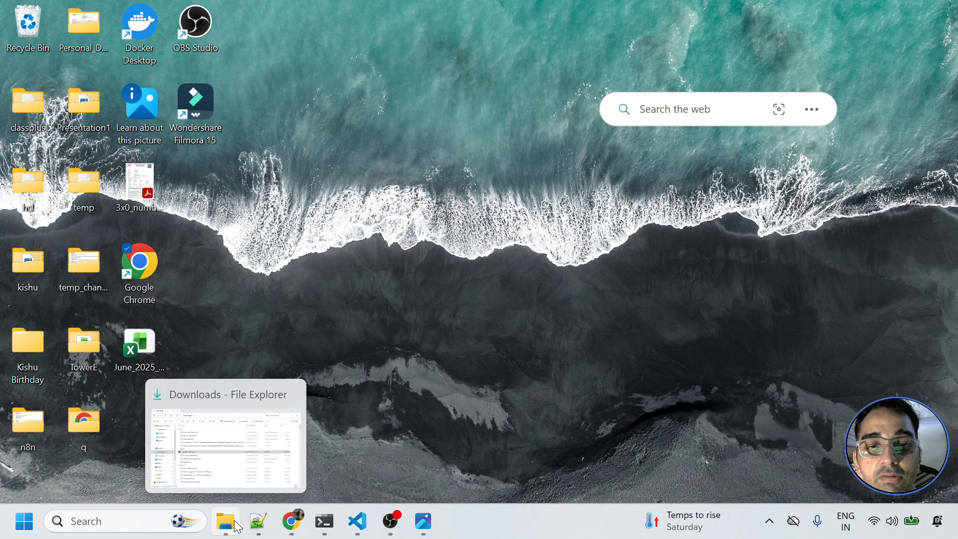
- Close the Grafana Cloud image and move Chrome from the GitHub config_ubuntu_tracing.alloy file to the Linux Server tab
left_click(422, 529)
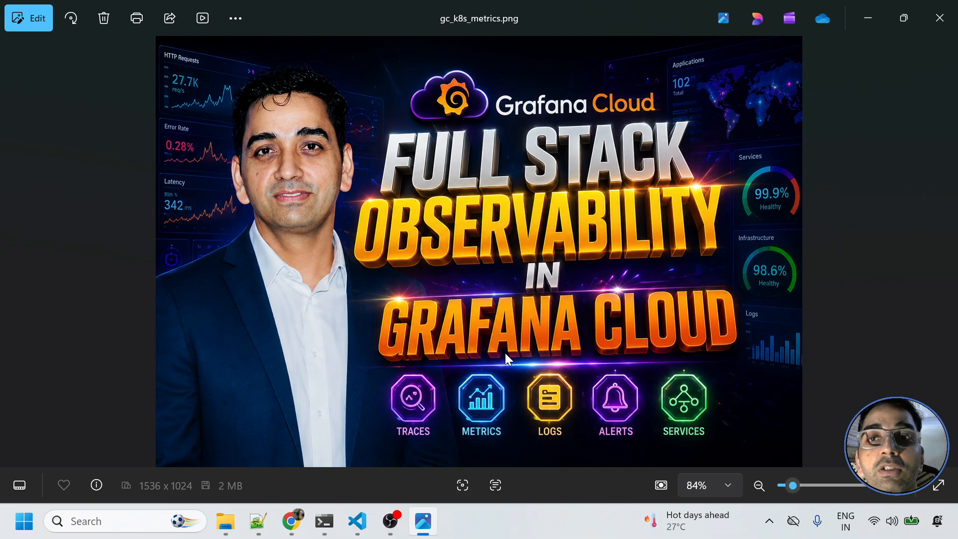
left_click(868, 17)
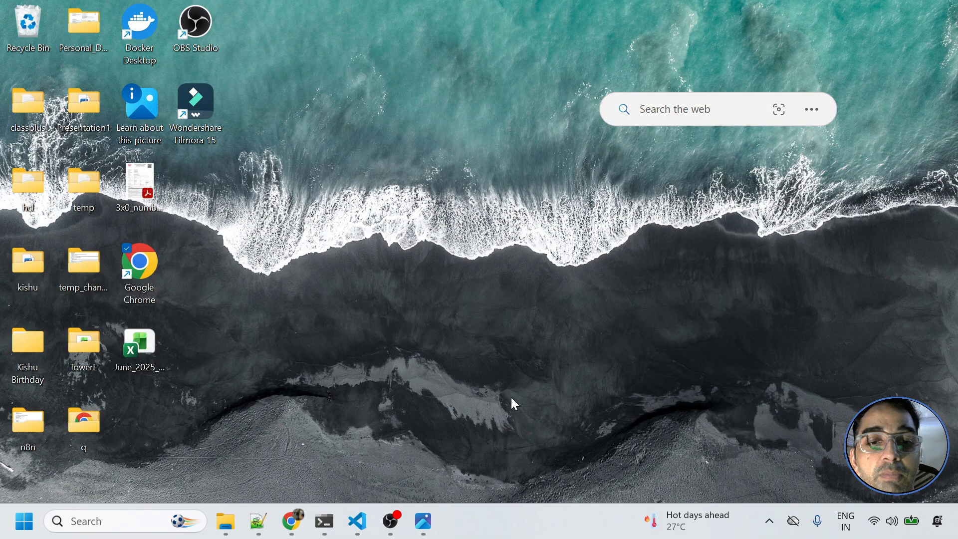
left_click(297, 524)
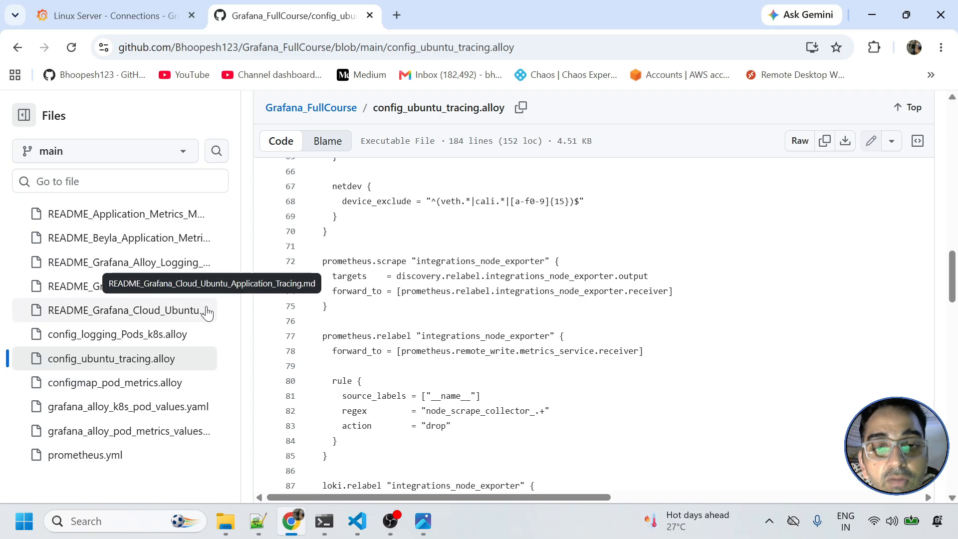
left_click(82, 9)
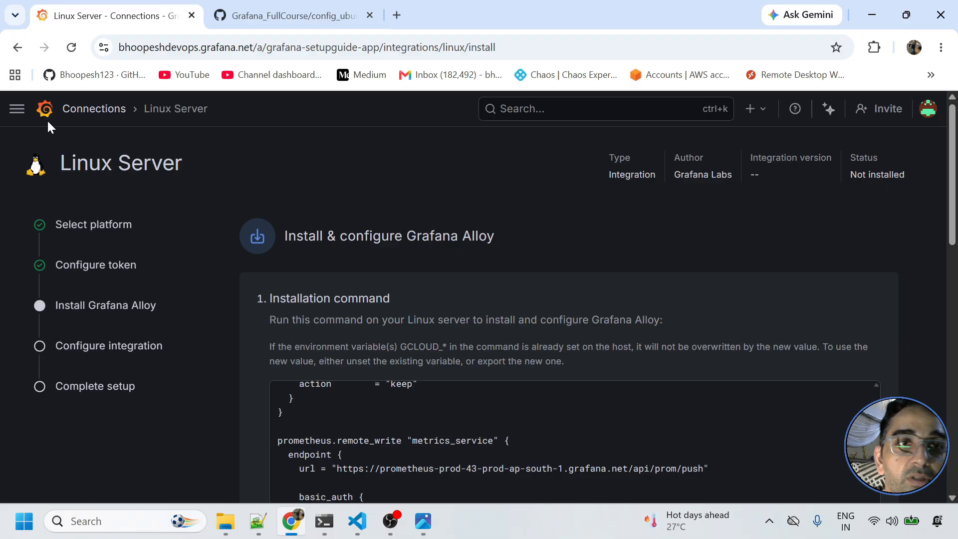
- Open the Linux Server integration through Connections > Integrations > Add new integration
left_click(68, 110)
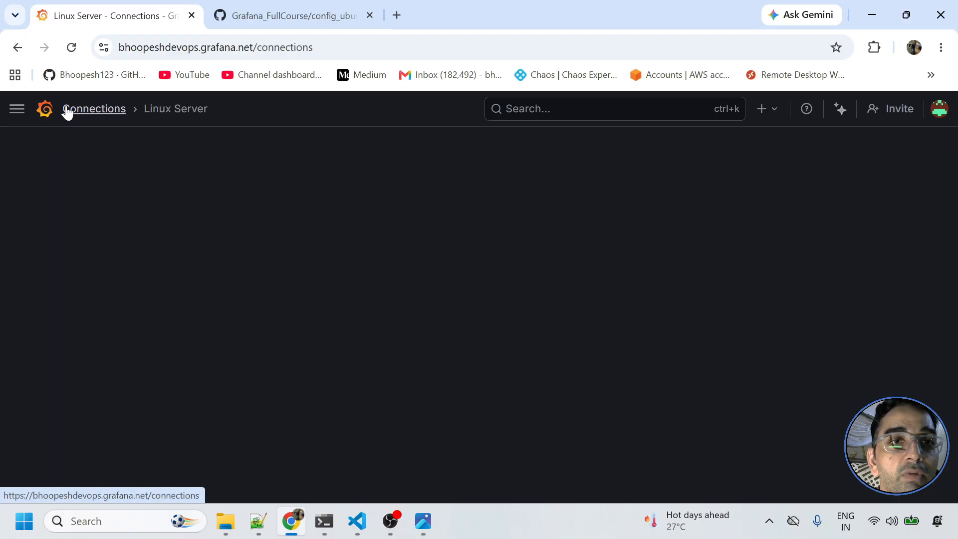
left_click(17, 108)
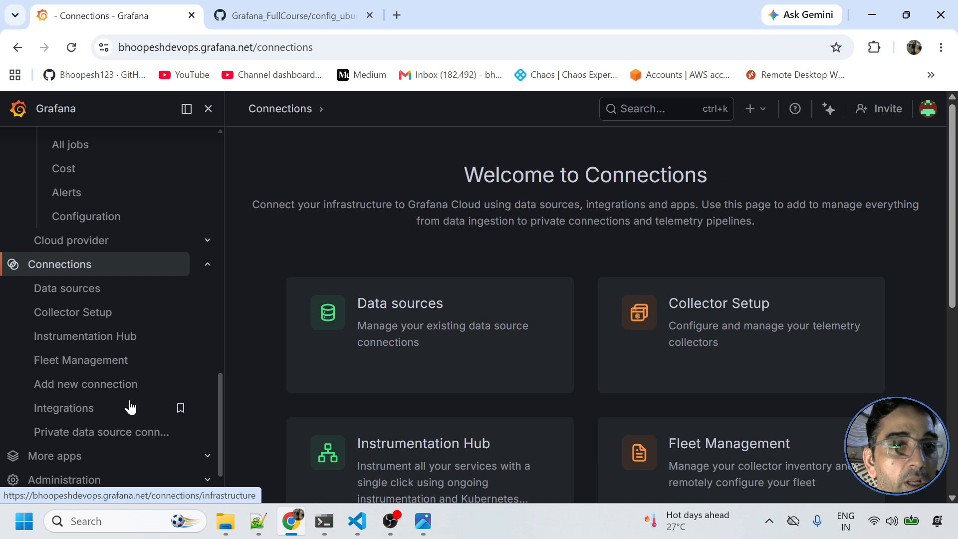
scroll(125, 403, "down", 1)
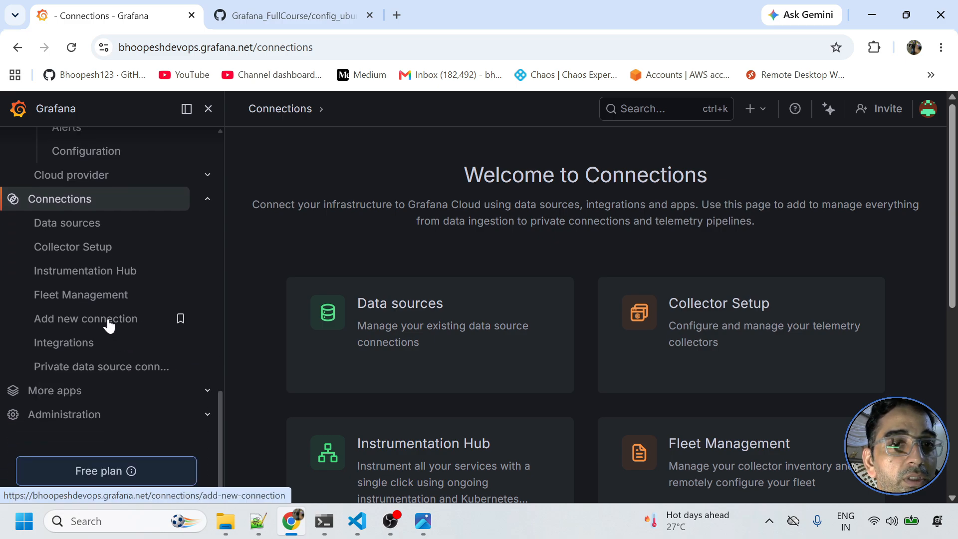
left_click(87, 343)
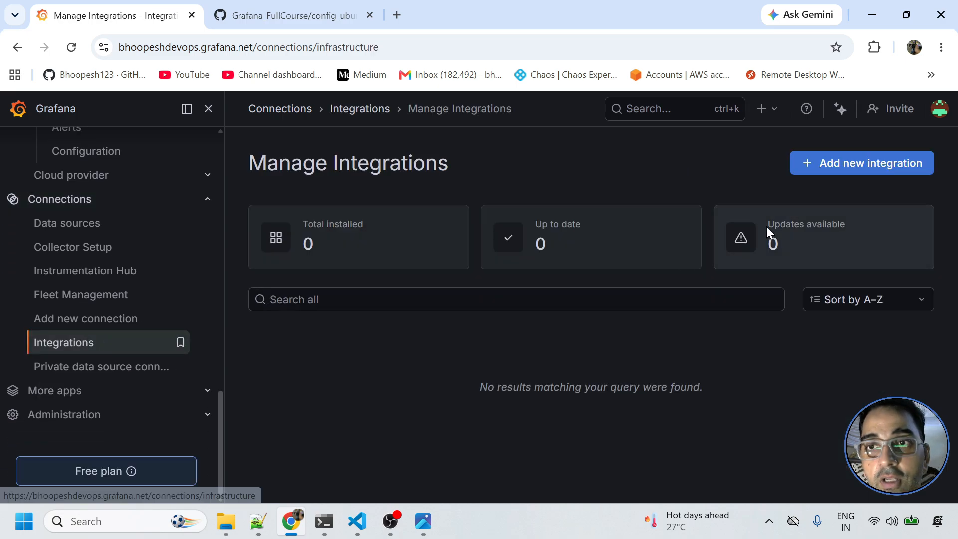
left_click(830, 165)
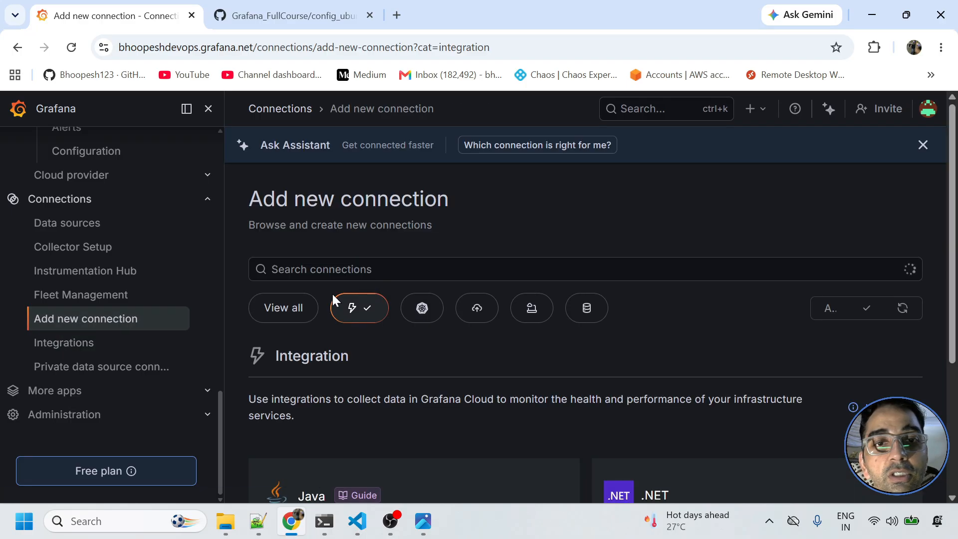
left_click(321, 196)
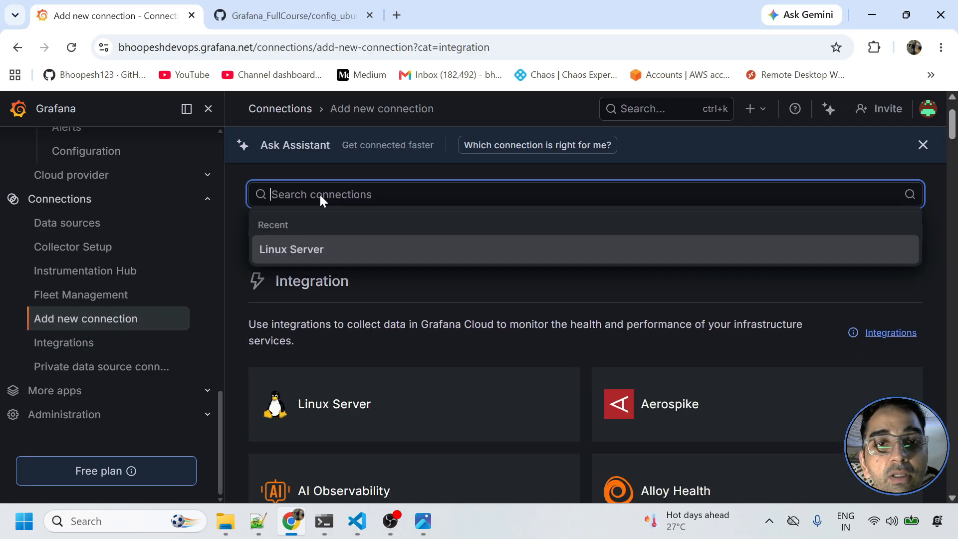
left_click(305, 246)
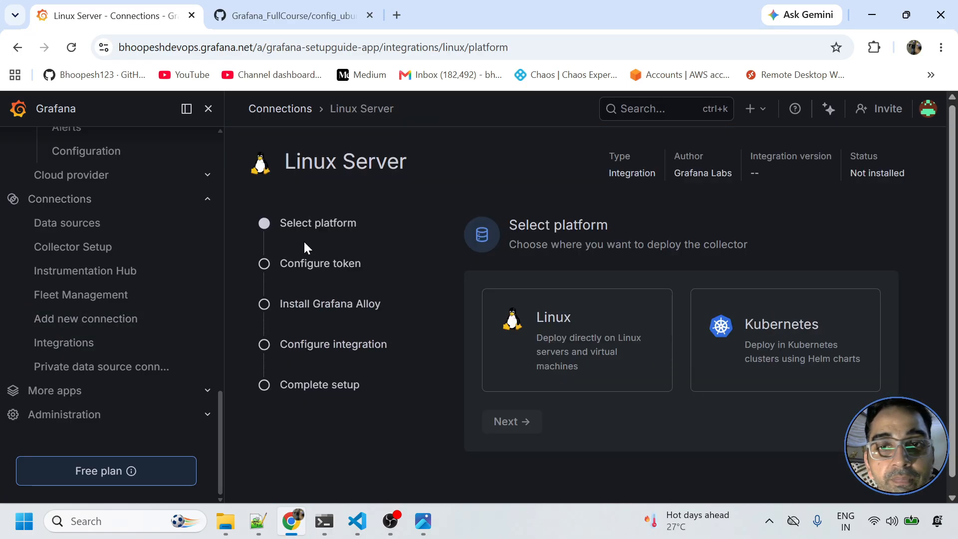
- Choose Linux, Debian and Arm64 as the collector platform and proceed to token configuration
left_click(579, 360)
scroll(581, 360, "down", 2)
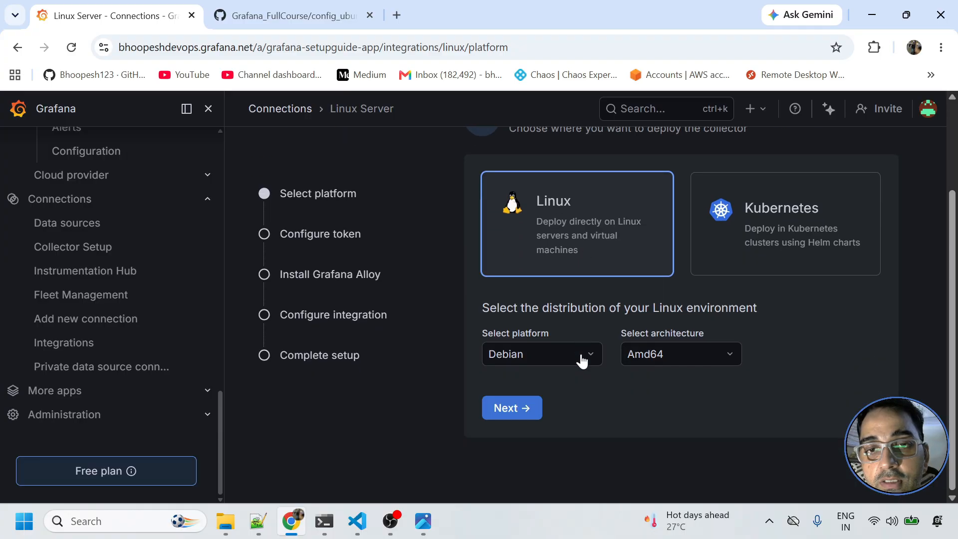
left_click(515, 357)
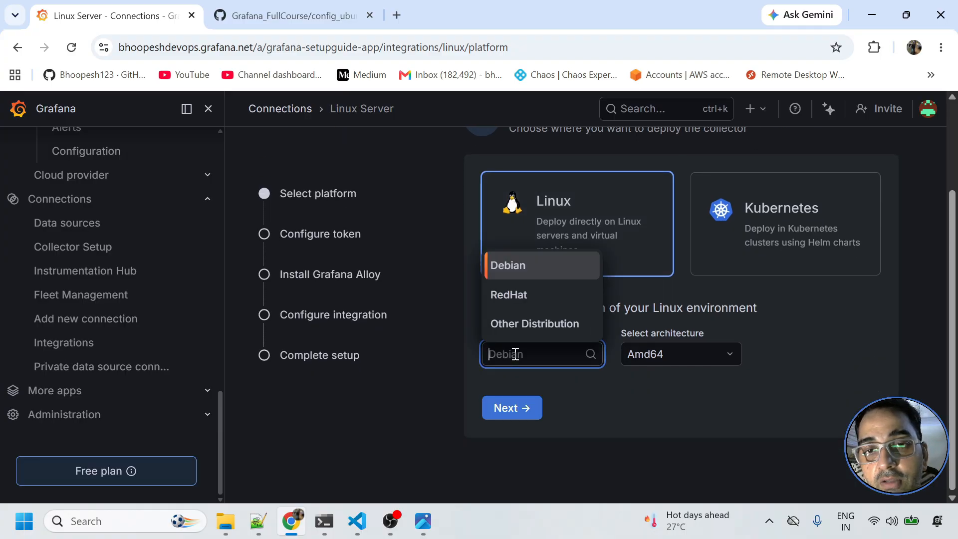
left_click(516, 355)
left_click(711, 356)
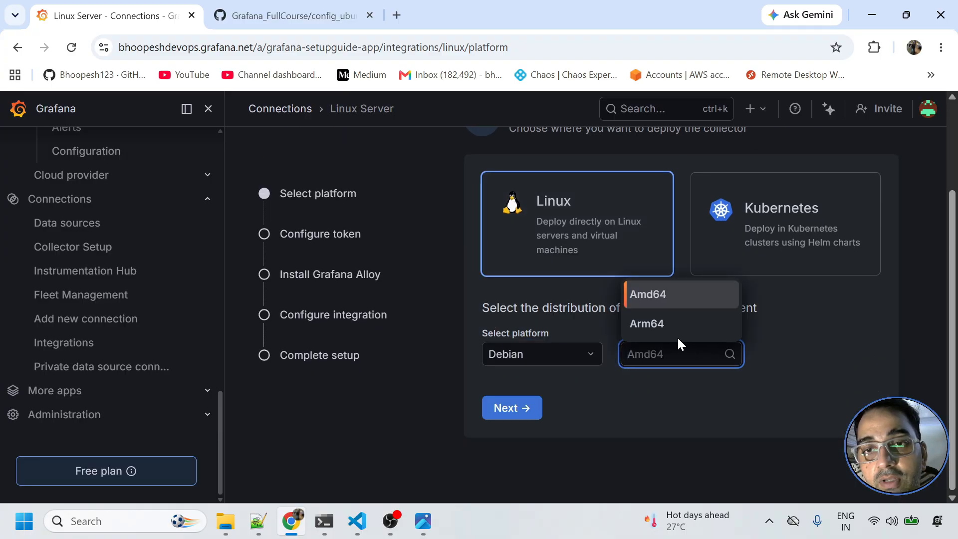
left_click(668, 324)
left_click(503, 409)
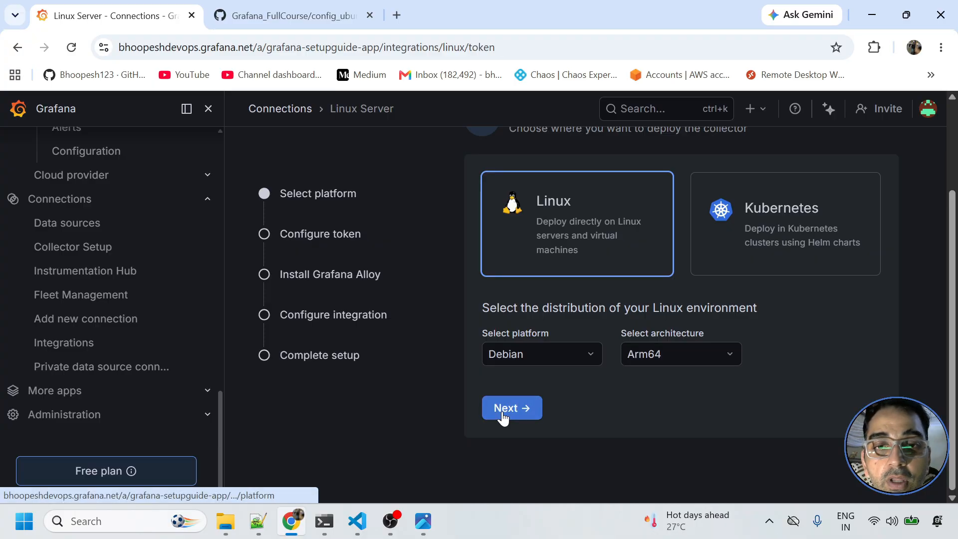
- Switch to an existing access token, paste it in, and save it
left_click(649, 268)
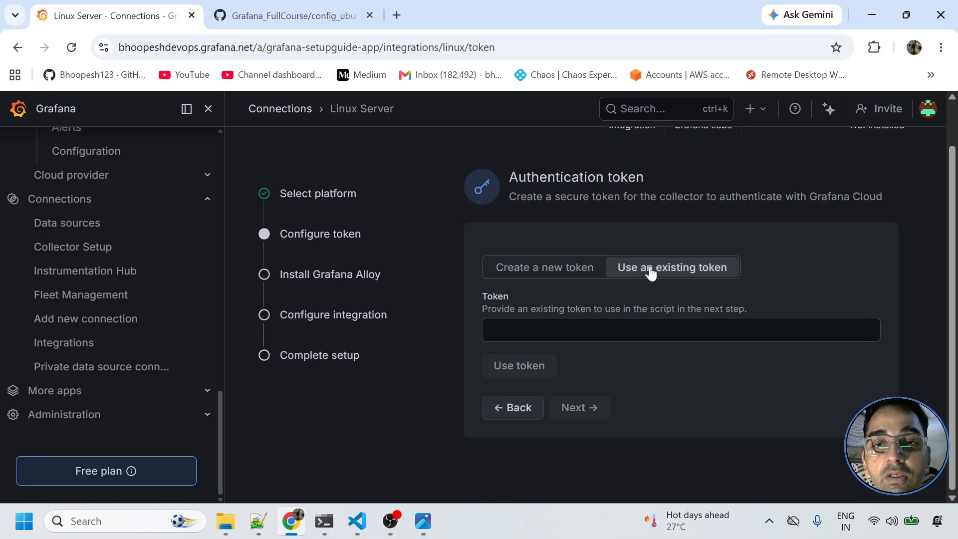
left_click(526, 335)
type("g")
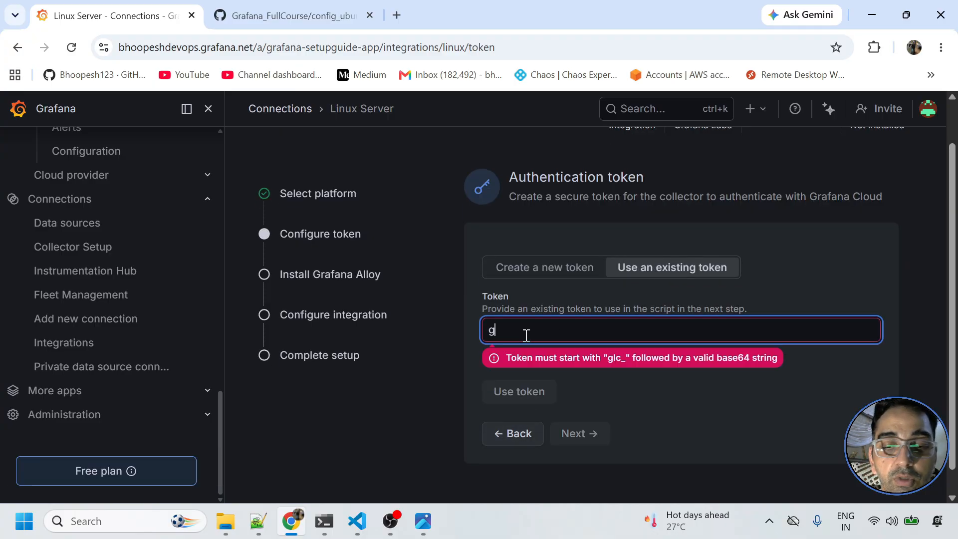
type("lc_dsfadfsdf")
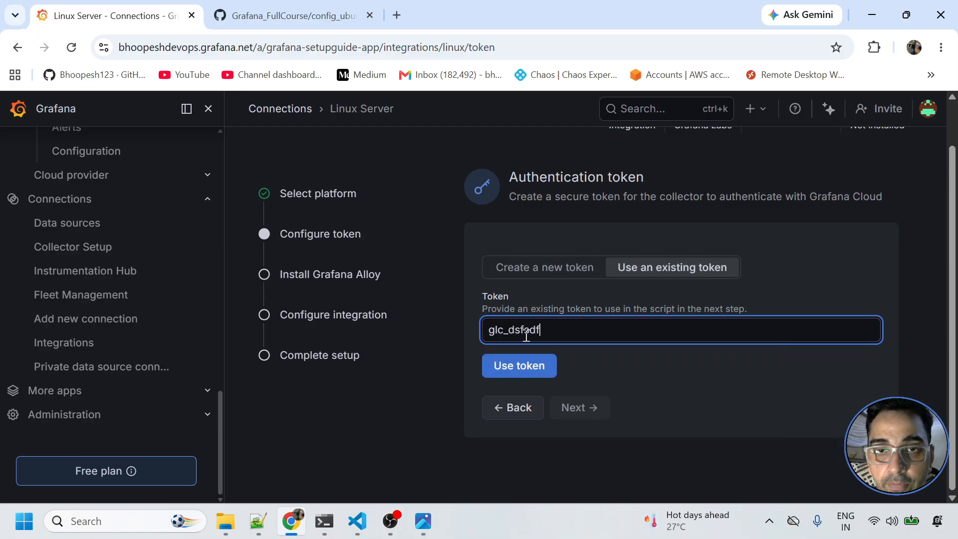
left_click(521, 364)
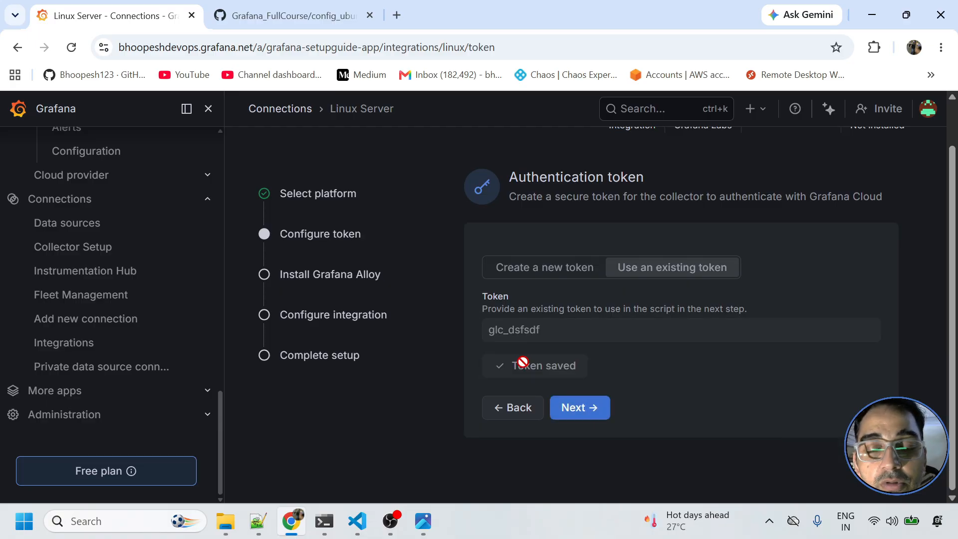
- Advance to Install Grafana Alloy, review the install command, and copy 'sudo systemctl status alloy.service'
left_click(572, 407)
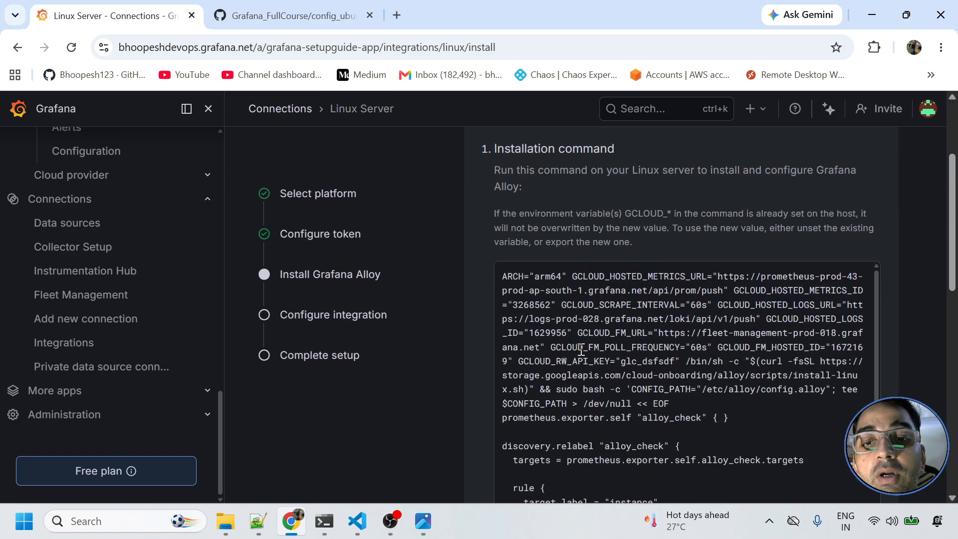
scroll(581, 349, "down", 5)
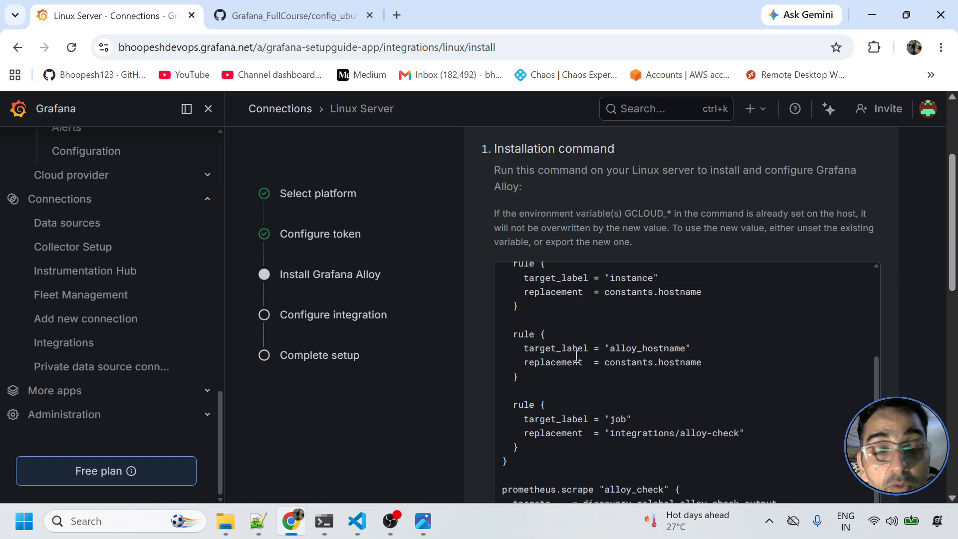
scroll(576, 356, "down", 3)
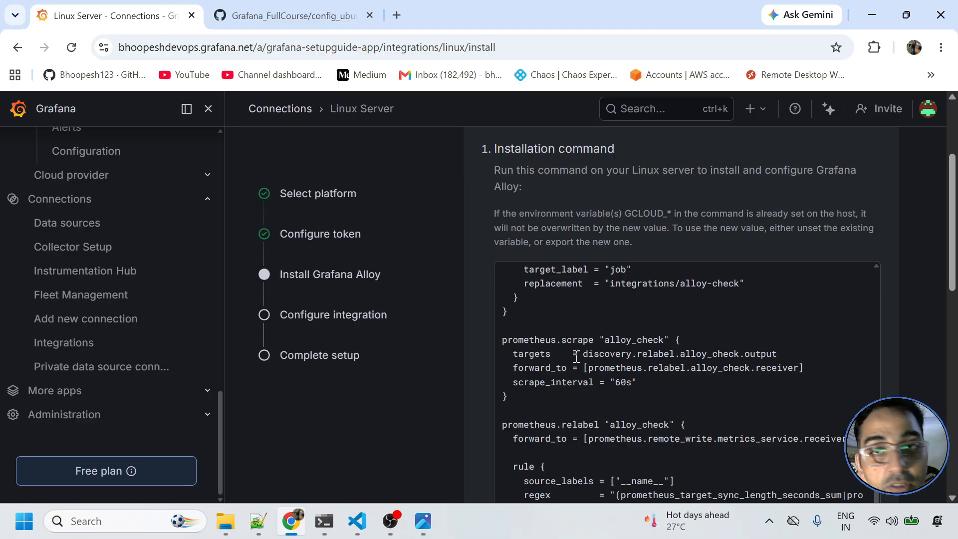
scroll(577, 357, "down", 2)
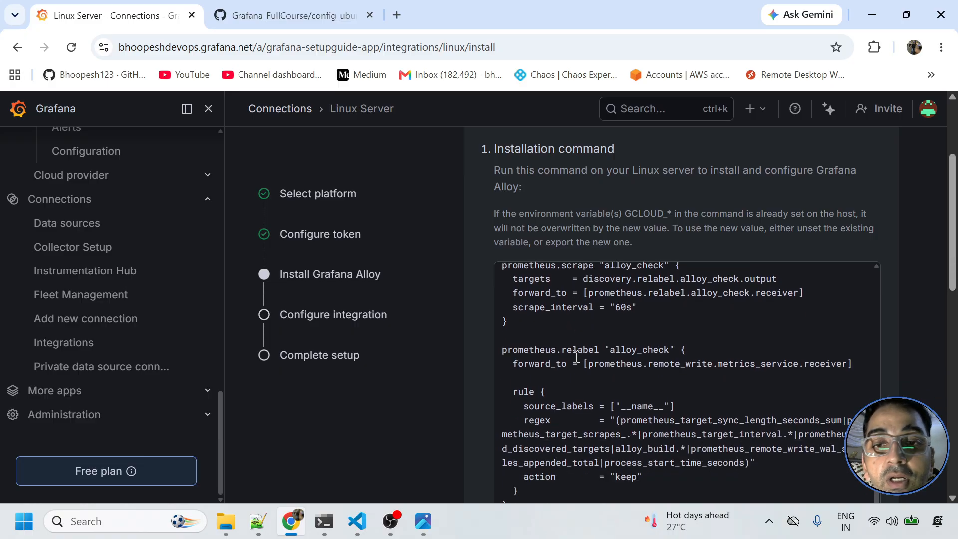
scroll(576, 356, "down", 5)
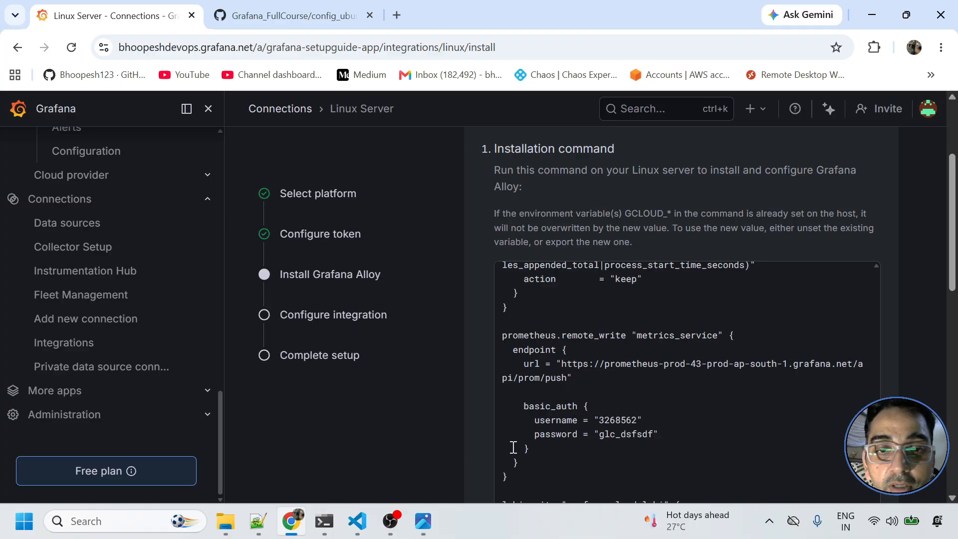
scroll(558, 388, "down", 5)
scroll(762, 374, "down", 6)
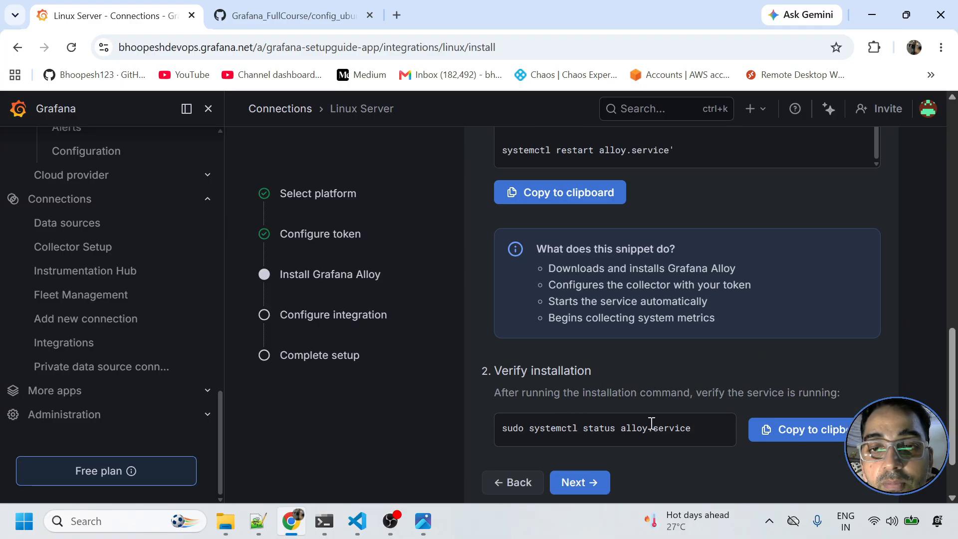
left_click(784, 431)
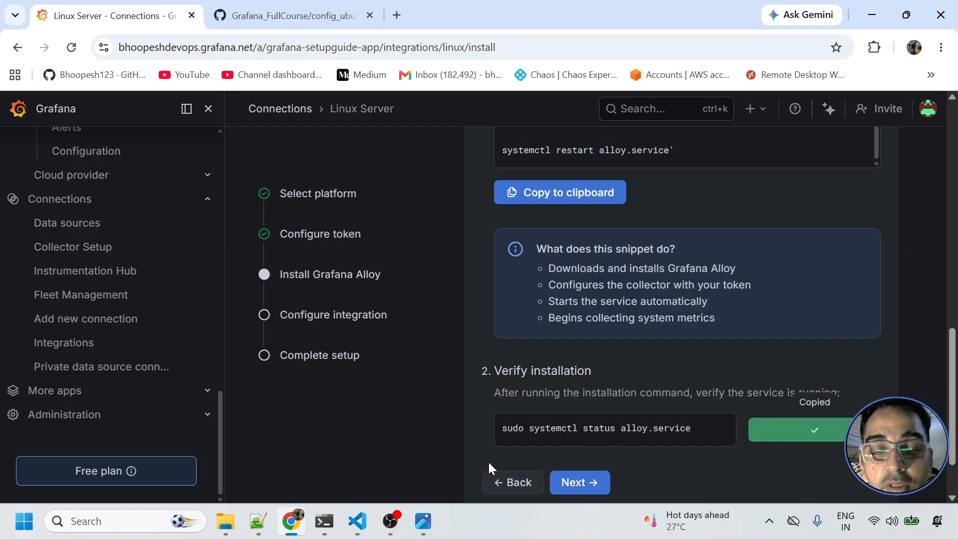
scroll(599, 249, "up", 1)
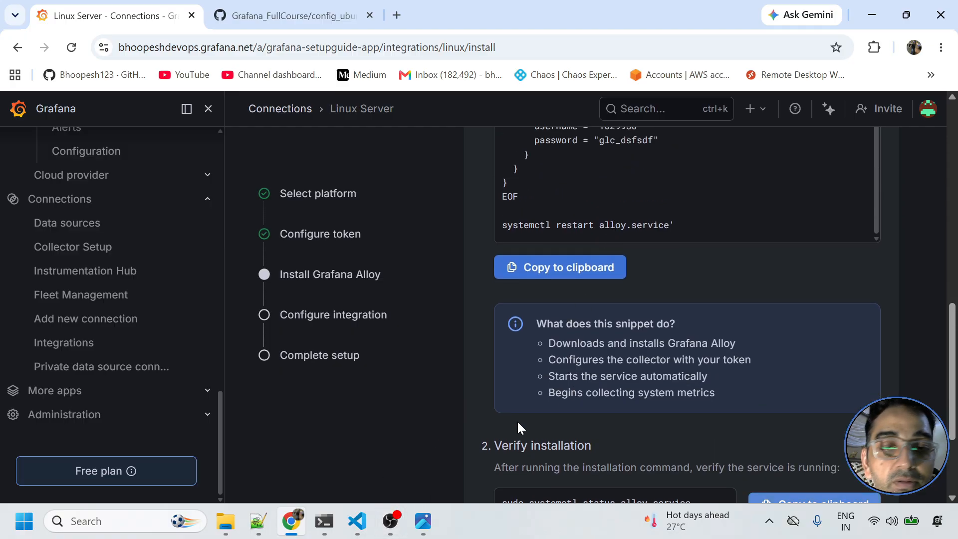
- Highlight the token and Alloy install command on lines 289–291 of Grafana_Full_Course.txt
left_click(258, 521)
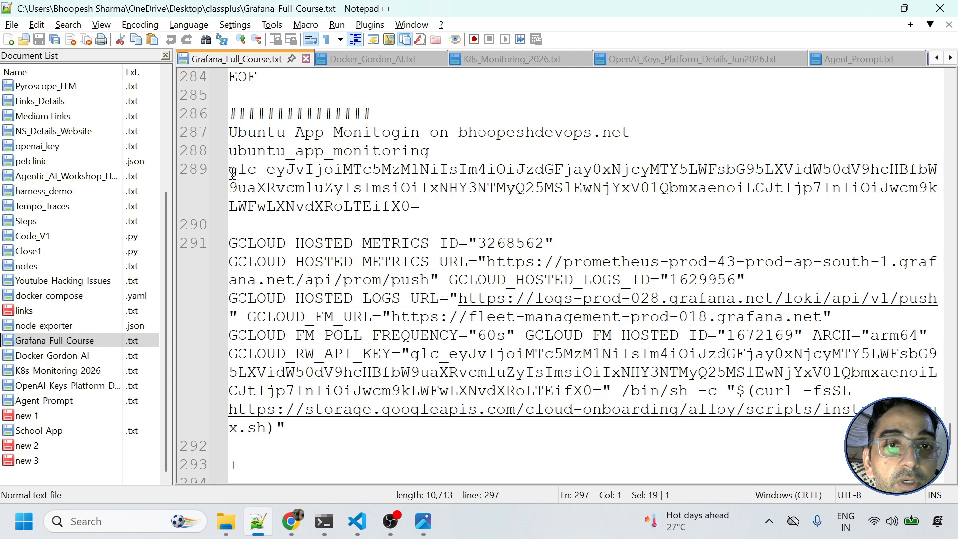
left_click_drag(229, 169, 299, 427)
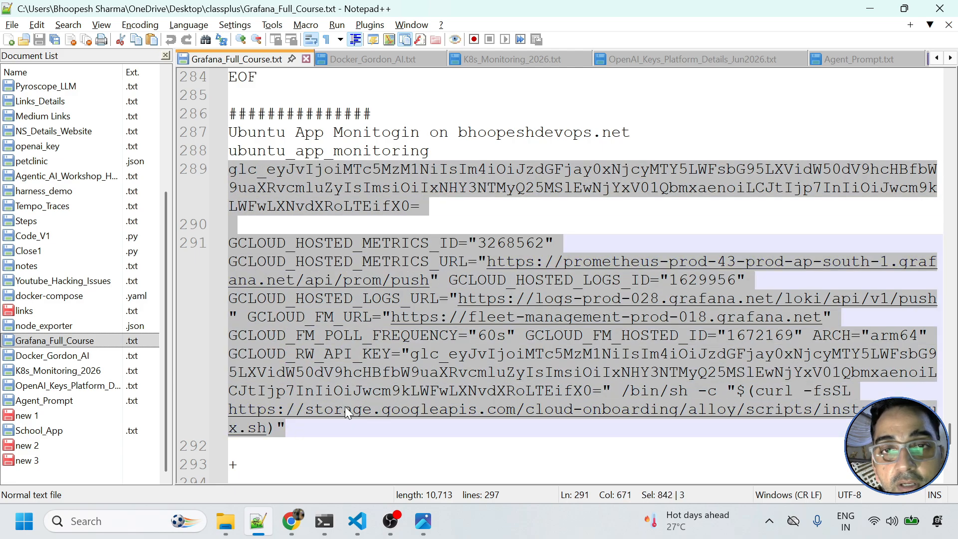
left_click(324, 521)
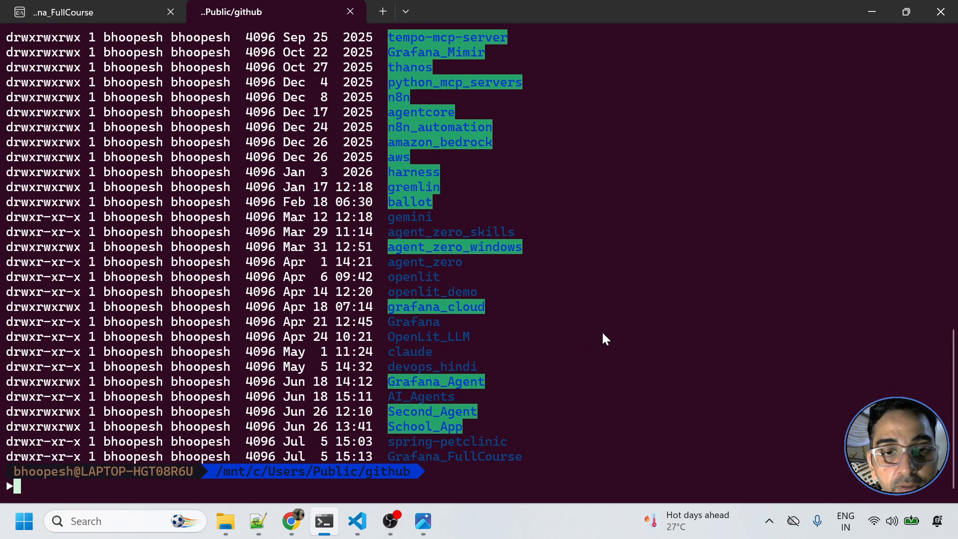
- Check the status of alloy.service with sudo, then clear the terminal
key("alt+Tab")
key("alt+Tab")
type("sud")
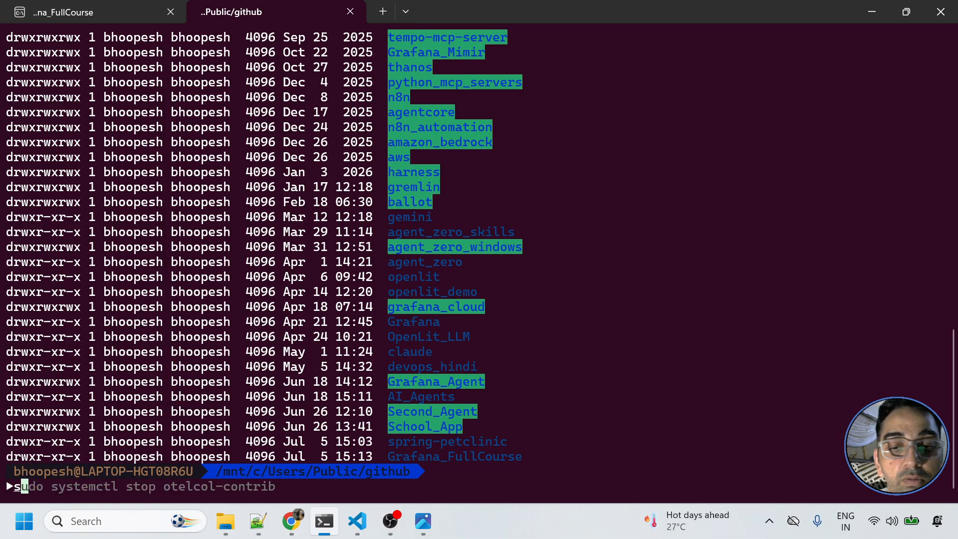
key("Right")
key("BackSpace")
key("BackSpace")
key("BackSpace")
key("BackSpace")
key("BackSpace")
key("BackSpace")
key("BackSpace")
key("BackSpace")
key("BackSpace")
key("BackSpace")
key("BackSpace")
key("BackSpace")
key("BackSpace")
key("BackSpace")
key("BackSpace")
key("BackSpace")
key("BackSpace")
key("BackSpace")
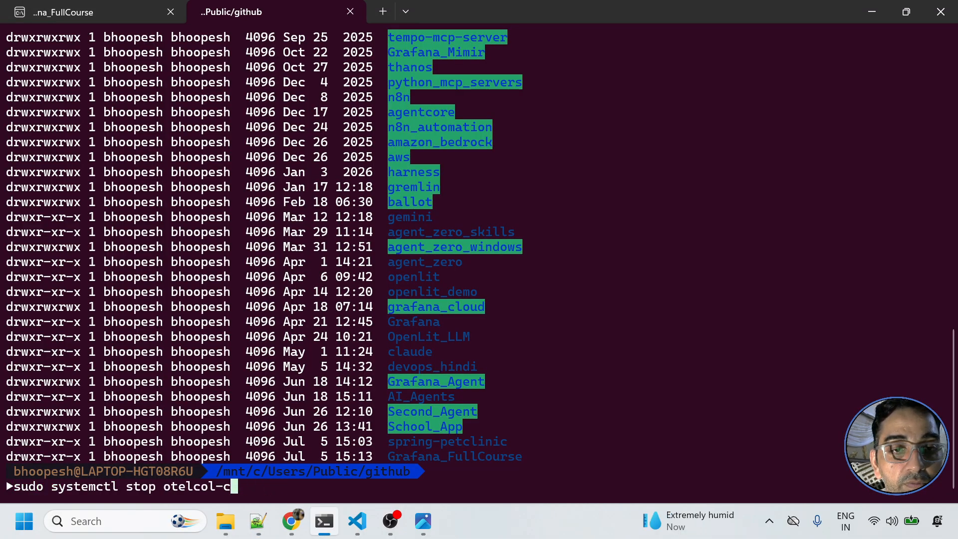
type("atus ")
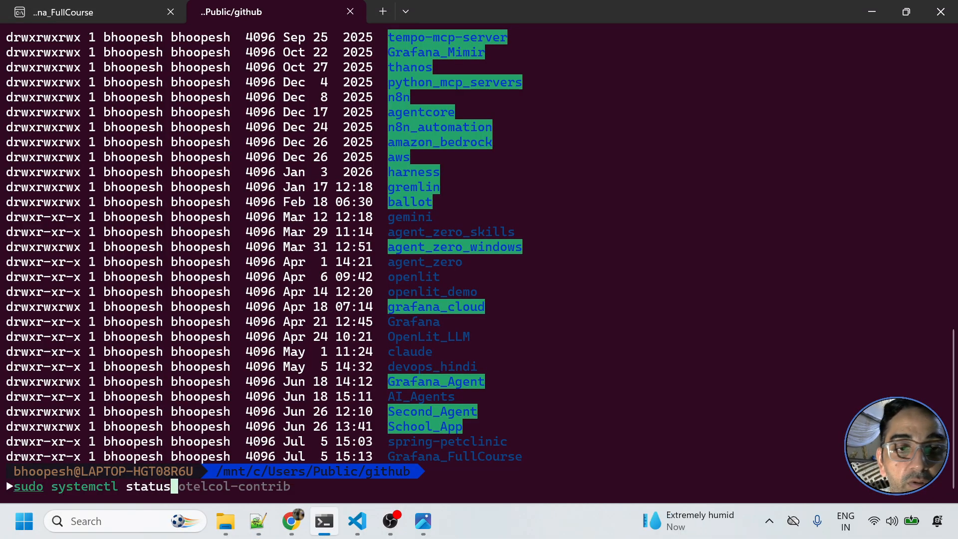
type("alloy.service")
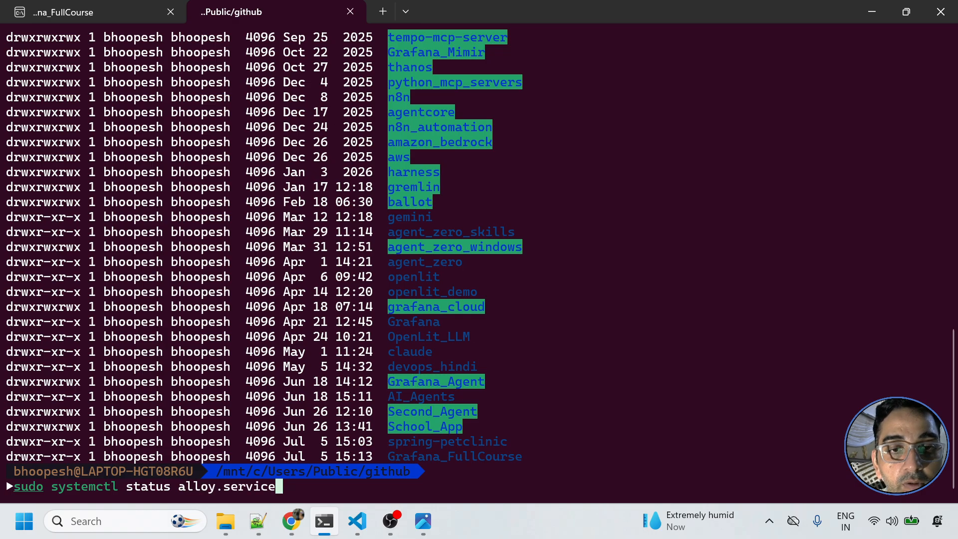
key("Return")
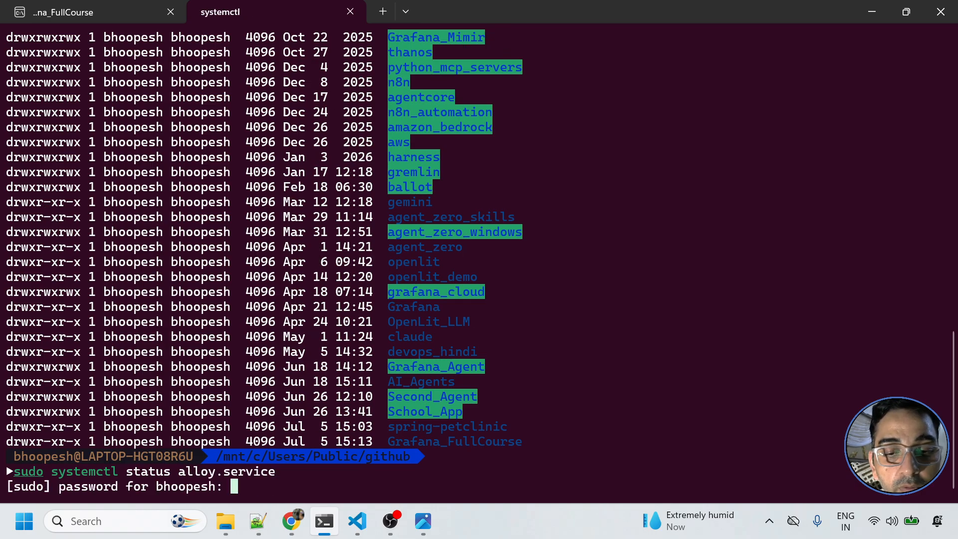
key("Return")
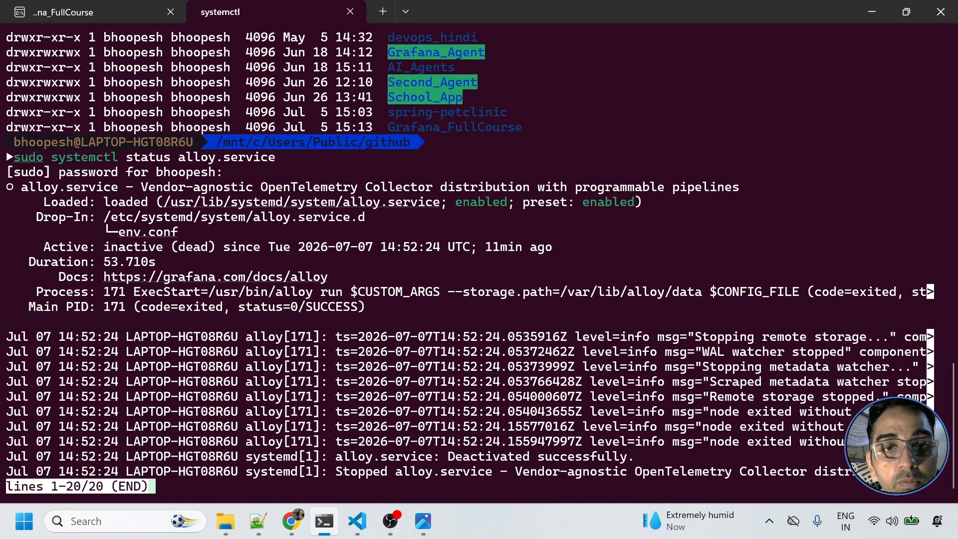
type("qclea")
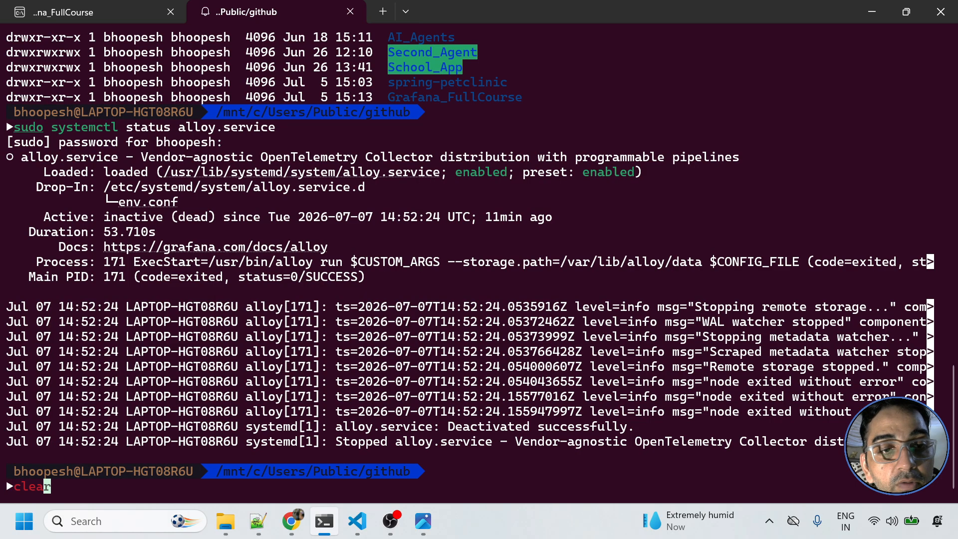
type("r")
key("Return")
- Start alloy.service with sudo systemctl start and confirm its status shows running
type("s")
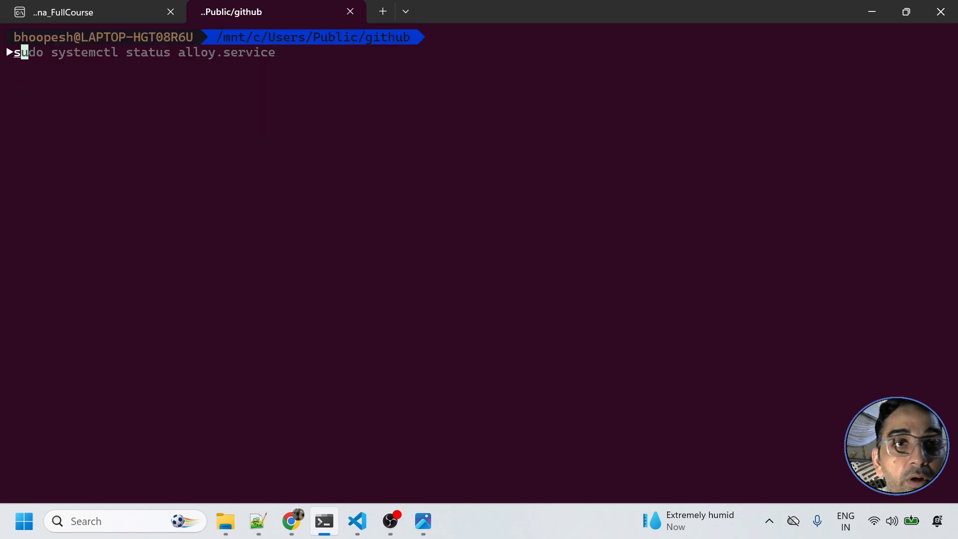
key("Right")
key("Left")
key("Left")
key("Left")
key("Left")
key("Left")
key("Left")
key("Left")
key("Left")
key("Left")
key("Left")
key("Left")
key("Left")
key("Left")
key("Left")
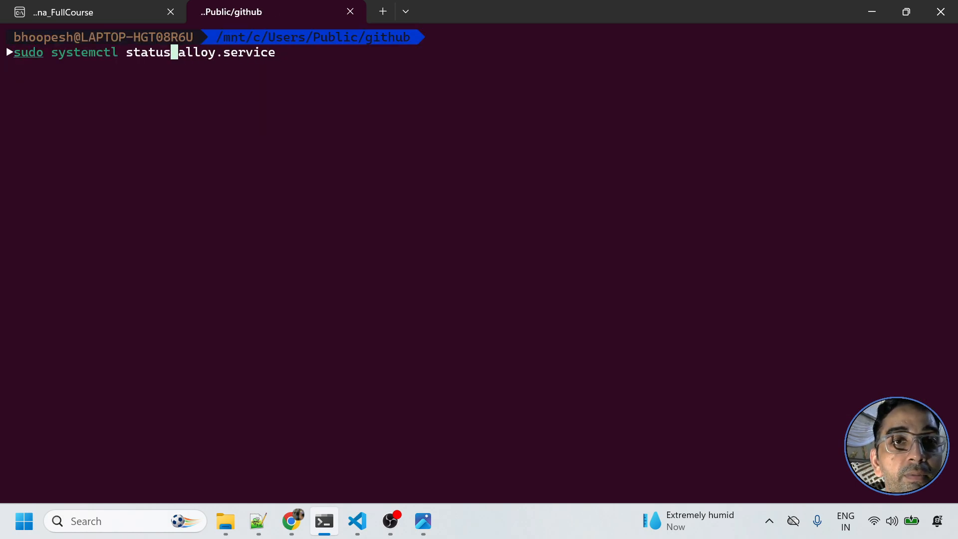
key("BackSpace")
key("BackSpace")
key("BackSpace")
type("rt")
key("Return")
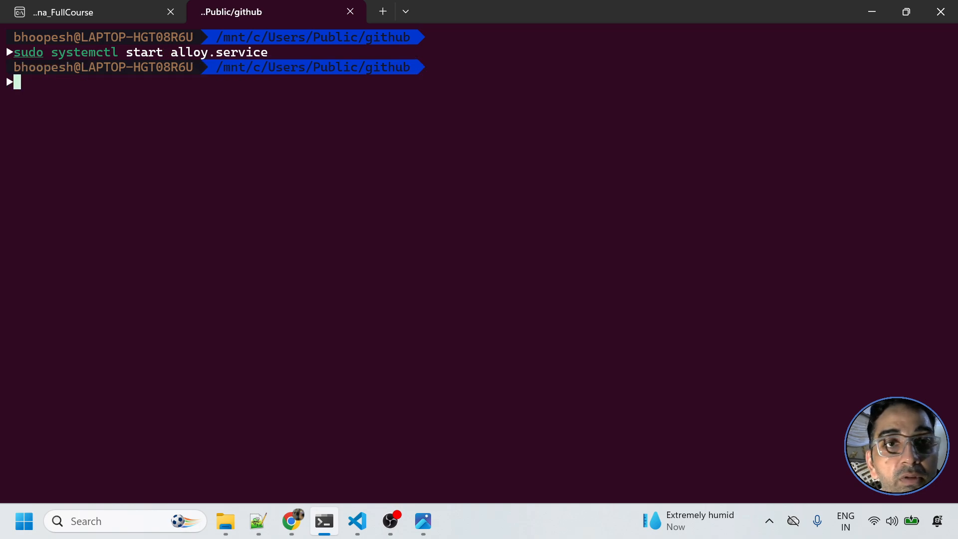
key("Up")
key("Up")
key("Up")
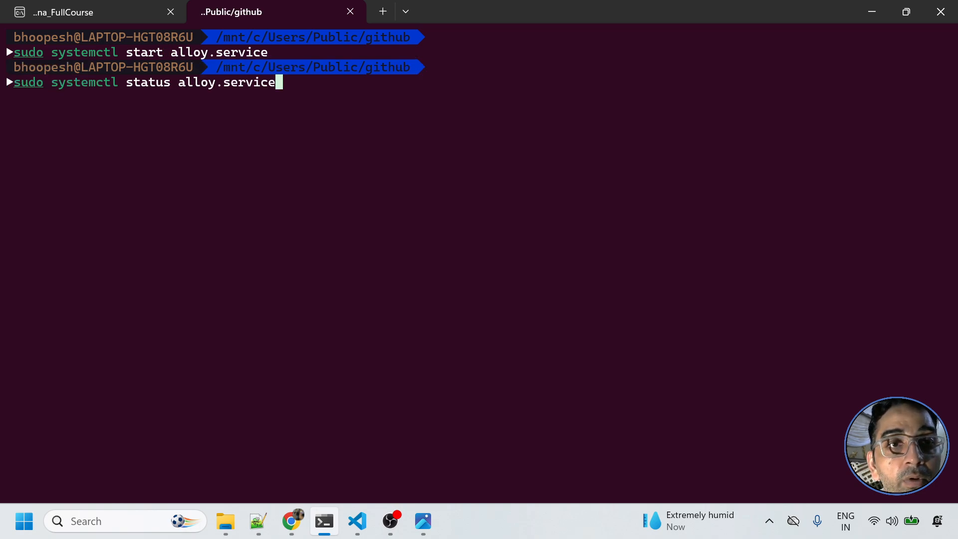
key("Return")
key("q")
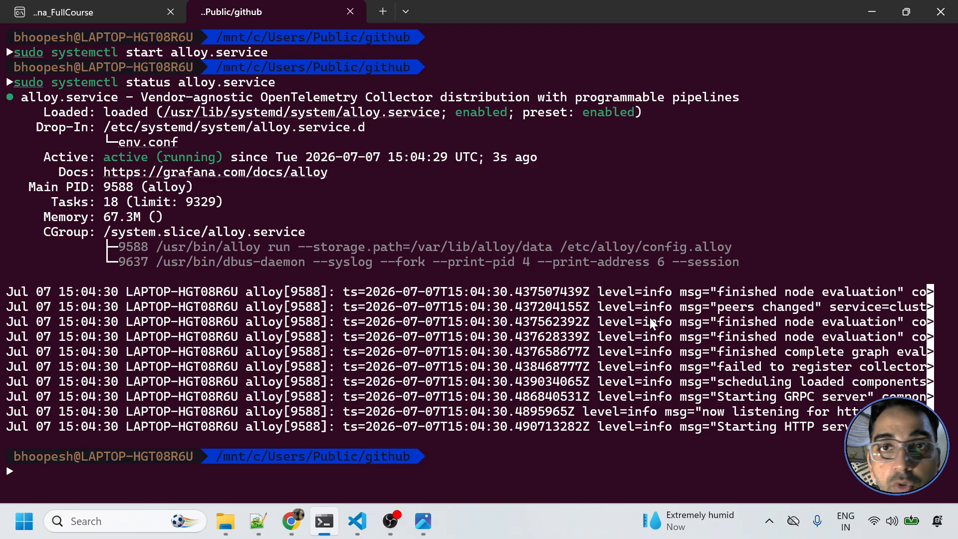
- Print /etc/alloy/config.alloy with cat and scroll through its contents
type("cat ")
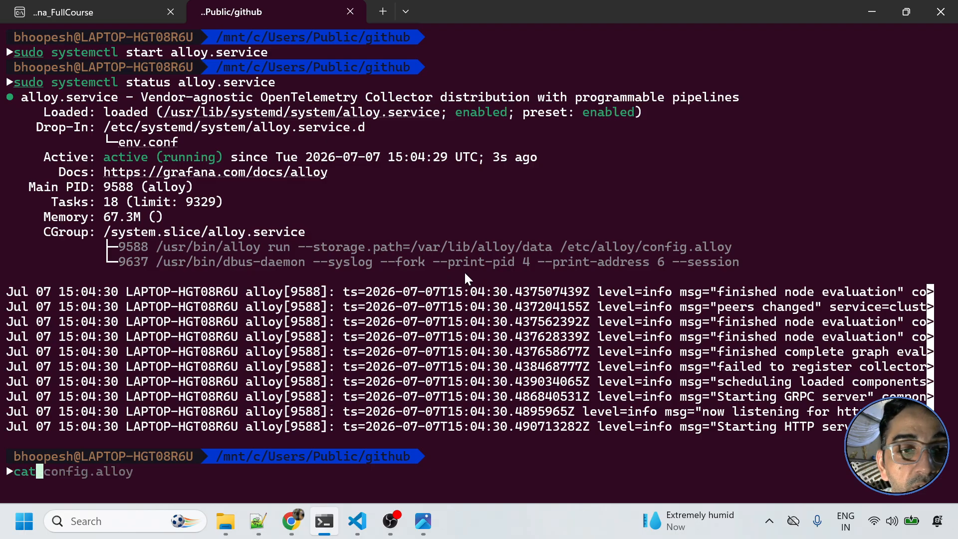
type("/etc")
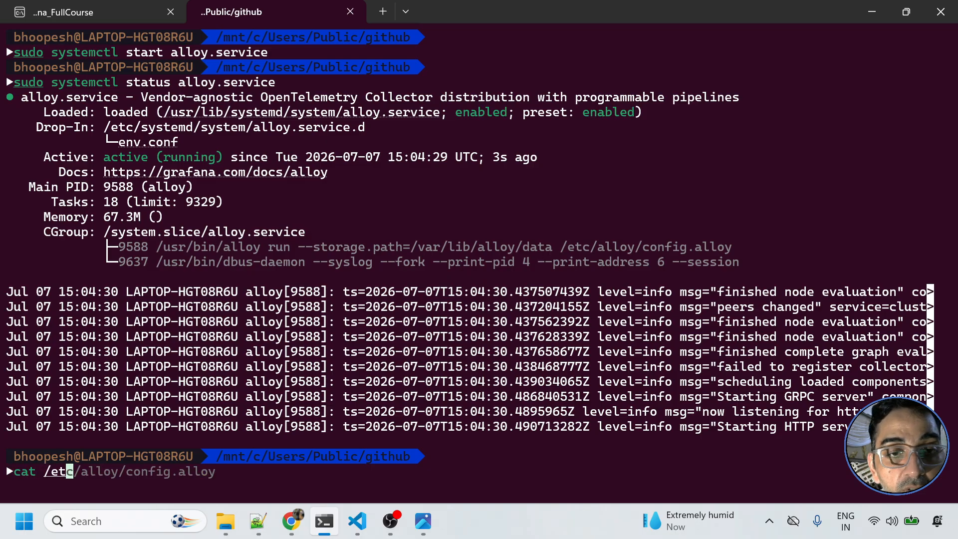
key("Right")
key("Return")
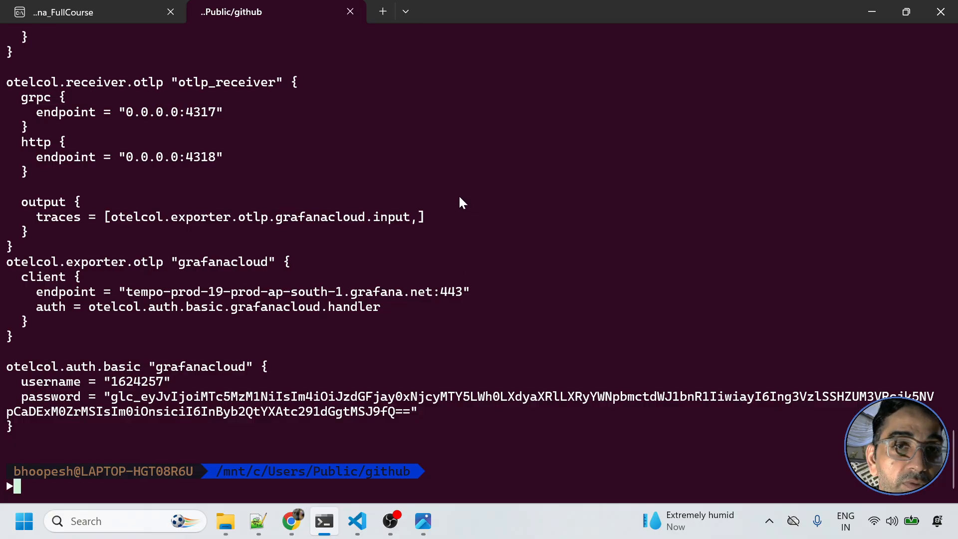
scroll(217, 220, "up", 15)
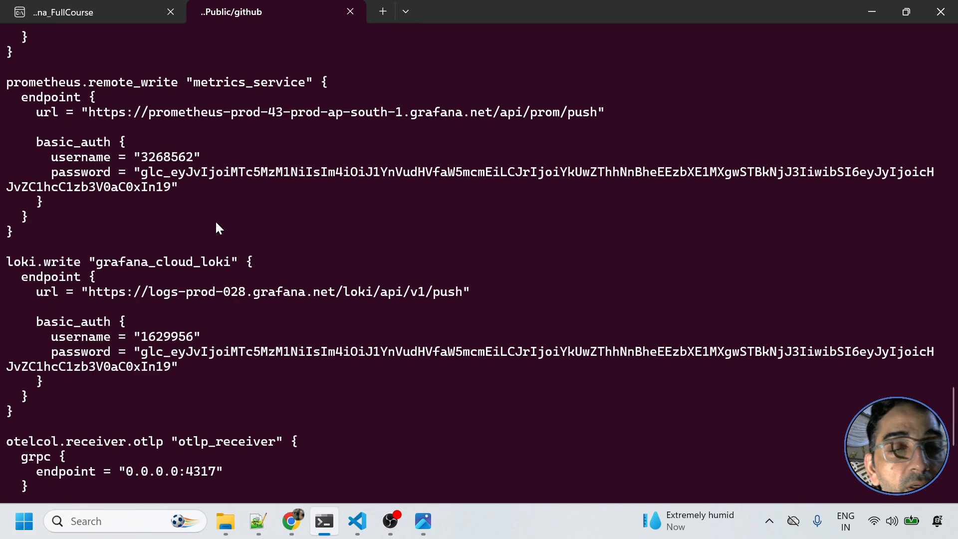
scroll(217, 254, "up", 20)
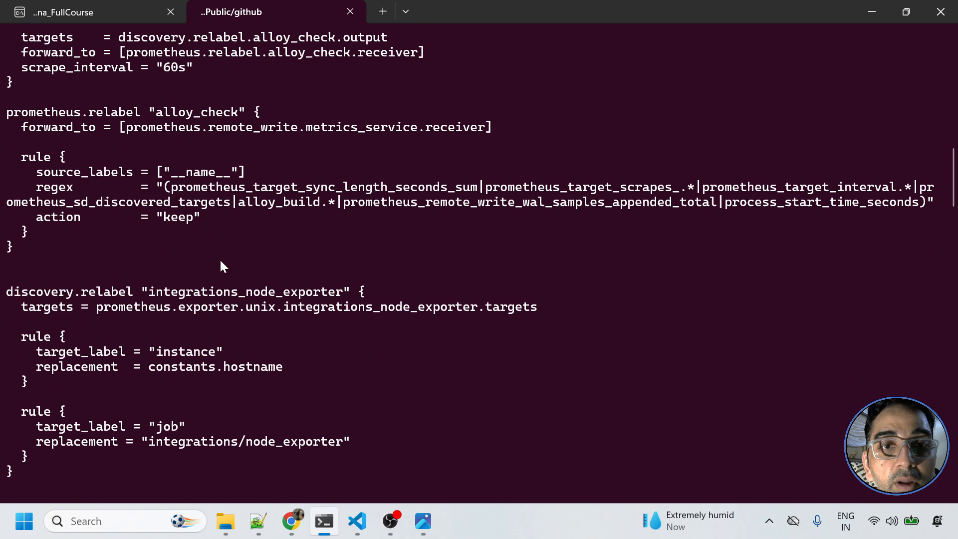
scroll(231, 288, "down", 20)
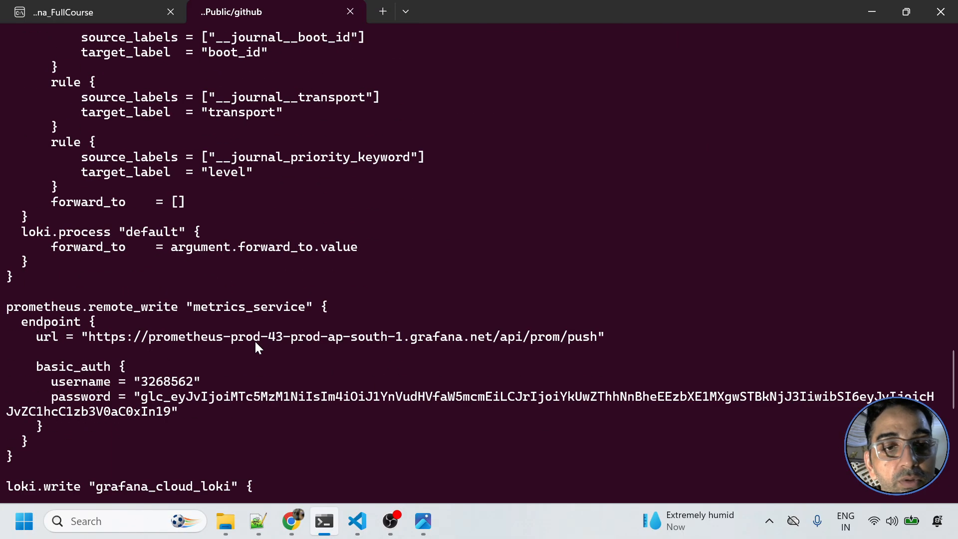
- Change into /etc/alloy and open that folder in VS Code with 'code .'
type("cd ")
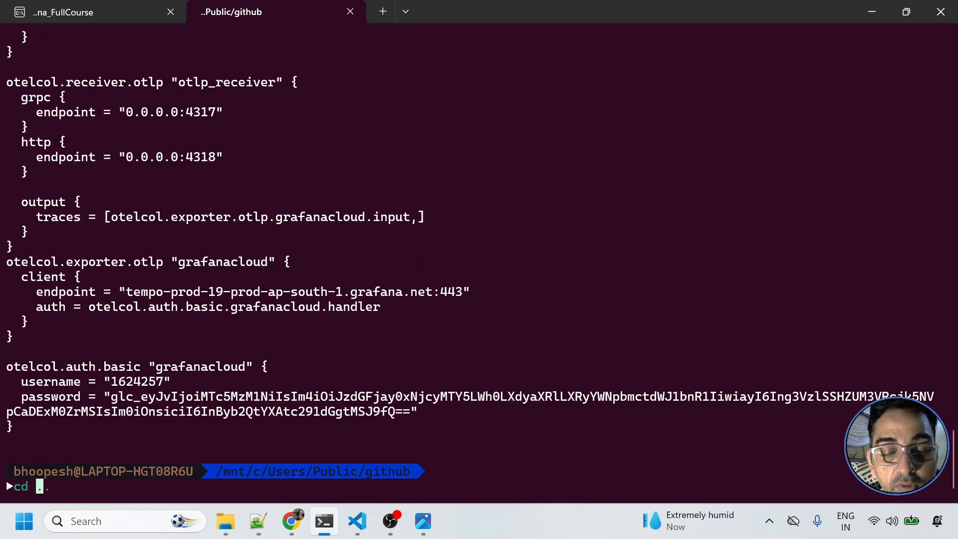
type("/et")
key("Right")
key("Return")
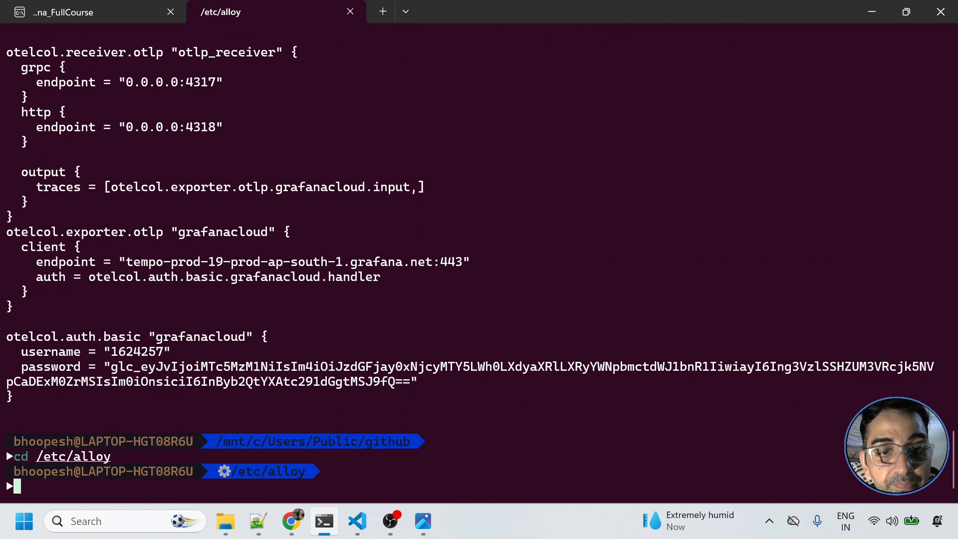
type("code .")
key("Return")
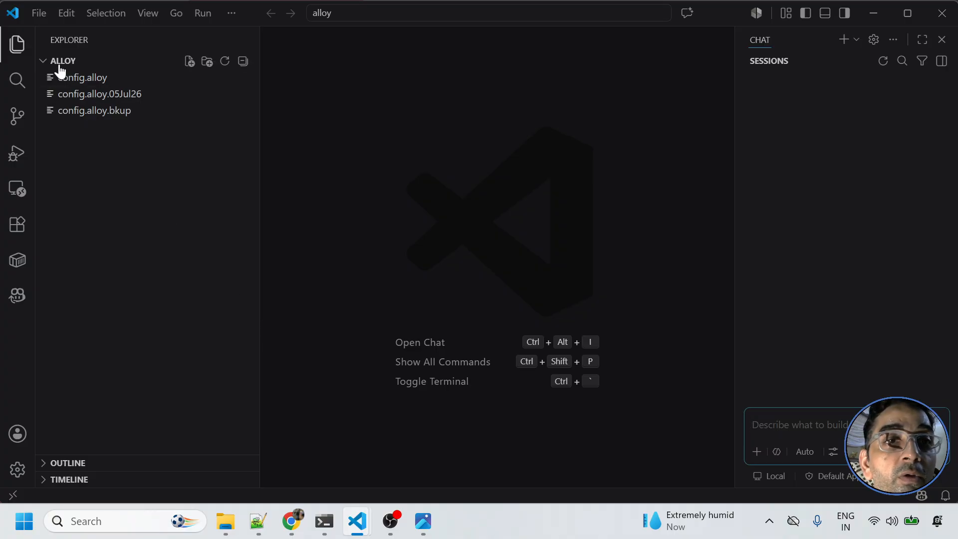
- Open config.alloy, fold the alloy_check discovery.relabel and prometheus.scrape blocks, and select integrations_node_exporter
left_click(80, 78)
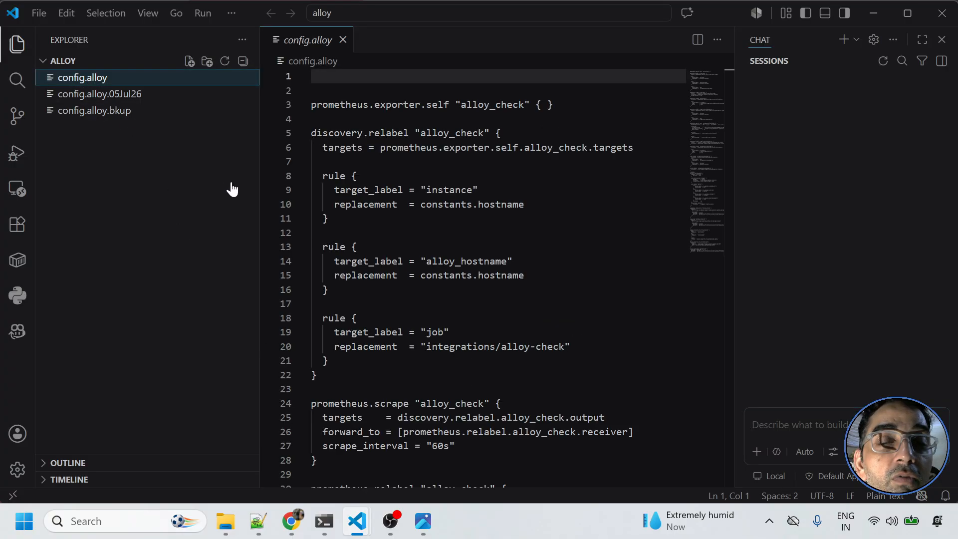
left_click_drag(260, 184, 179, 171)
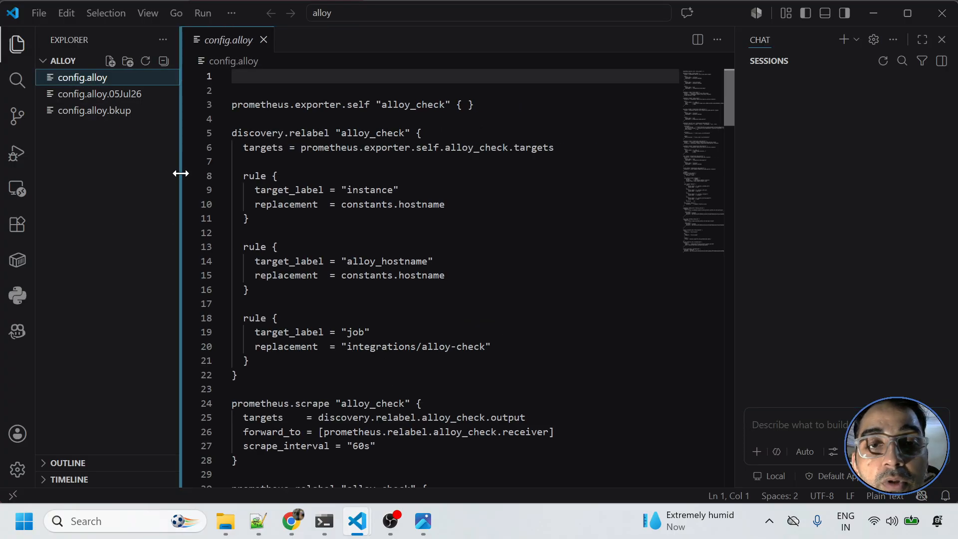
left_click(222, 134)
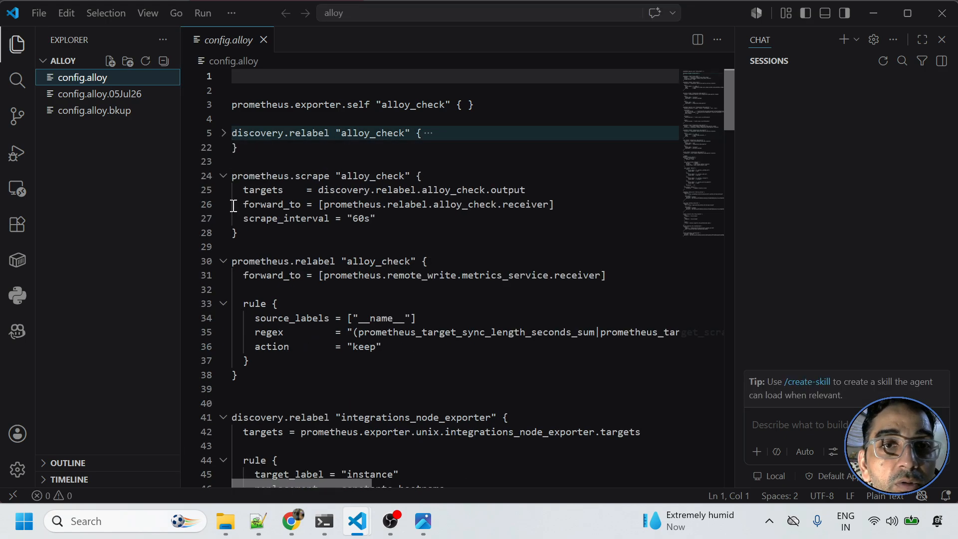
left_click(223, 178)
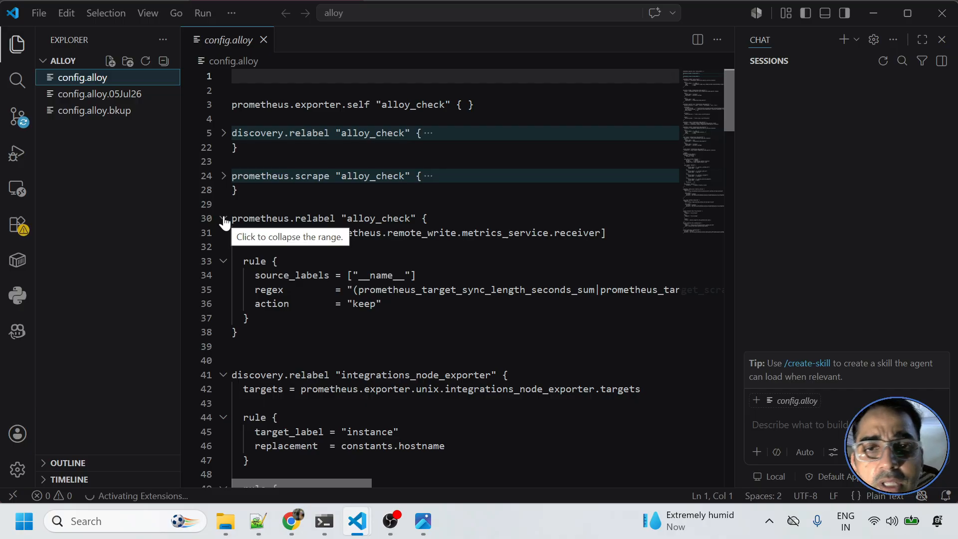
left_click(387, 378)
double_click(387, 375)
- Scroll down config.alloy past the prometheus.remote_write and loki.write blocks
scroll(385, 378, "down", 3)
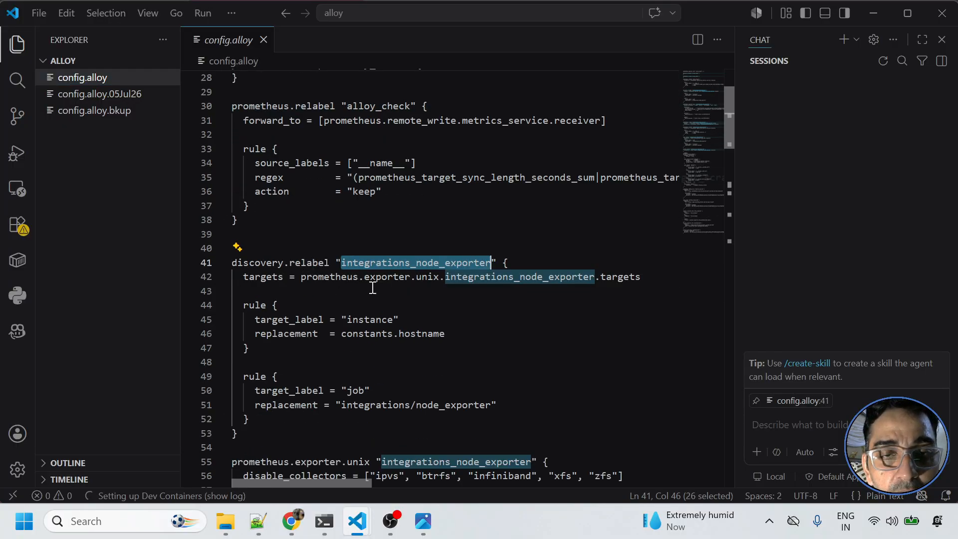
scroll(353, 325, "down", 3)
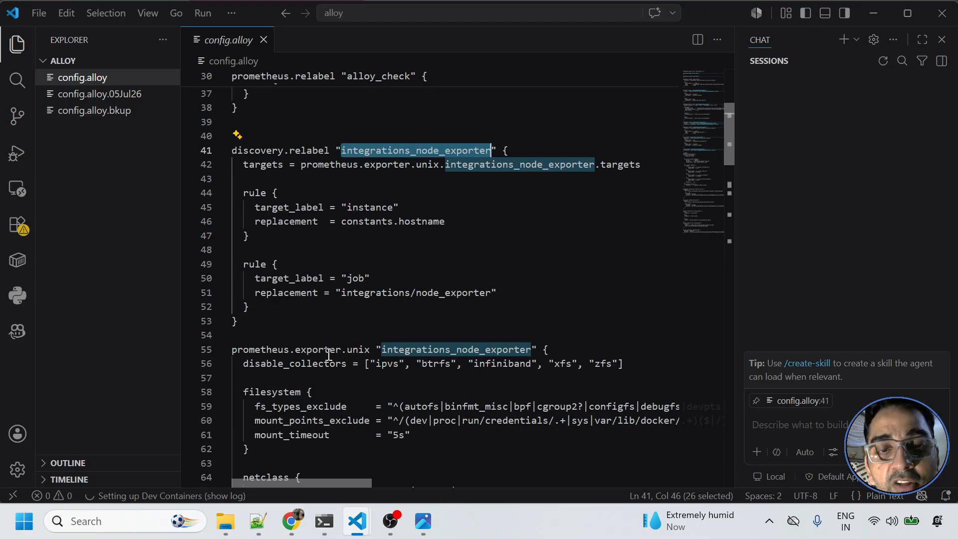
scroll(328, 354, "down", 2)
scroll(333, 366, "down", 4)
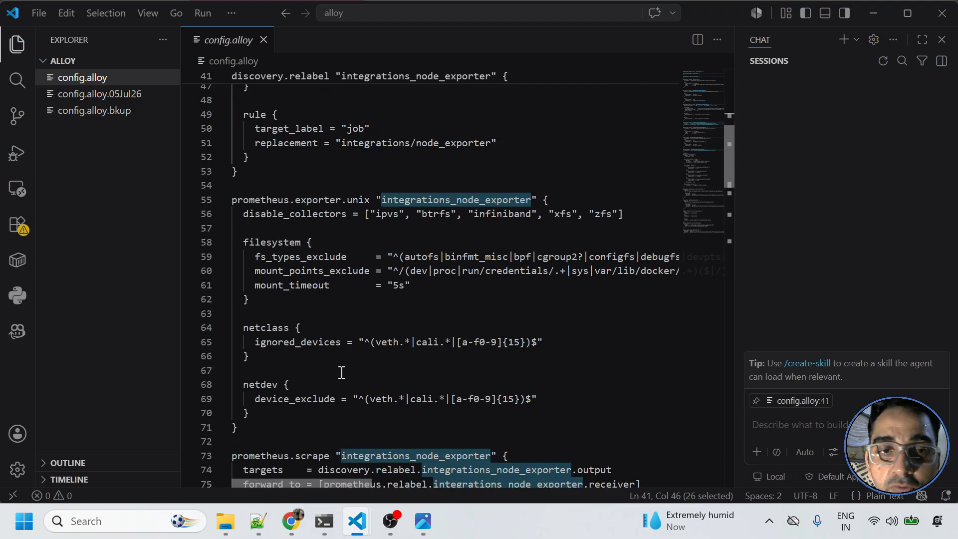
scroll(309, 383, "down", 3)
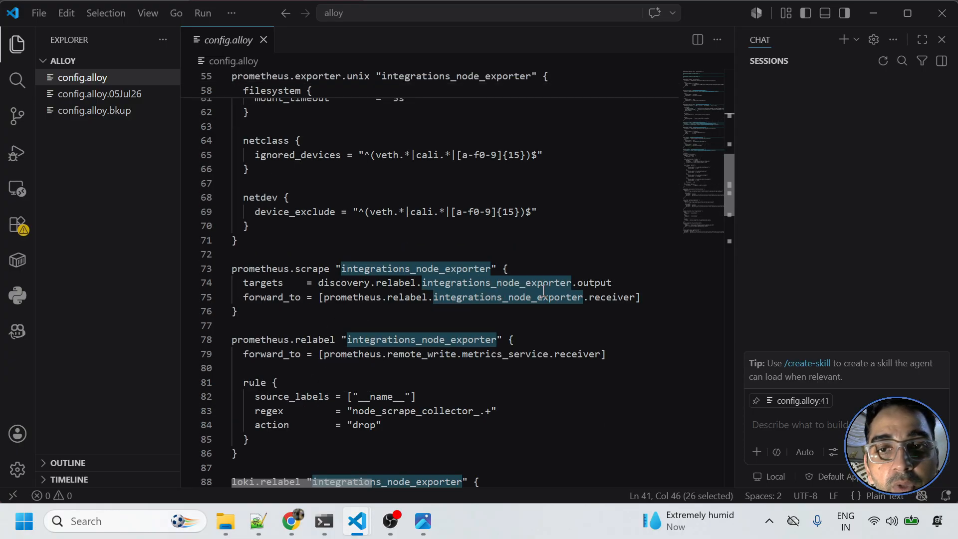
scroll(325, 333, "down", 4)
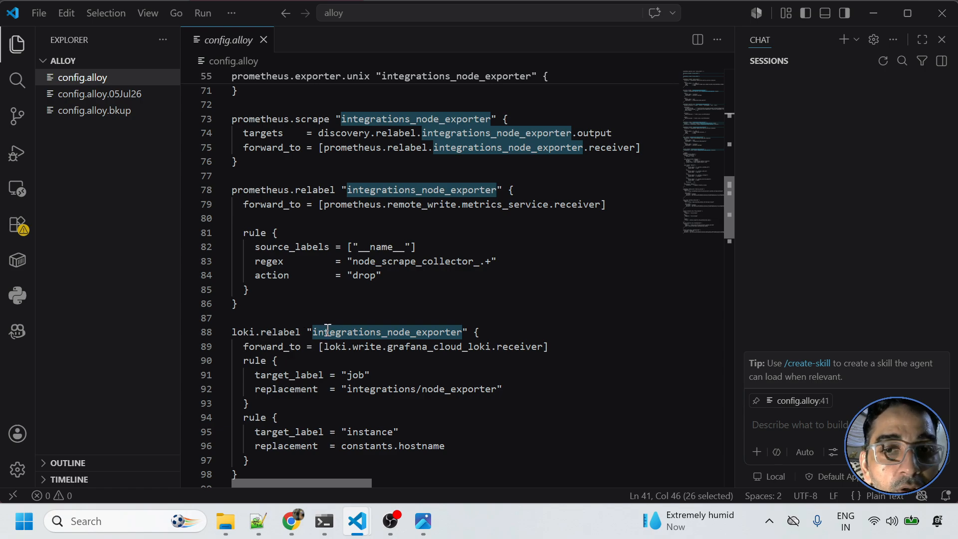
scroll(327, 330, "down", 8)
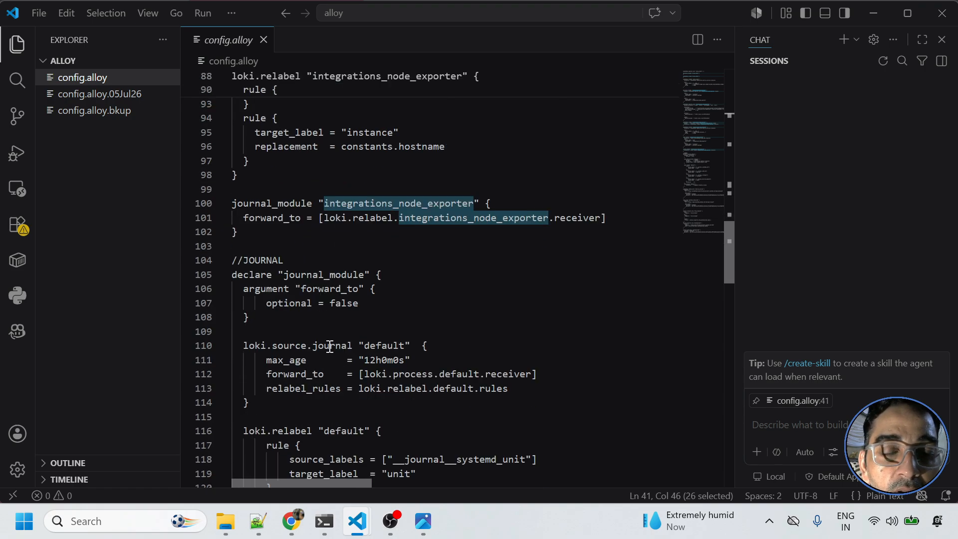
scroll(330, 345, "down", 4)
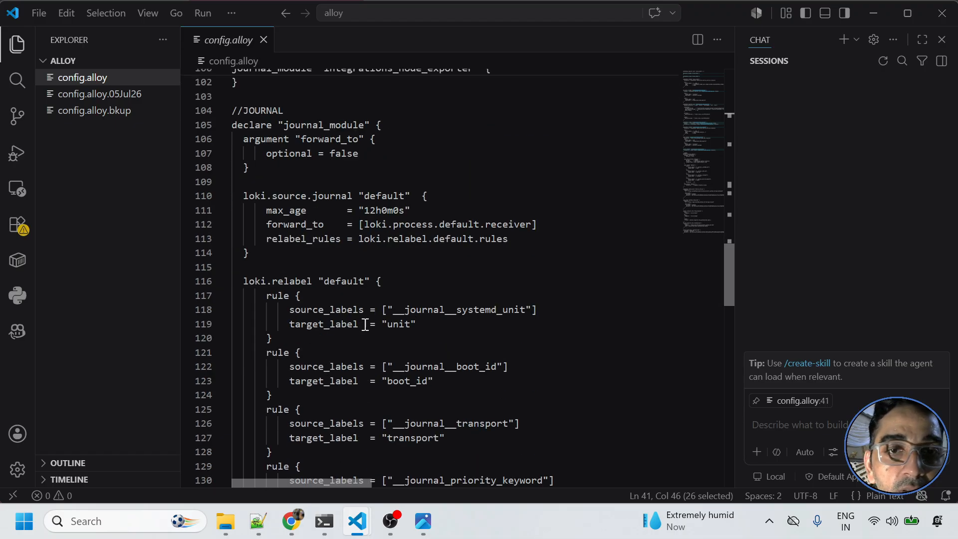
scroll(370, 334, "down", 3)
scroll(378, 345, "down", 2)
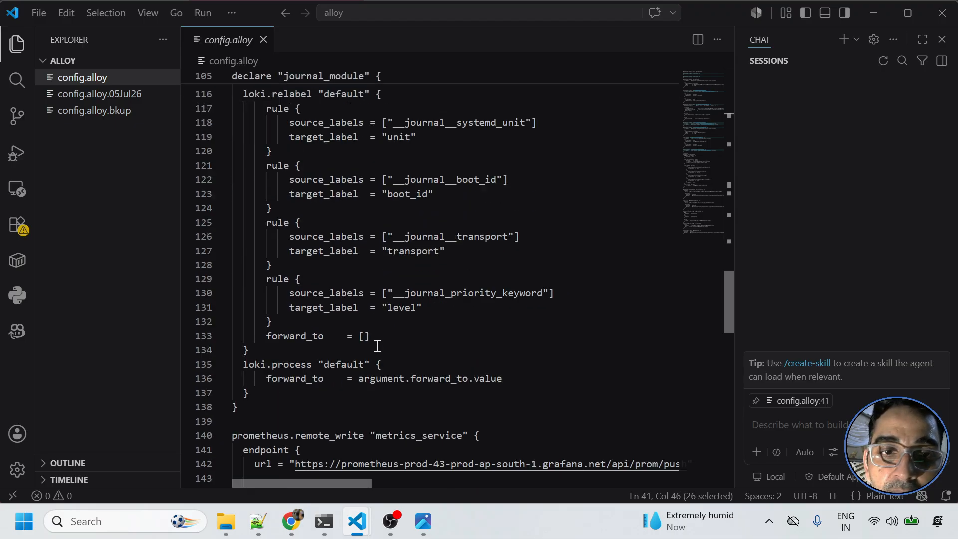
scroll(378, 346, "down", 7)
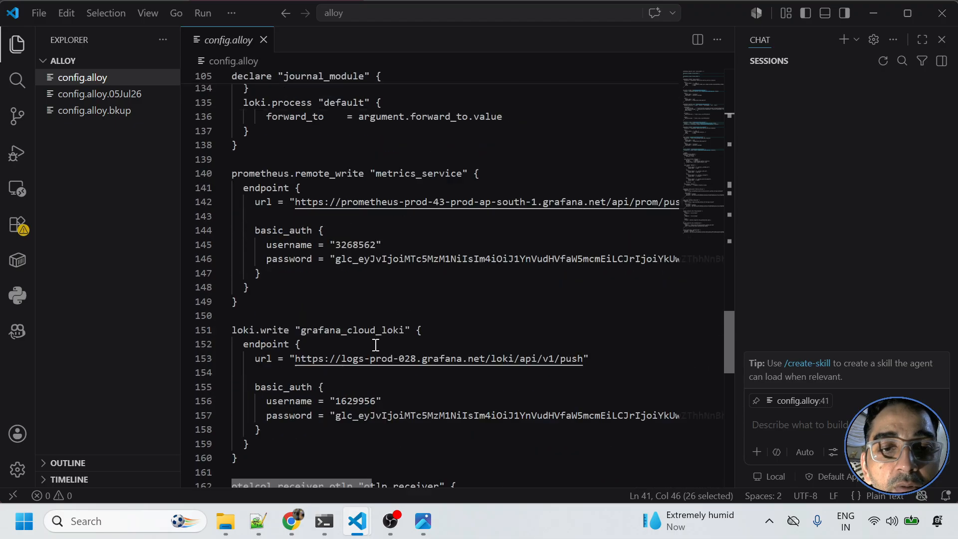
- Select the loki.write block, clear the selection on line 161, and close the Chat panel
left_click_drag(243, 421, 238, 165)
scroll(239, 200, "up", 13)
scroll(243, 195, "down", 17)
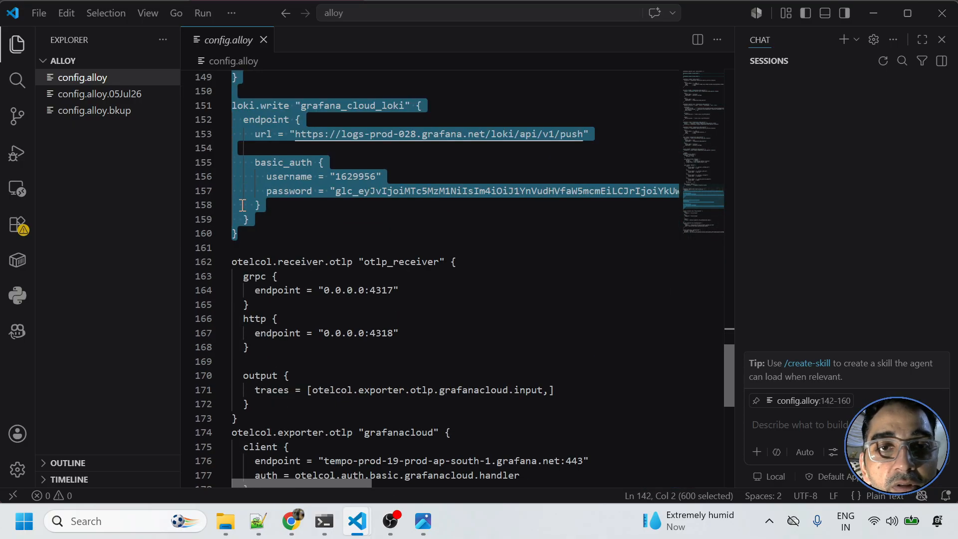
left_click(286, 245)
scroll(285, 244, "down", 3)
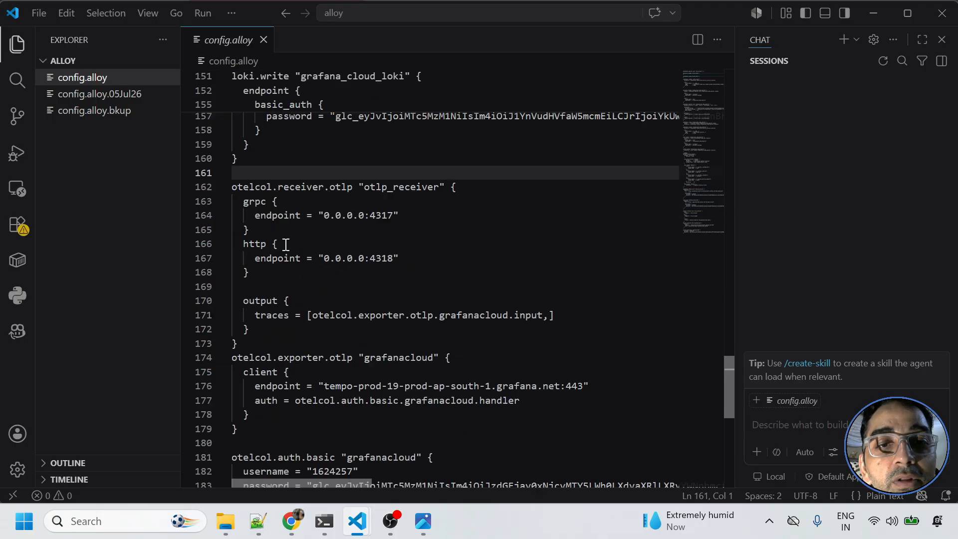
left_click(942, 39)
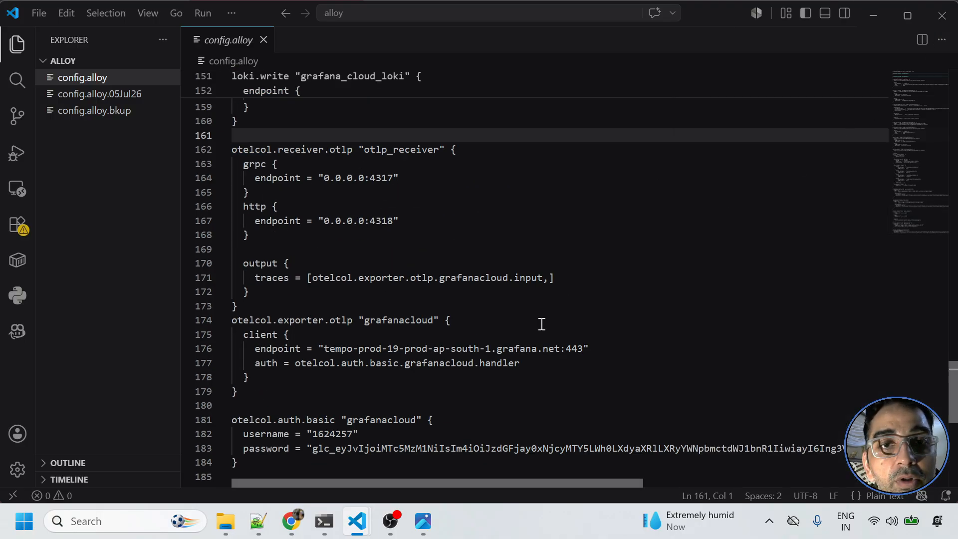
- Zoom in the VS Code interface and narrow the Explorer to give config.alloy more room
key("ctrl+equal")
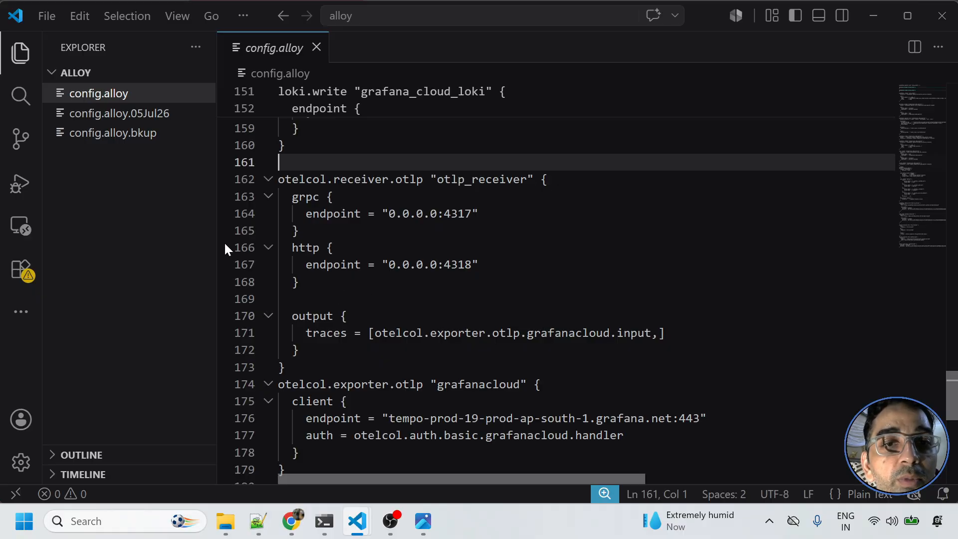
left_click_drag(216, 237, 195, 230)
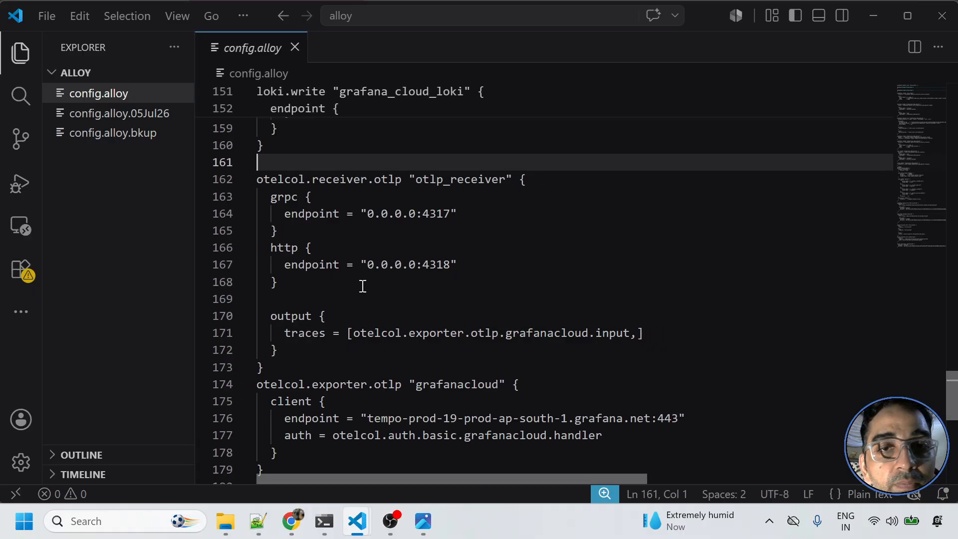
scroll(362, 286, "down", 1)
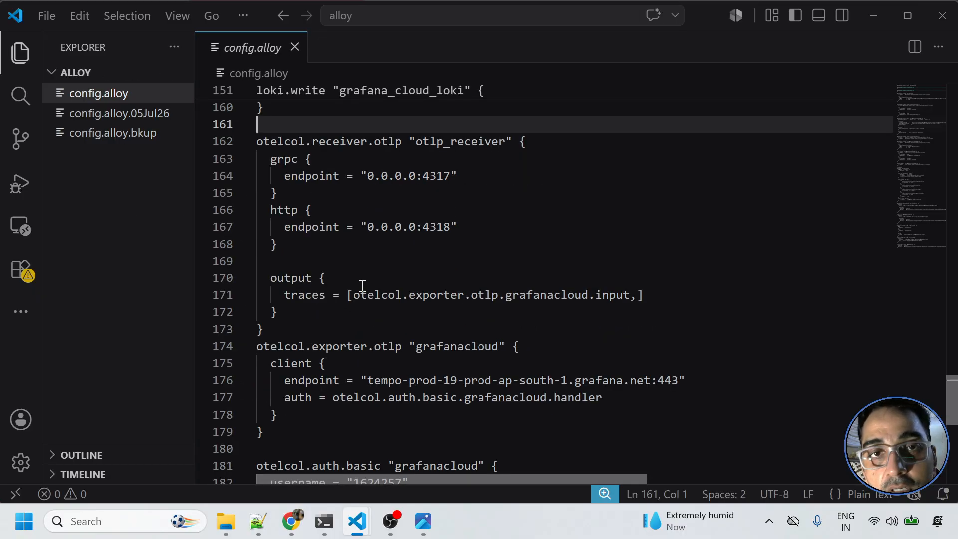
- Highlight OTLP ports 4317 and 4318, the traces exporter reference on line 171, and the Tempo username
double_click(434, 179)
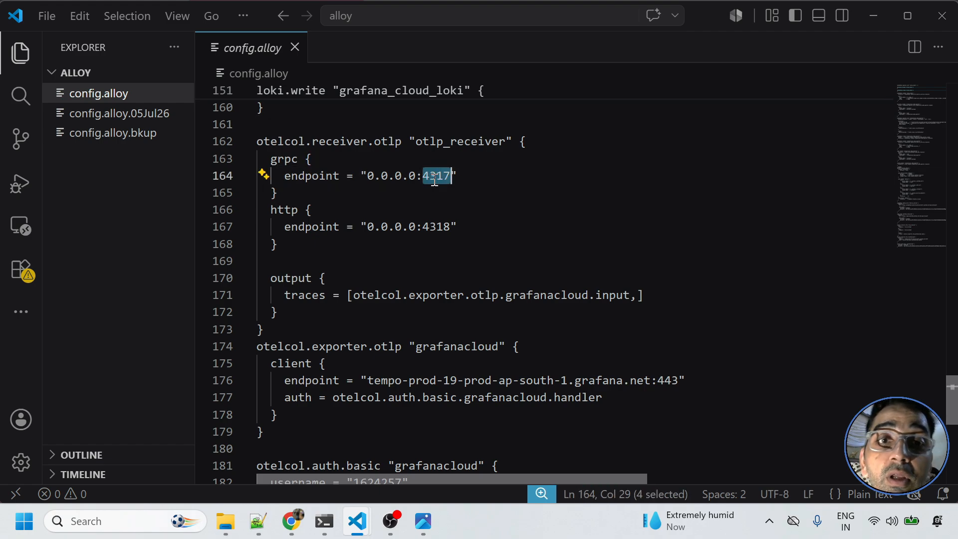
left_click(438, 227)
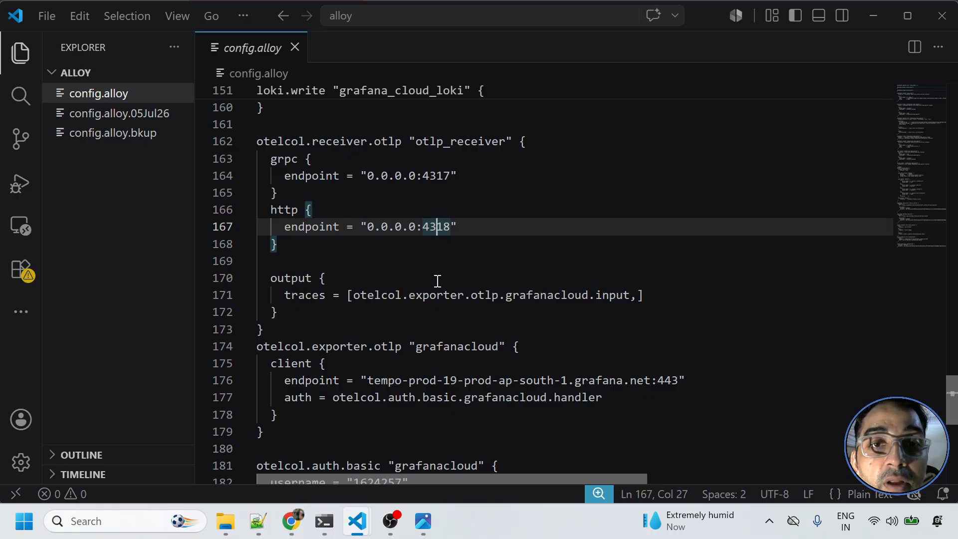
left_click(418, 259)
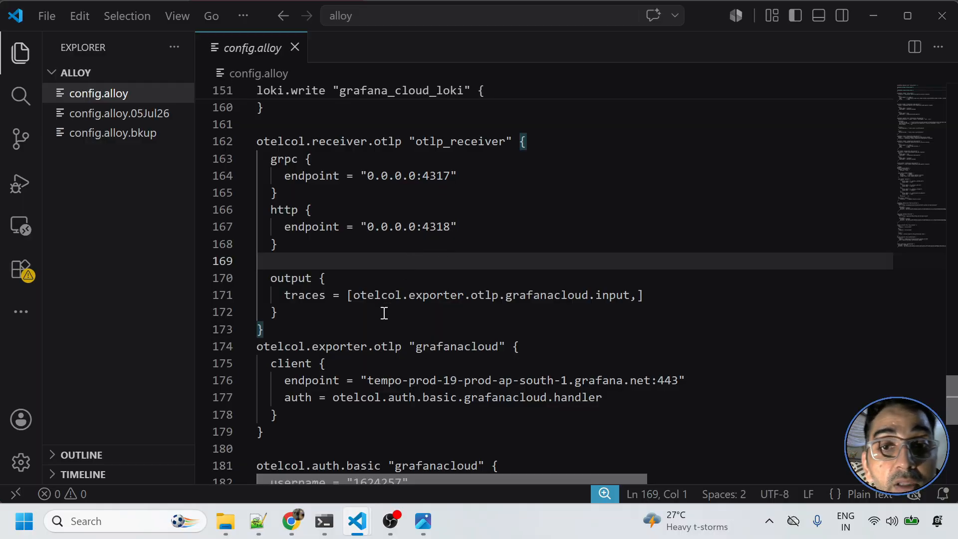
left_click_drag(348, 294, 602, 295)
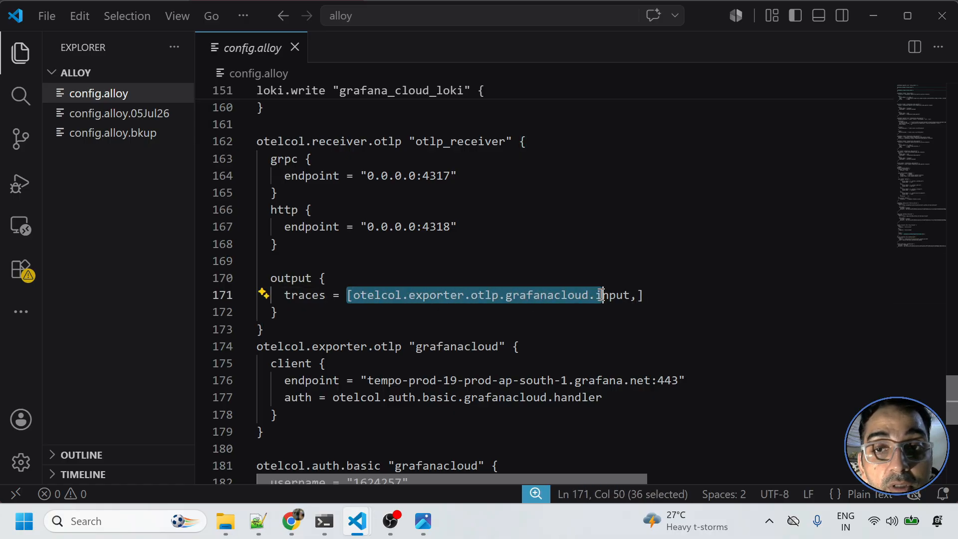
scroll(426, 377, "down", 2)
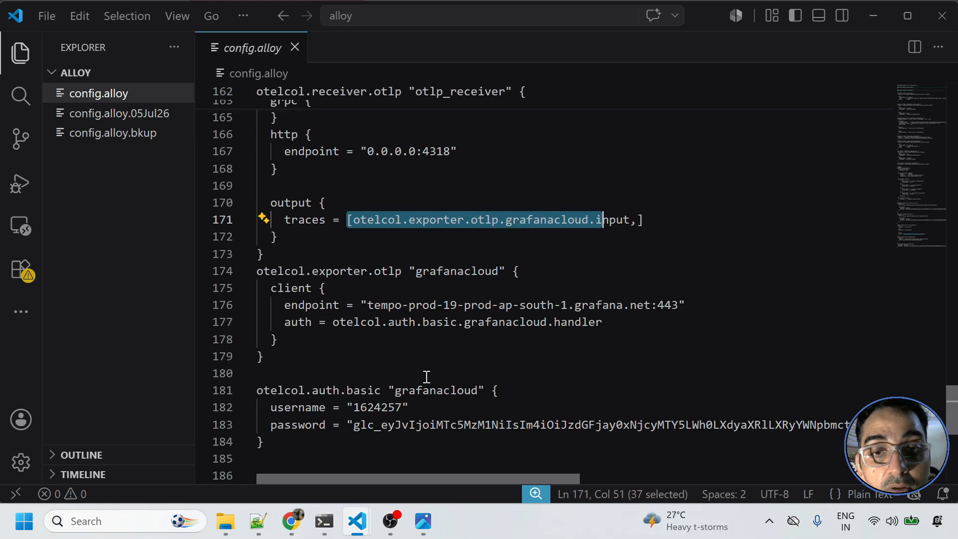
double_click(372, 408)
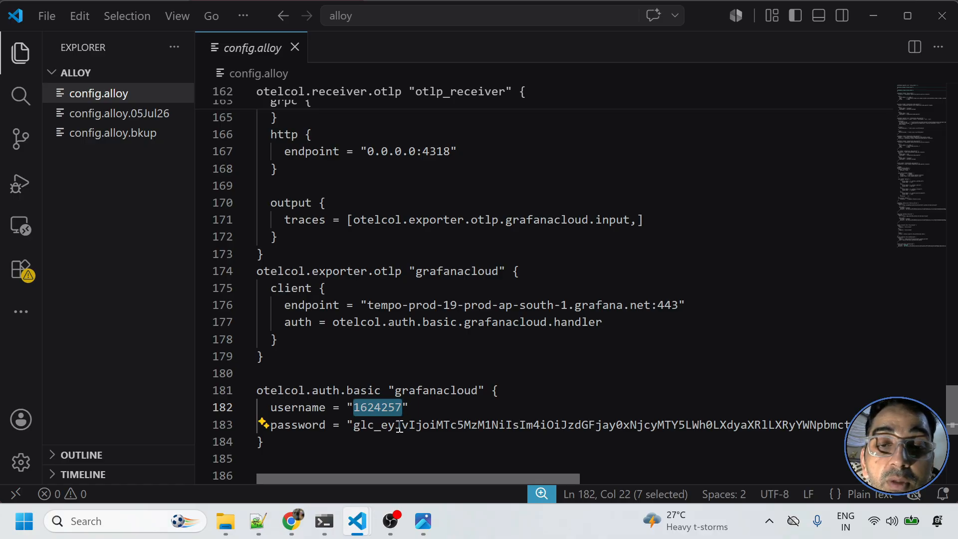
- Duplicate the Linux Server tab in Chrome and go to the Grafana home page
left_click(292, 521)
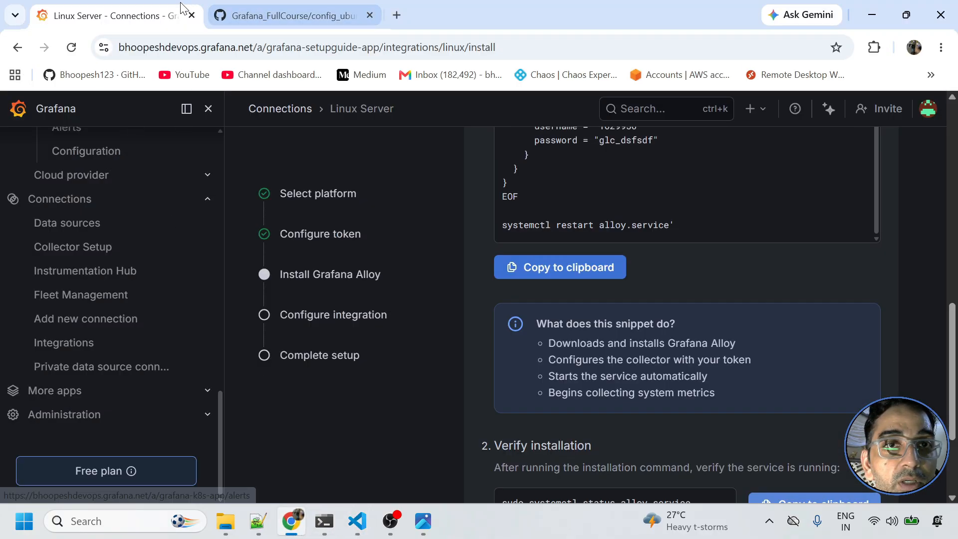
right_click(149, 13)
left_click(203, 152)
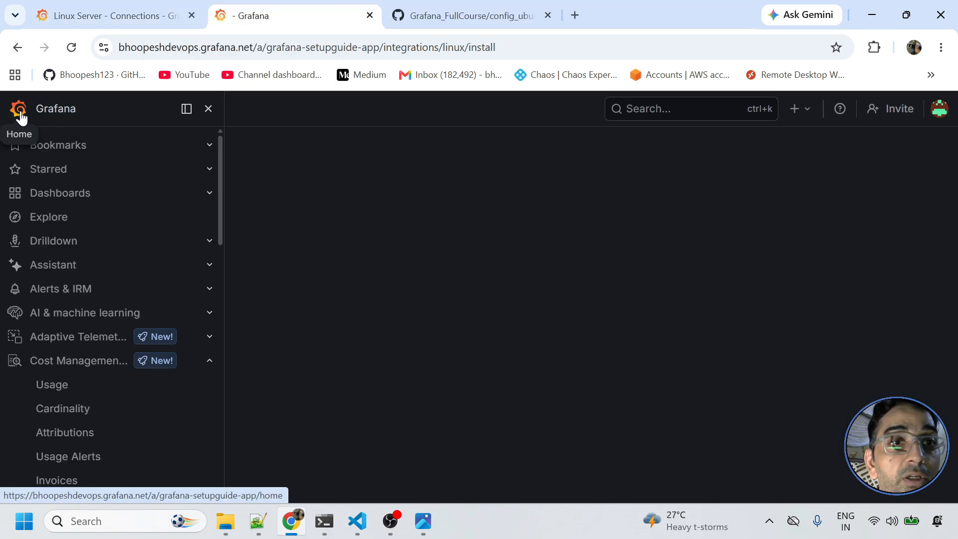
left_click(20, 115)
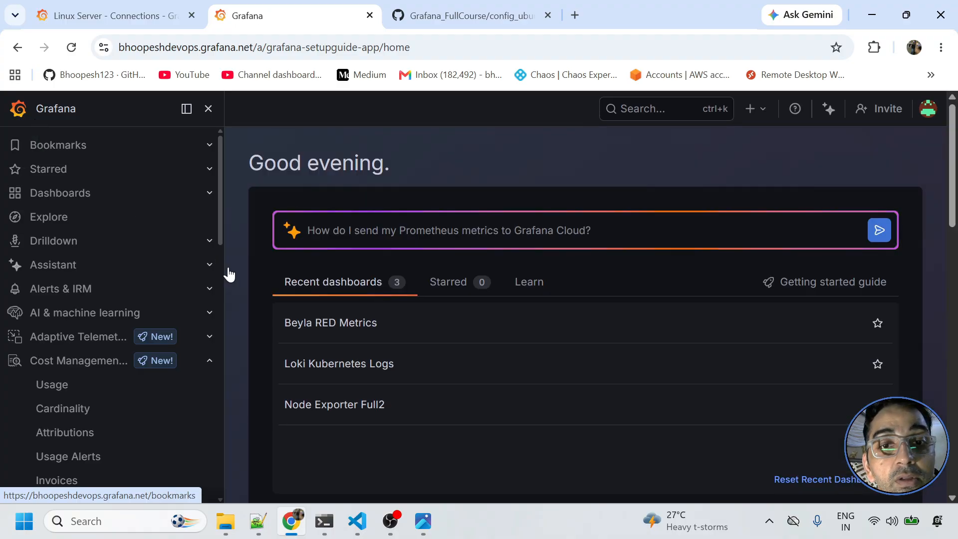
- Open Manage plan and sign in to grafana.com with a Google account
scroll(228, 282, "down", 8)
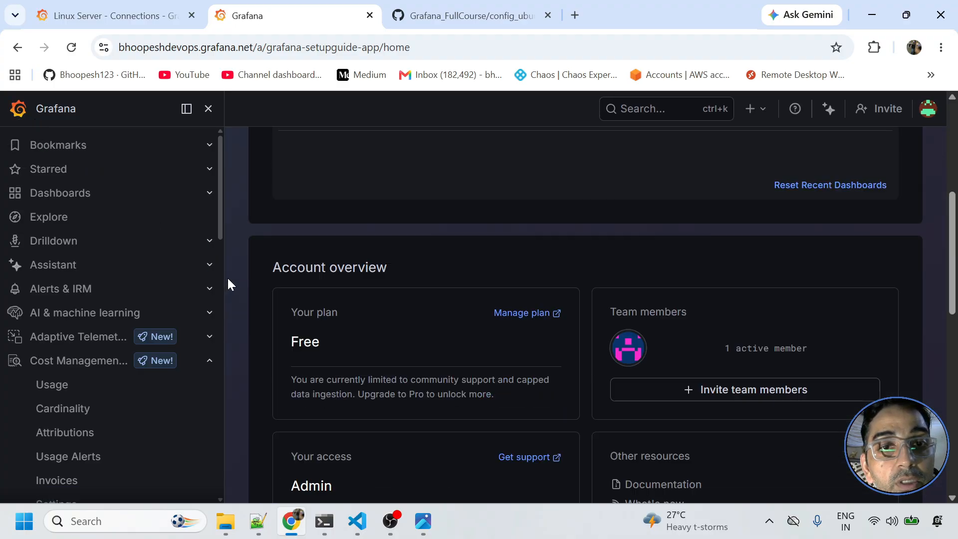
left_click(519, 158)
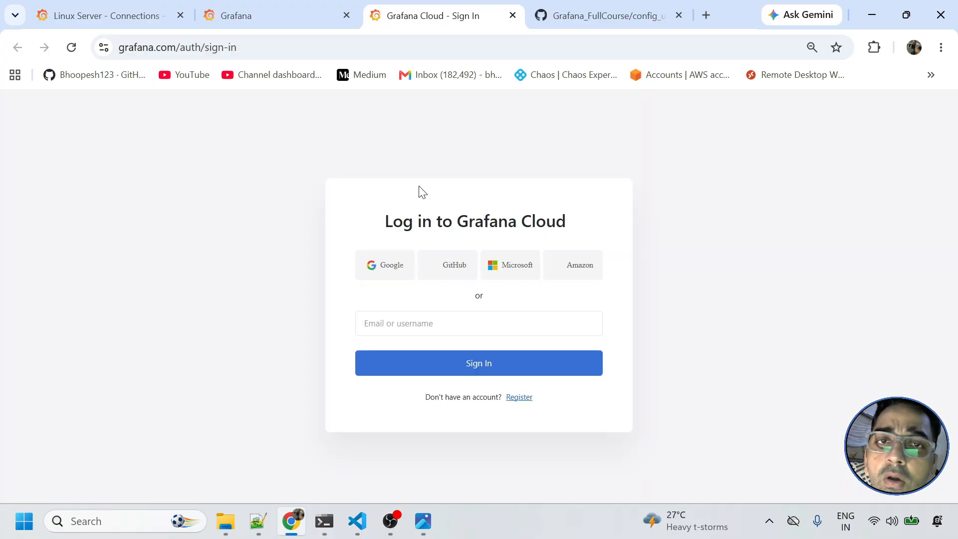
left_click(390, 283)
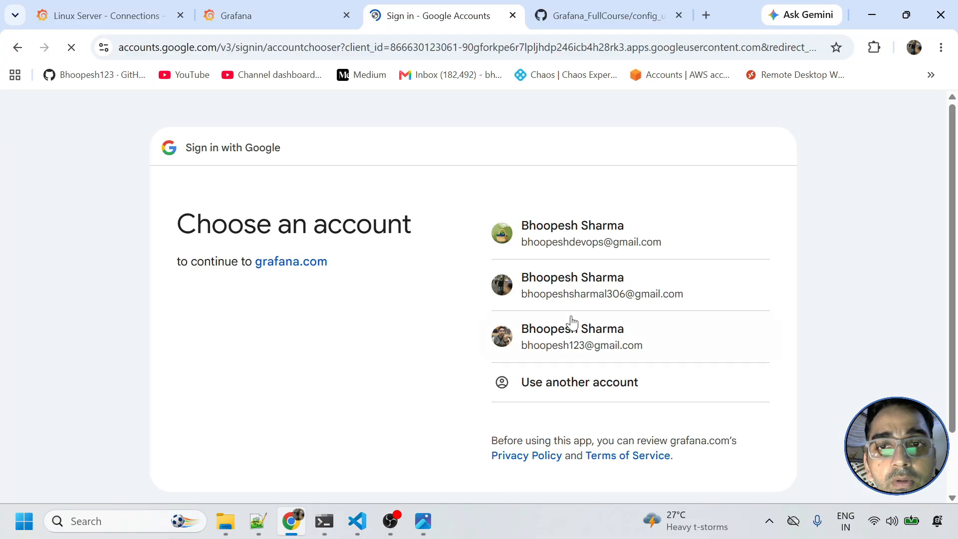
left_click(602, 239)
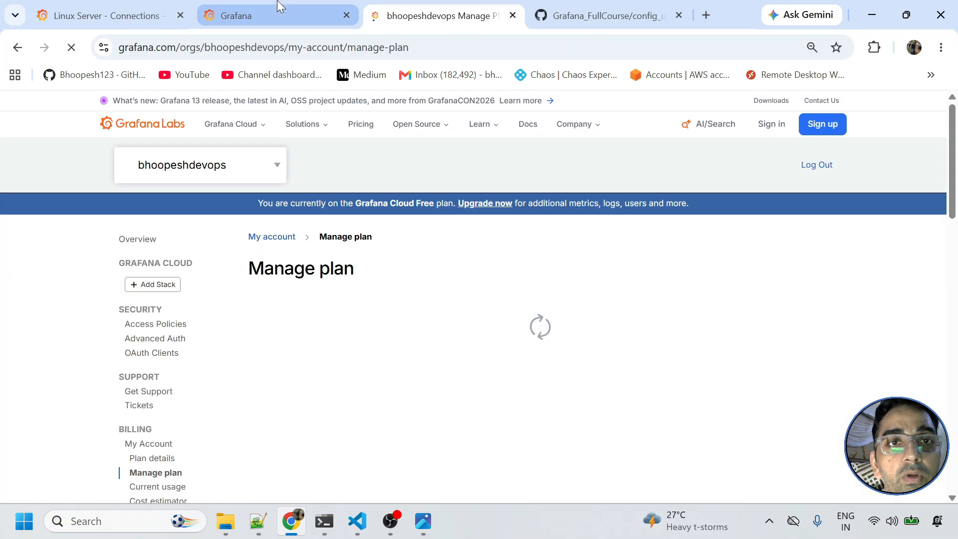
- From the Manage plan tab, open the stack's Sending traces setup page
left_click(277, 15)
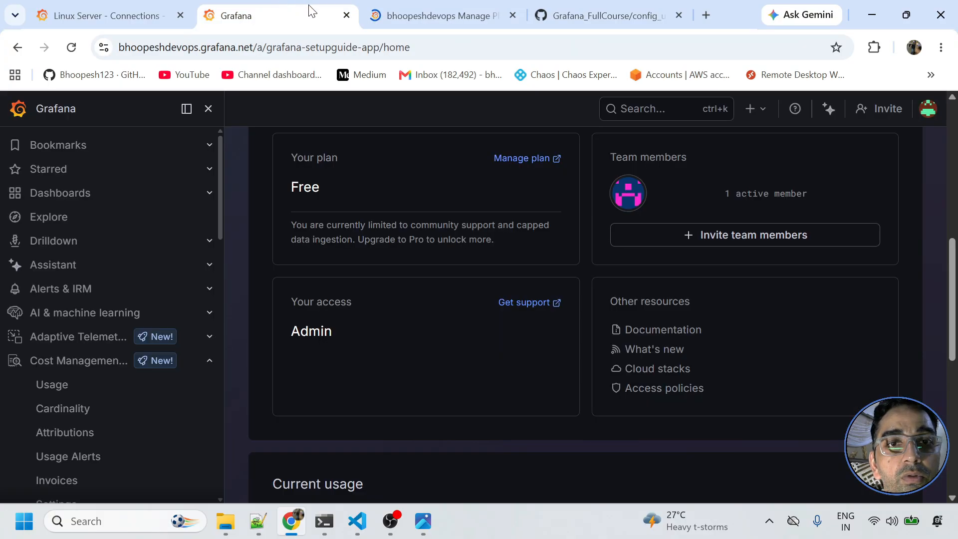
left_click(411, 6)
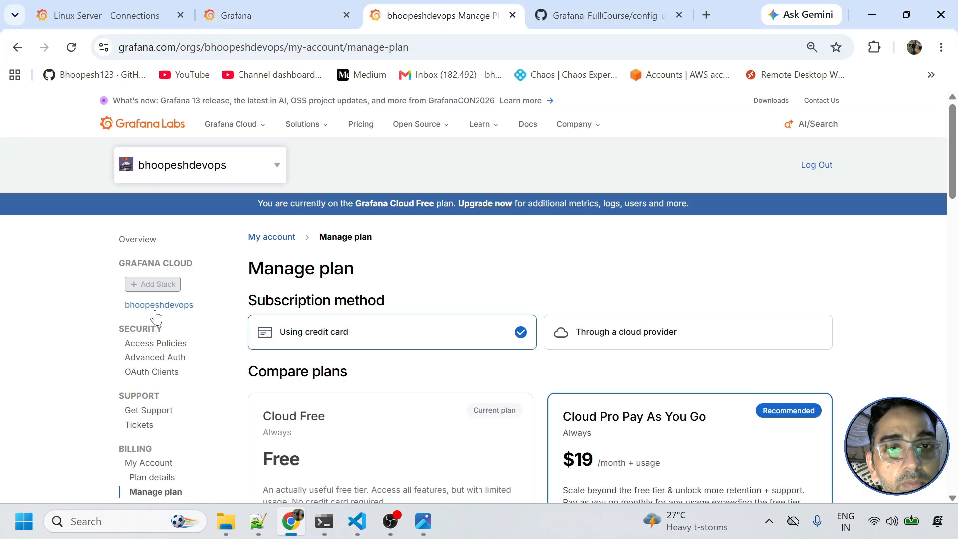
left_click(156, 306)
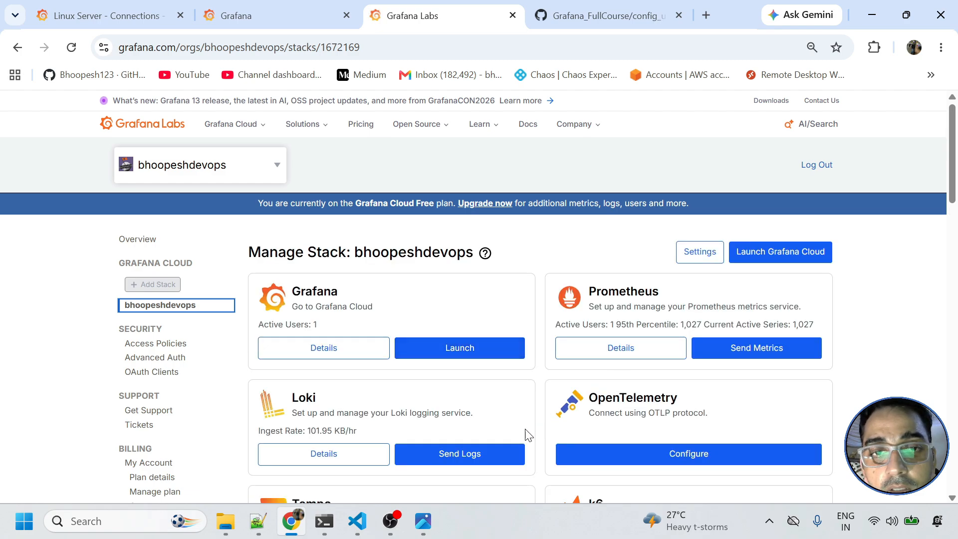
scroll(528, 435, "down", 3)
left_click(467, 396)
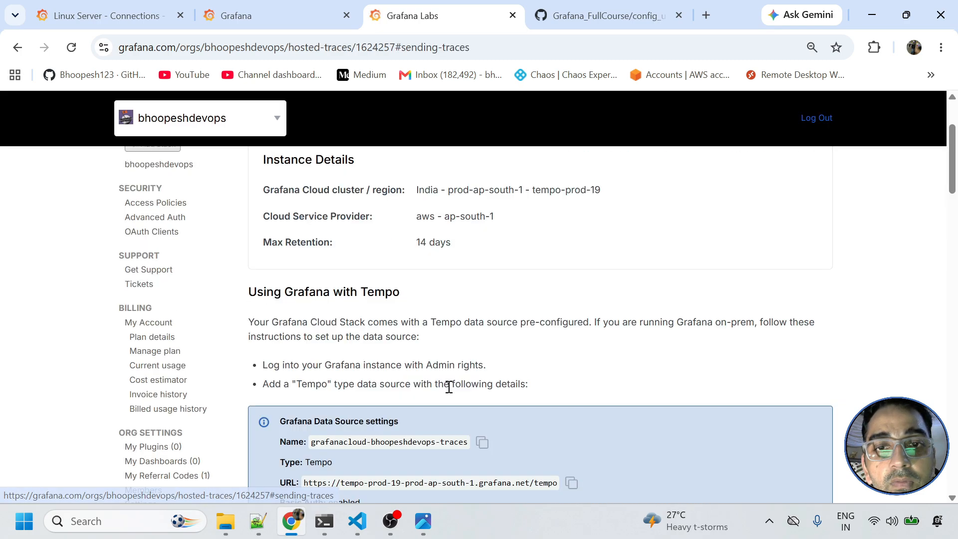
scroll(461, 388, "down", 8)
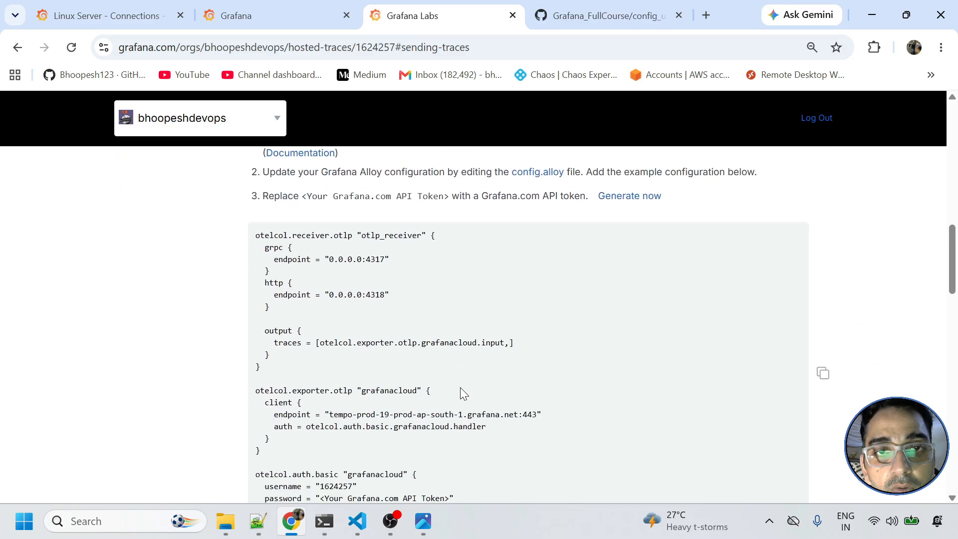
- Select the sample receiver and exporter configuration and compare its username with config.alloy
left_click_drag(255, 237, 381, 457)
scroll(381, 457, "down", 3)
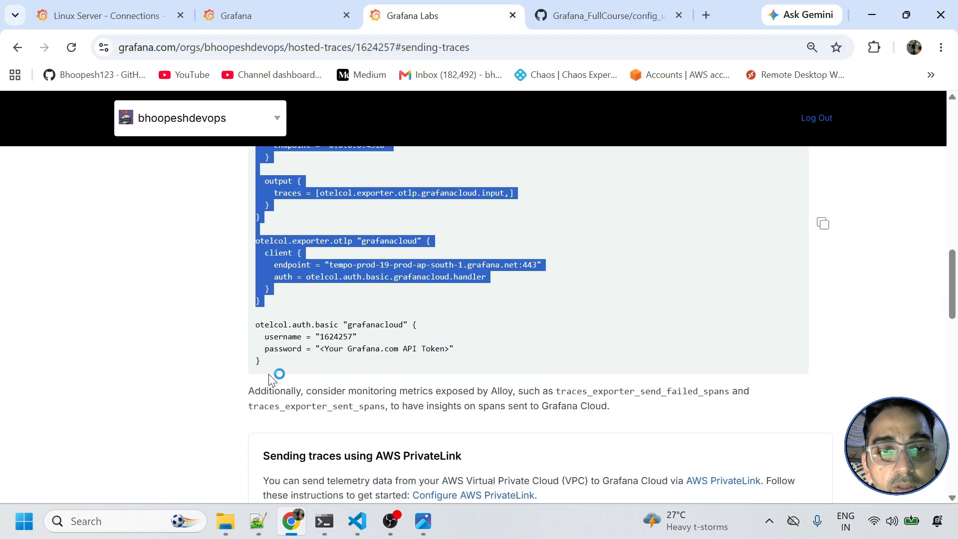
left_click(271, 360)
left_click_drag(270, 361, 253, 137)
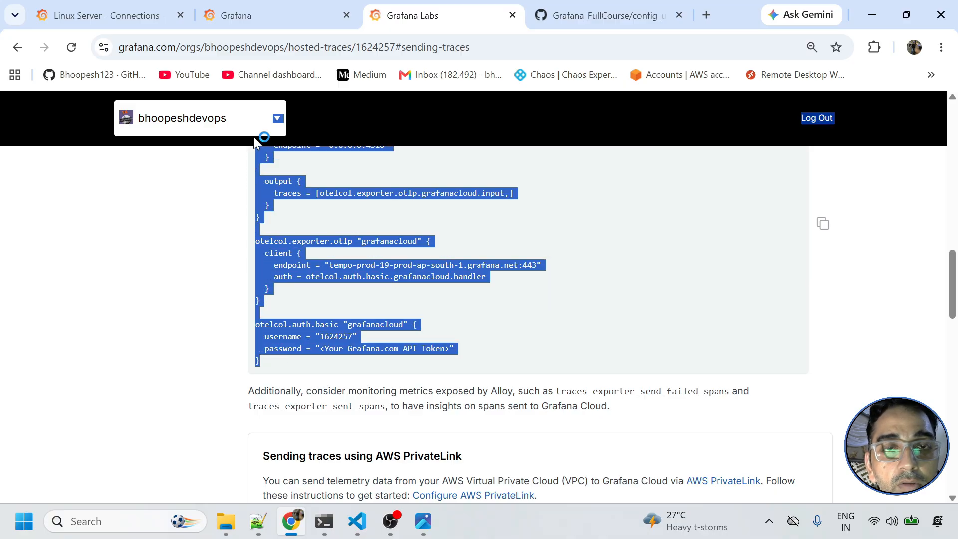
left_click(357, 521)
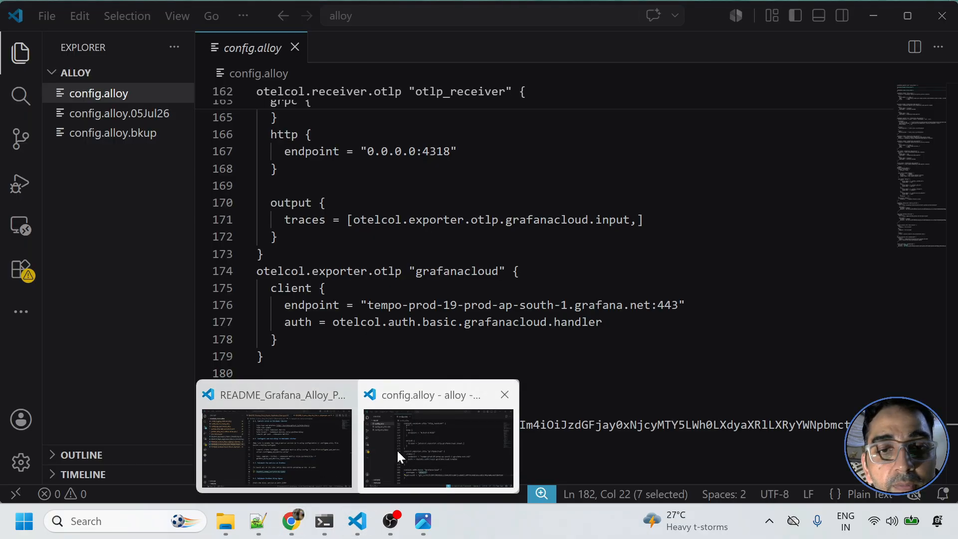
left_click(397, 452)
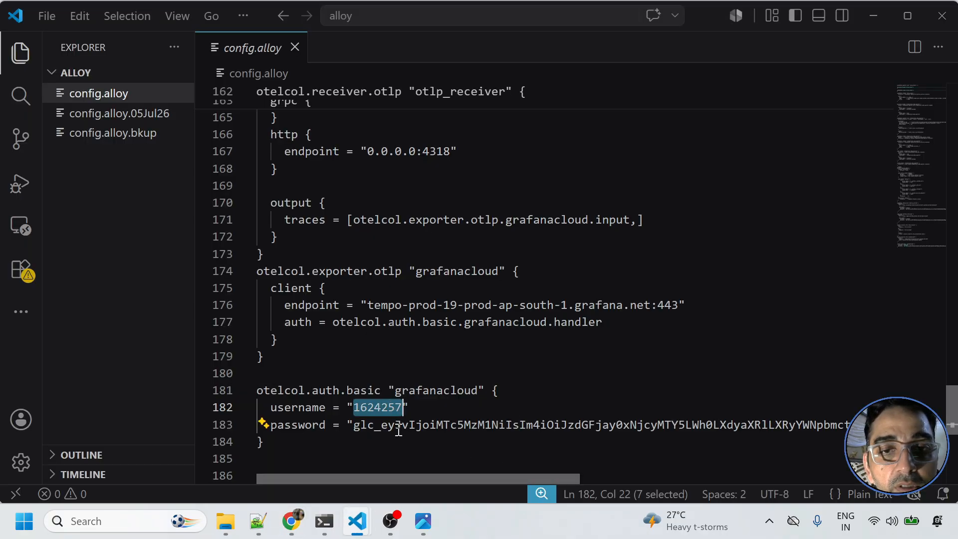
key("alt+Tab")
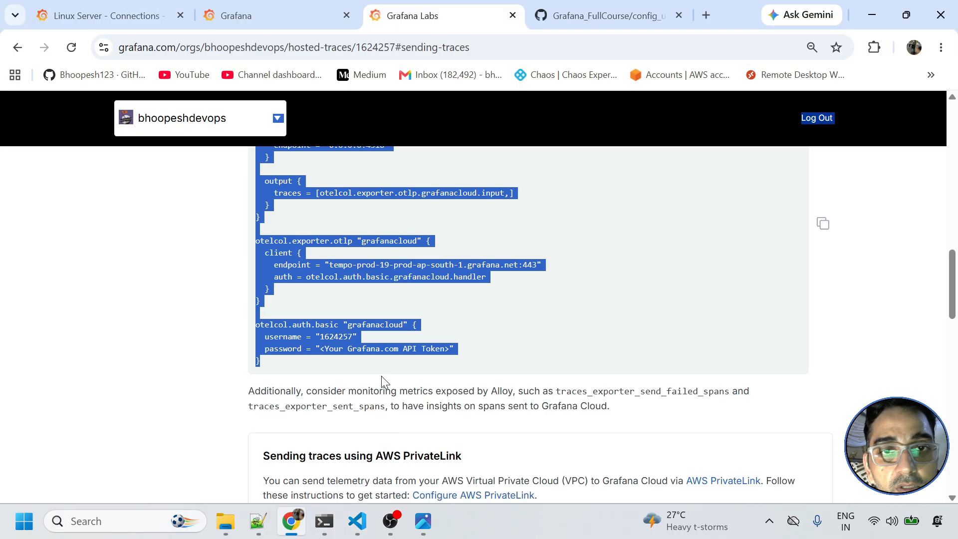
double_click(347, 337)
scroll(384, 375, "up", 10)
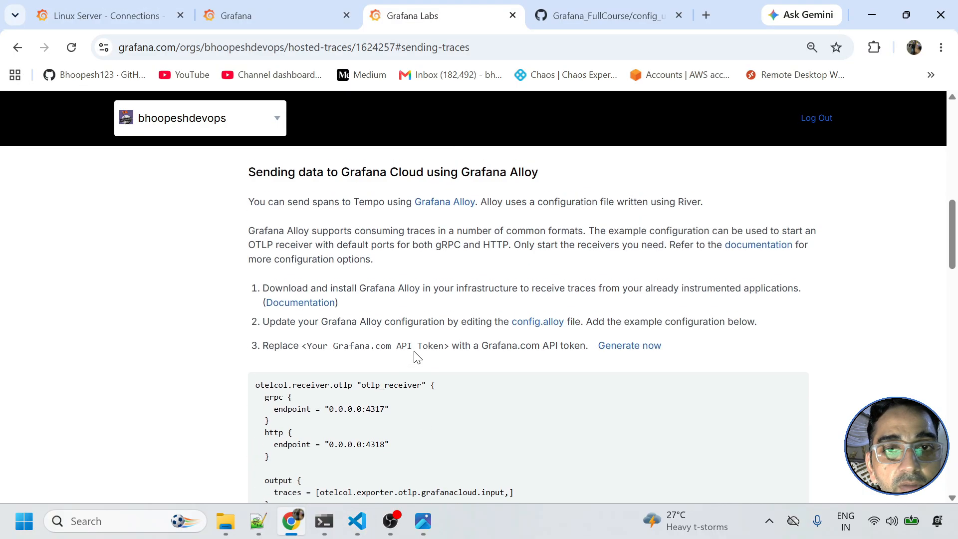
scroll(422, 369, "down", 4)
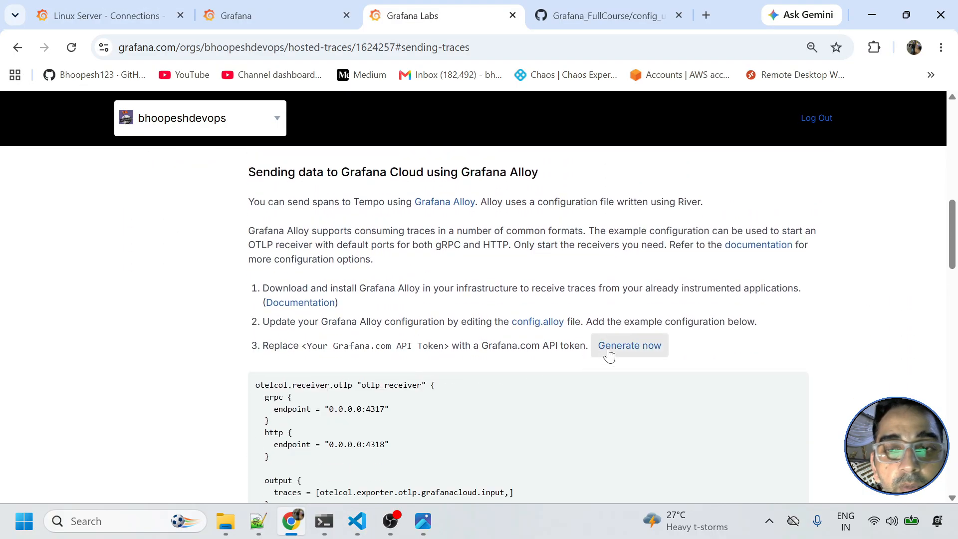
key("alt+Tab")
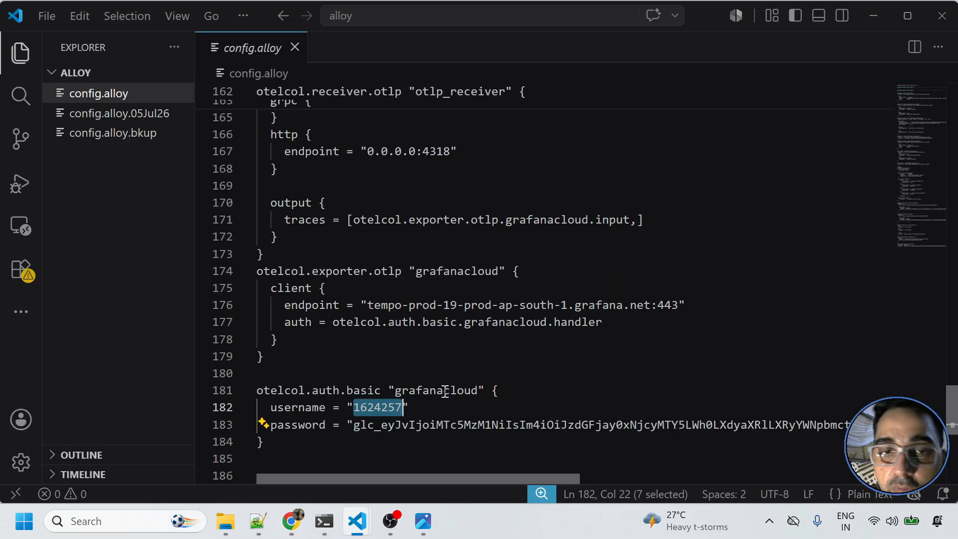
- Select the otelcol.auth.basic block, the Tempo endpoint host on line 176, and auth line 177
left_click_drag(269, 382, 299, 438)
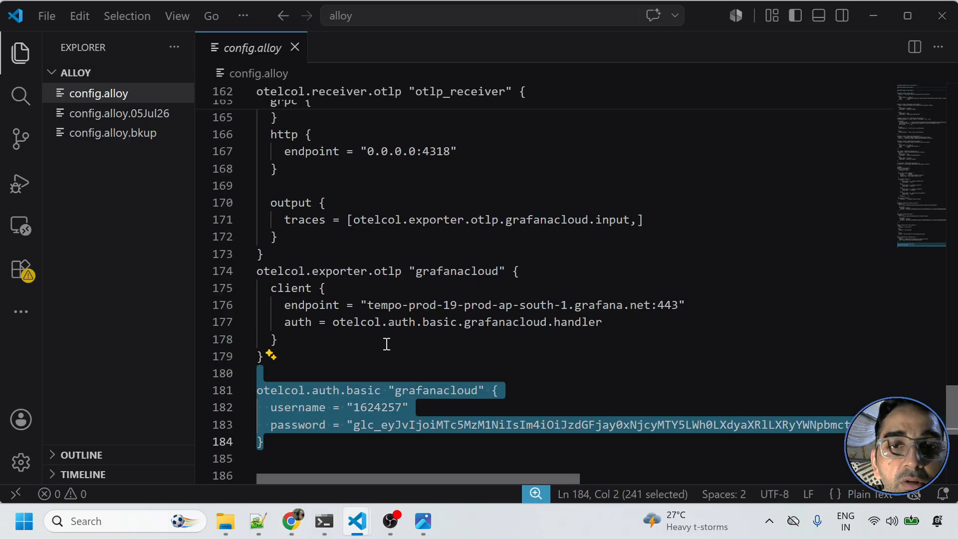
left_click_drag(369, 305, 679, 303)
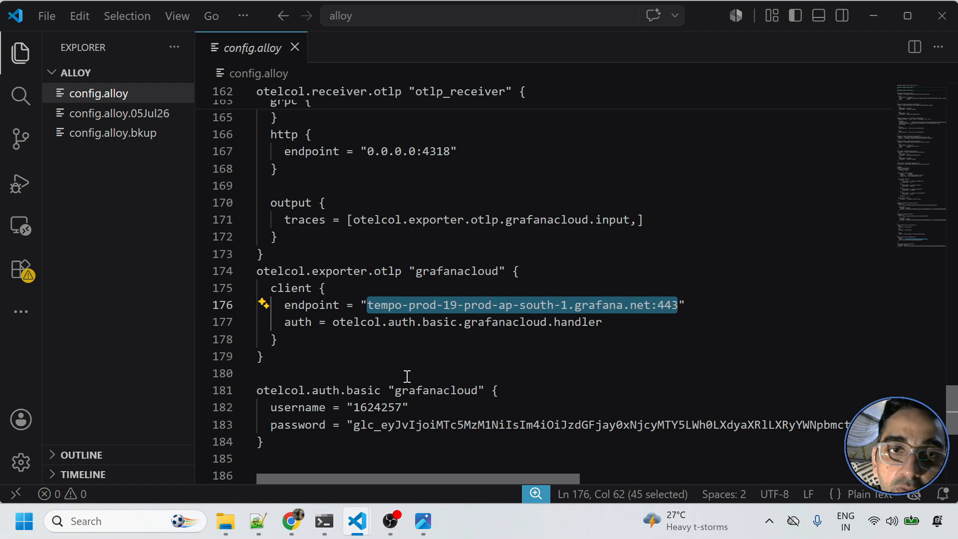
triple_click(348, 318)
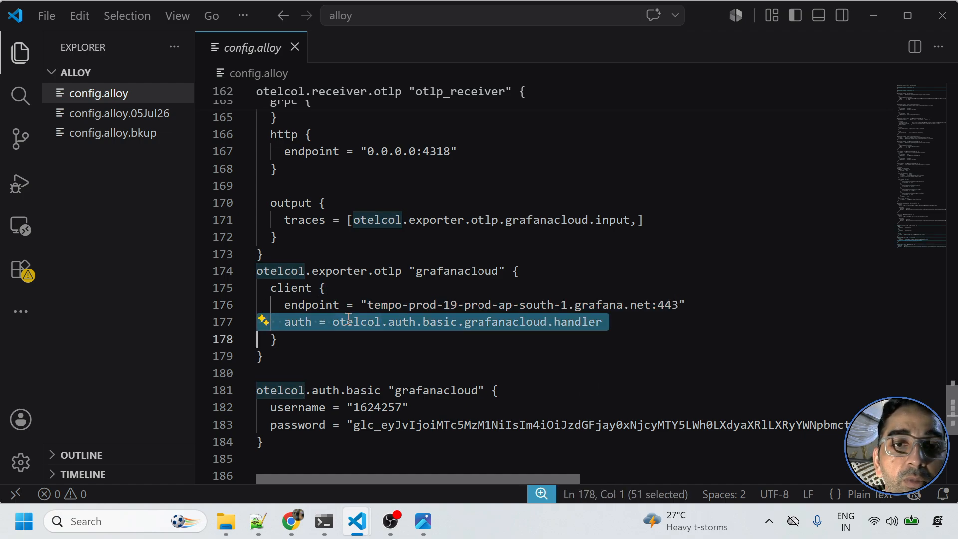
key("alt+Tab")
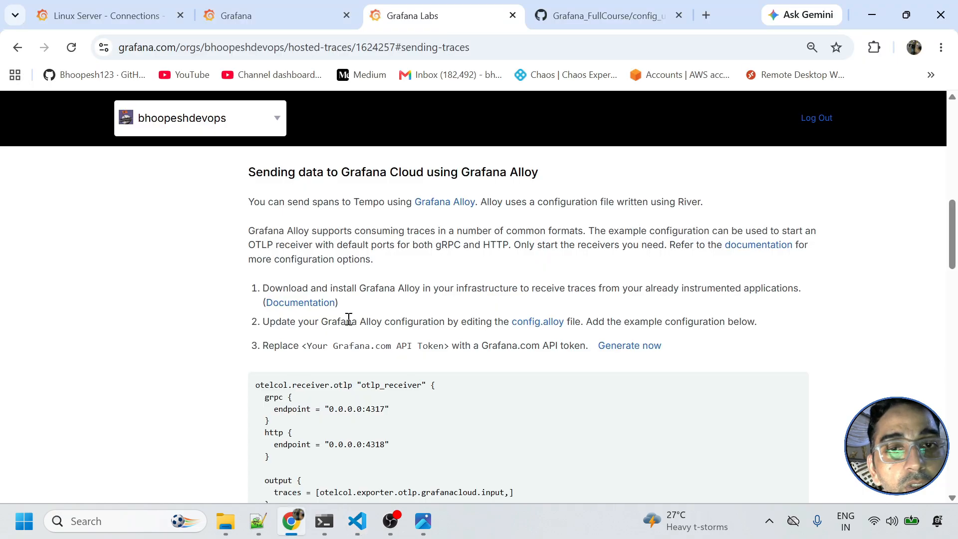
key("alt+Tab")
- Scroll through config.alloy and return to the WSL terminal in /etc/alloy
scroll(356, 250, "up", 4)
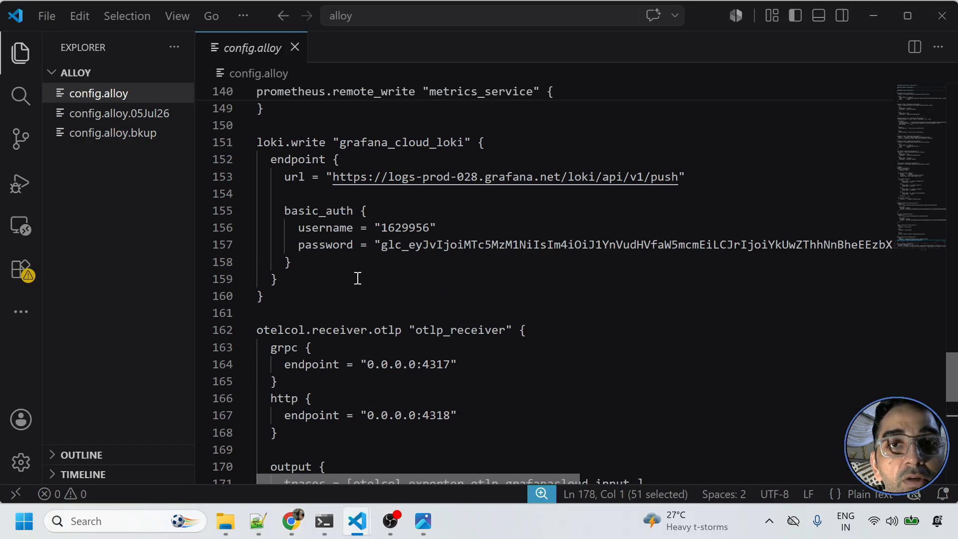
scroll(357, 278, "up", 17)
scroll(344, 294, "down", 2)
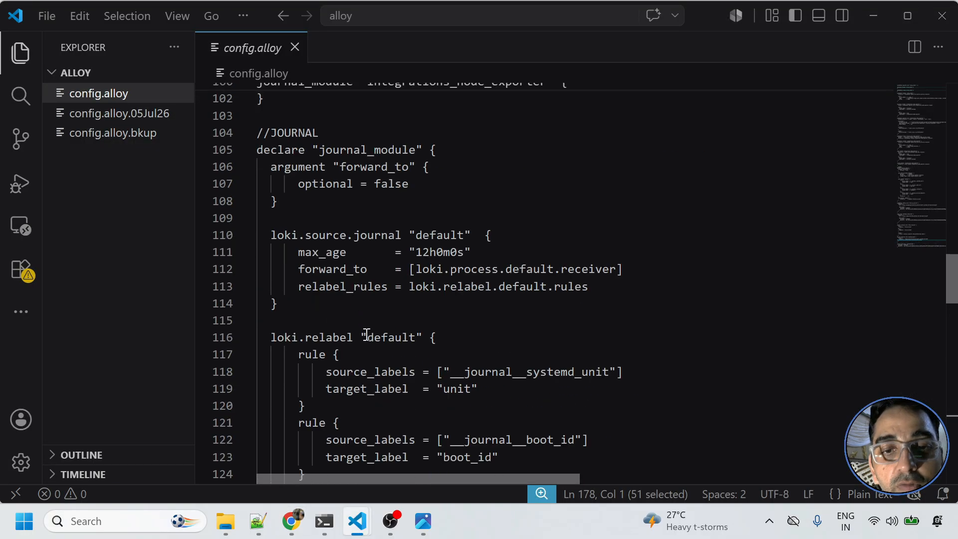
scroll(366, 333, "down", 3)
left_click(324, 521)
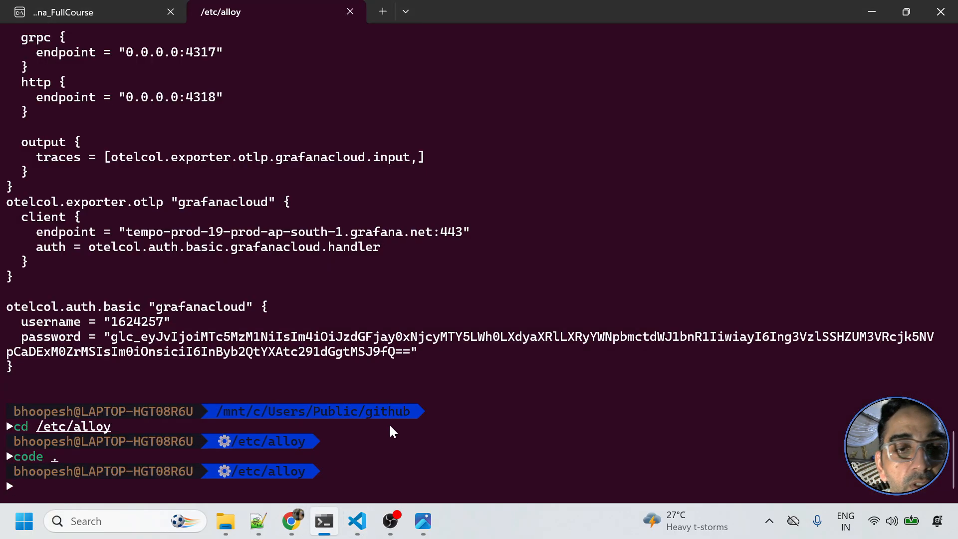
- Confirm alloy.service is active (running) via sudo systemctl status, then show config_ubuntu_tracing.alloy on GitHub
type("sudo")
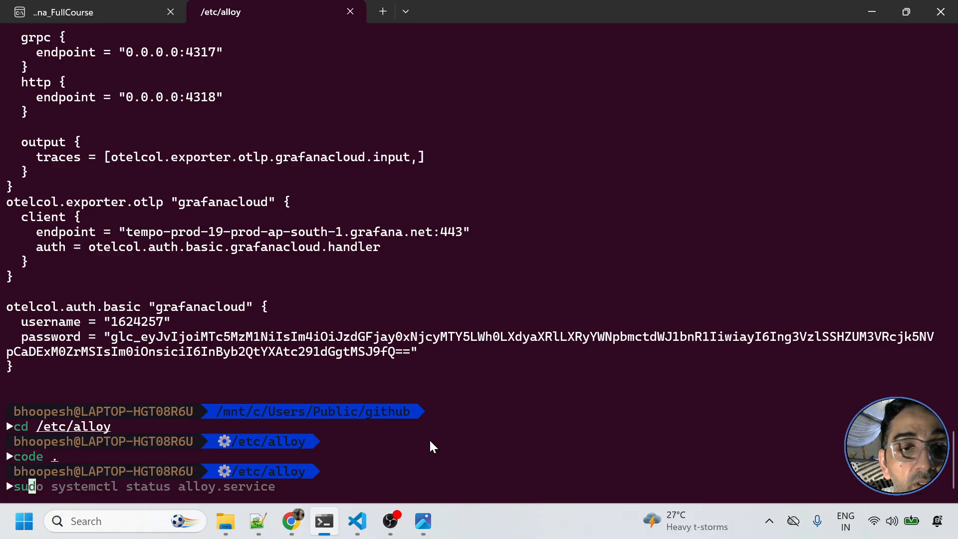
key("Right")
key("Return")
key("q")
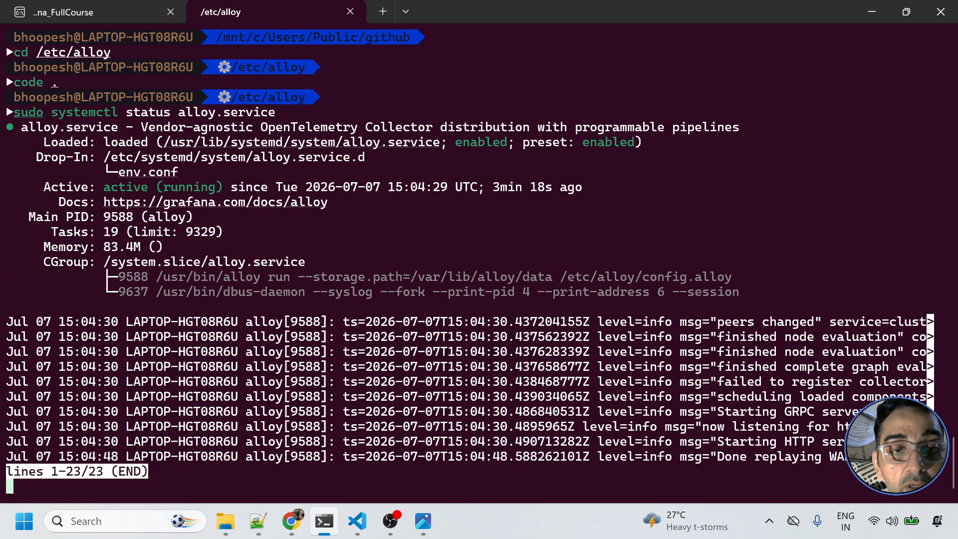
left_click(291, 520)
left_click(648, 11)
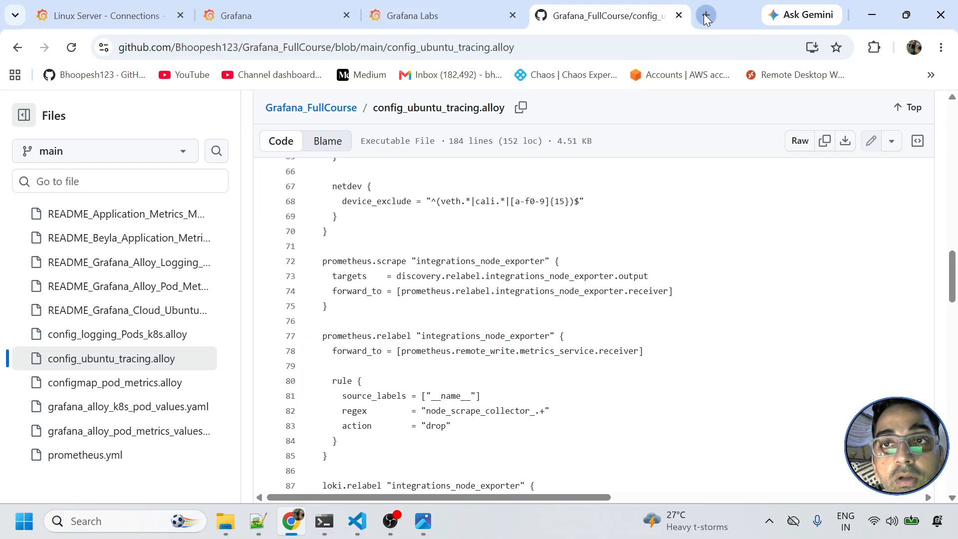
- Load the Alloy UI at localhost:12345 and check the discovery.relabel and three otelcol components
left_click(705, 16)
type("lo")
key("Return")
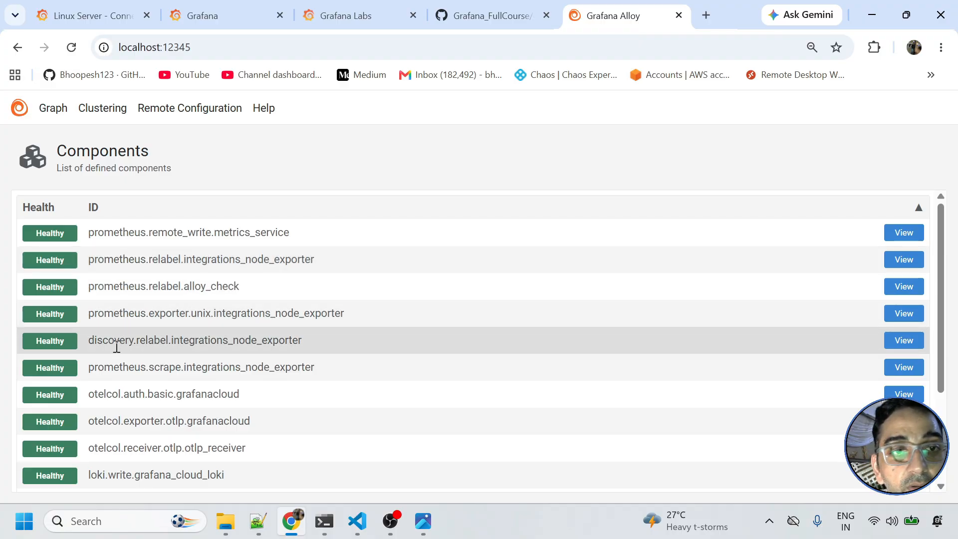
left_click_drag(91, 340, 300, 344)
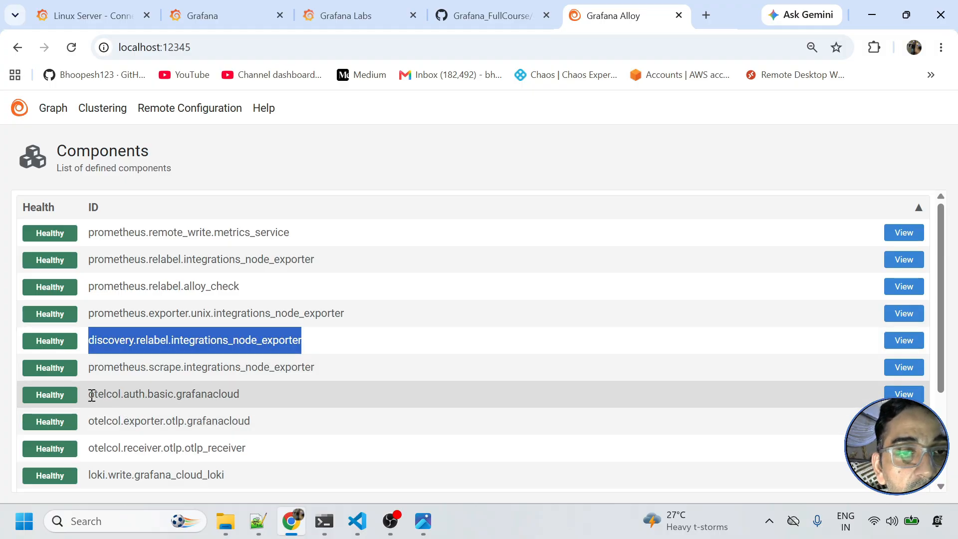
left_click_drag(92, 395, 272, 441)
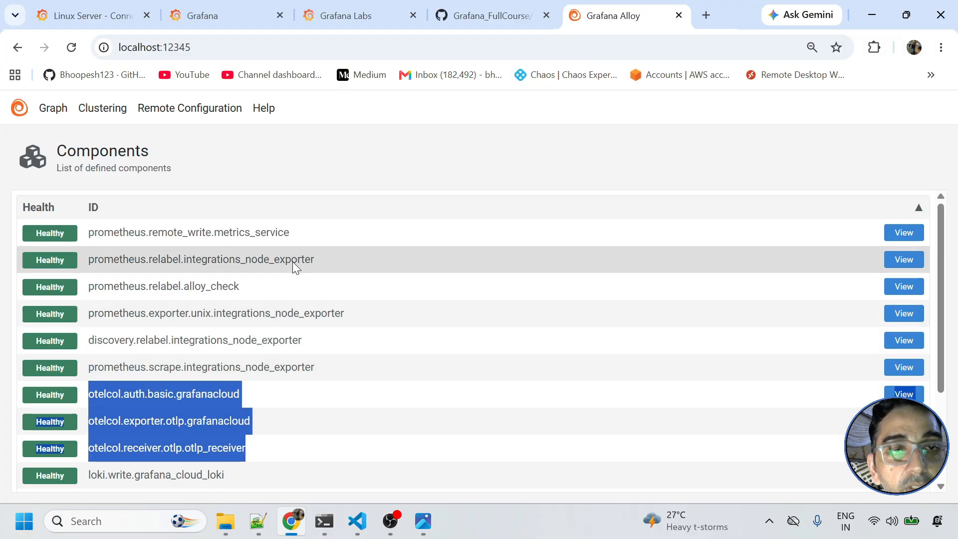
- View the component data-flow graph and zoom around the otelcol nodes
left_click(61, 110)
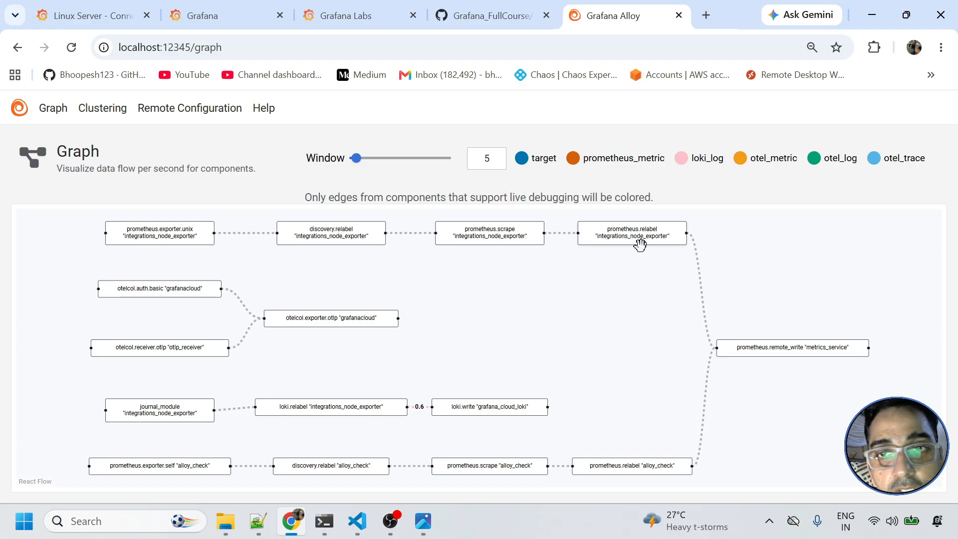
scroll(667, 292, "down", 1)
scroll(540, 399, "up", 2)
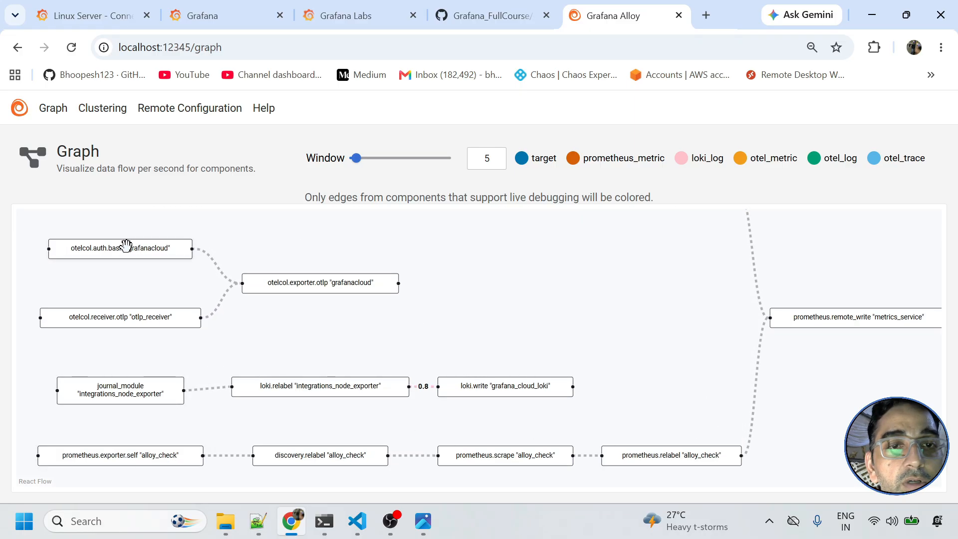
scroll(321, 300, "up", 1)
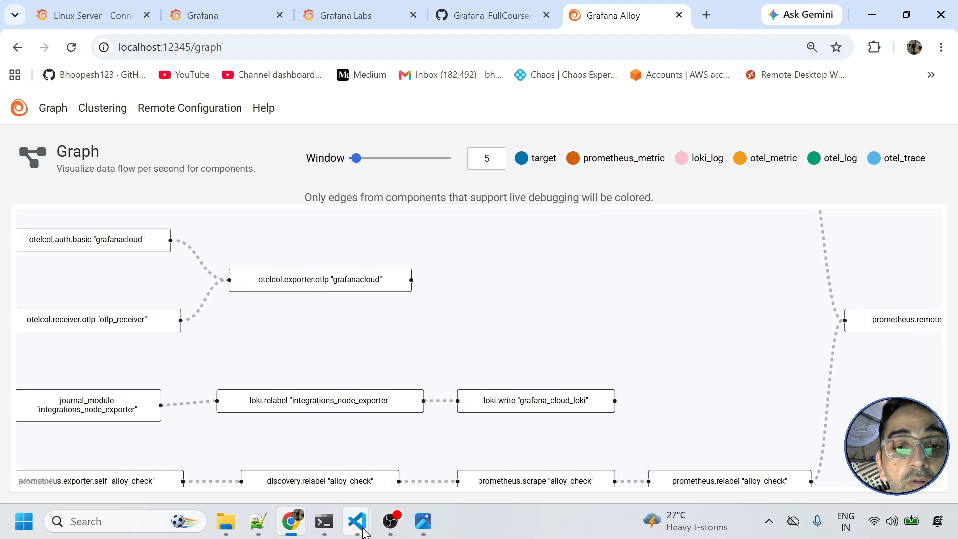
mouse_move(358, 526)
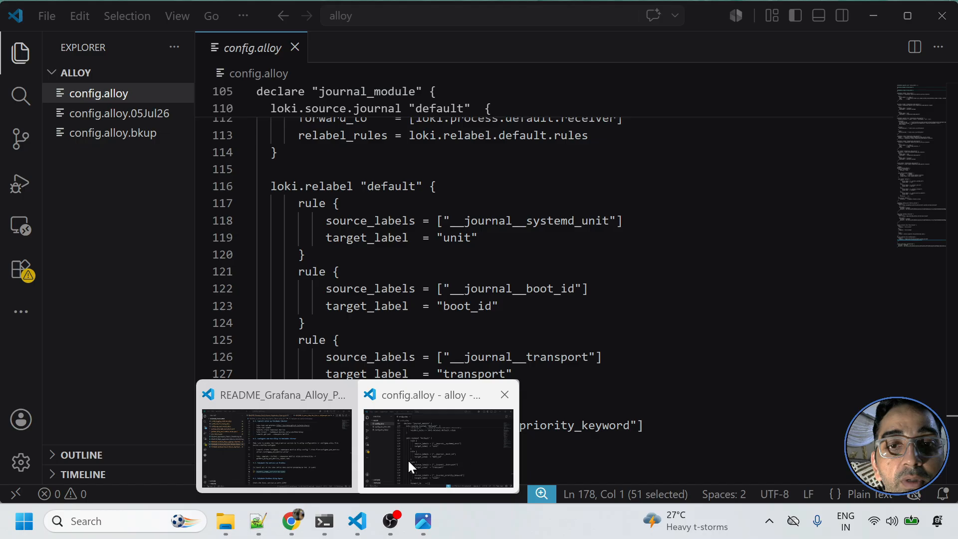
- Open README_Grafana_Cloud_Ubuntu_Application_Tracing.md in the Grafana_FullCourse VS Code window
left_click(408, 459)
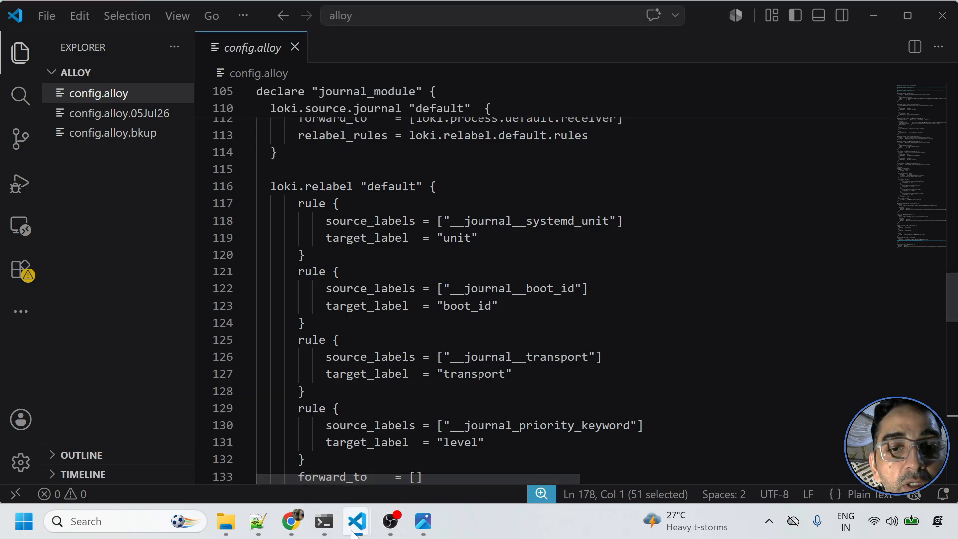
mouse_move(352, 530)
left_click(317, 441)
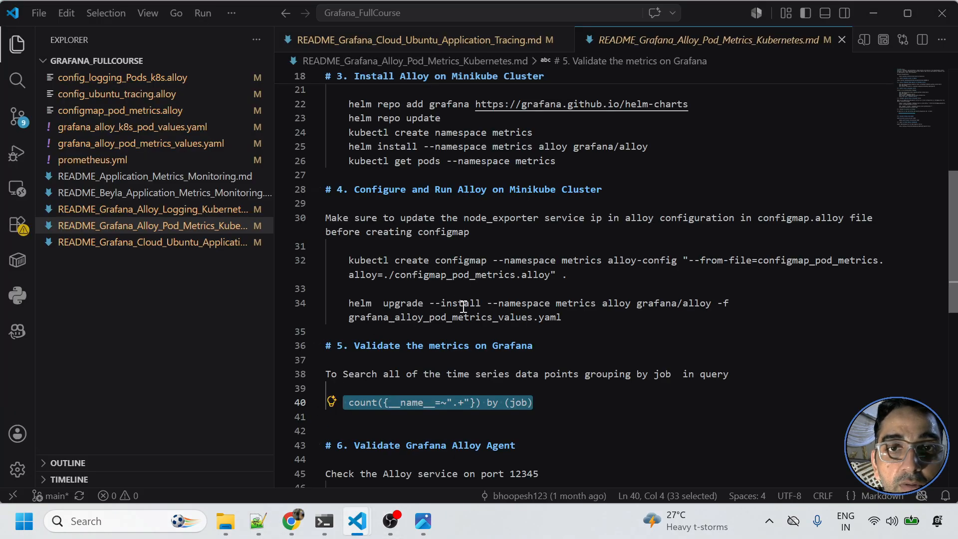
scroll(464, 306, "up", 4)
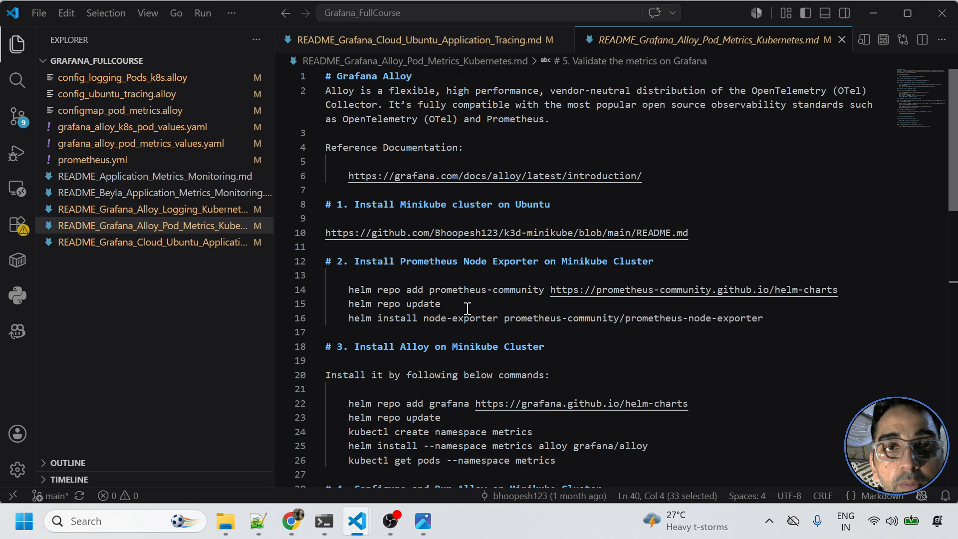
left_click(202, 243)
left_click_drag(274, 111, 152, 110)
- Select the git clone command on line 12 of the tracing README
scroll(377, 255, "up", 7)
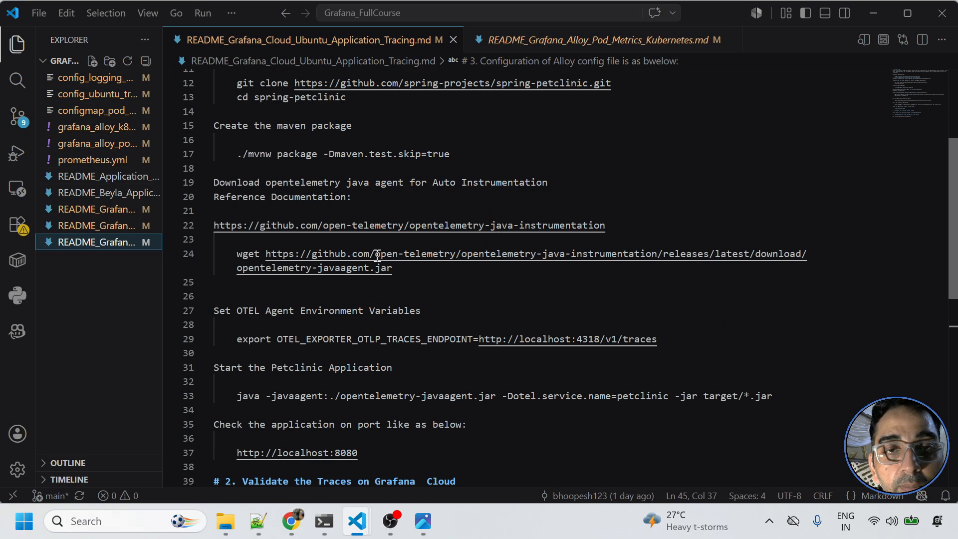
triple_click(264, 196)
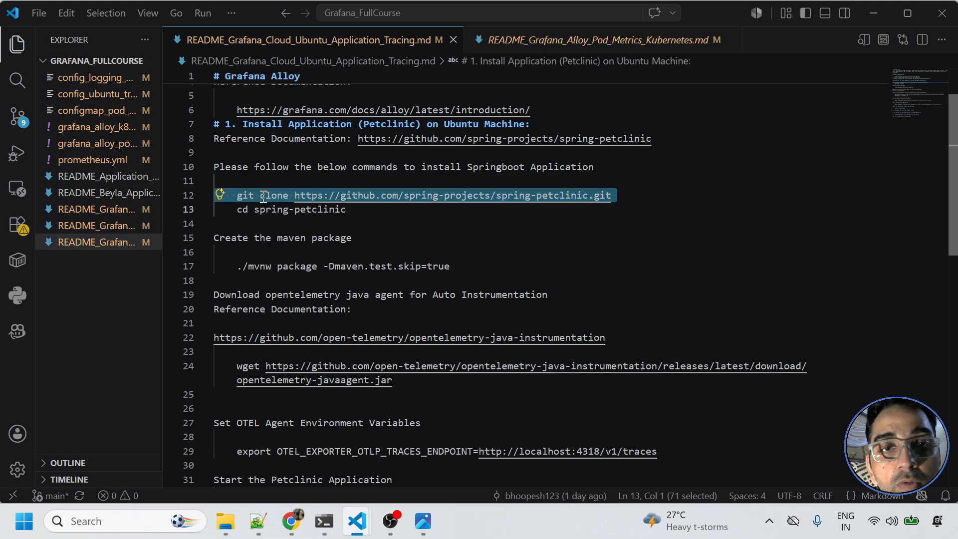
left_click(325, 521)
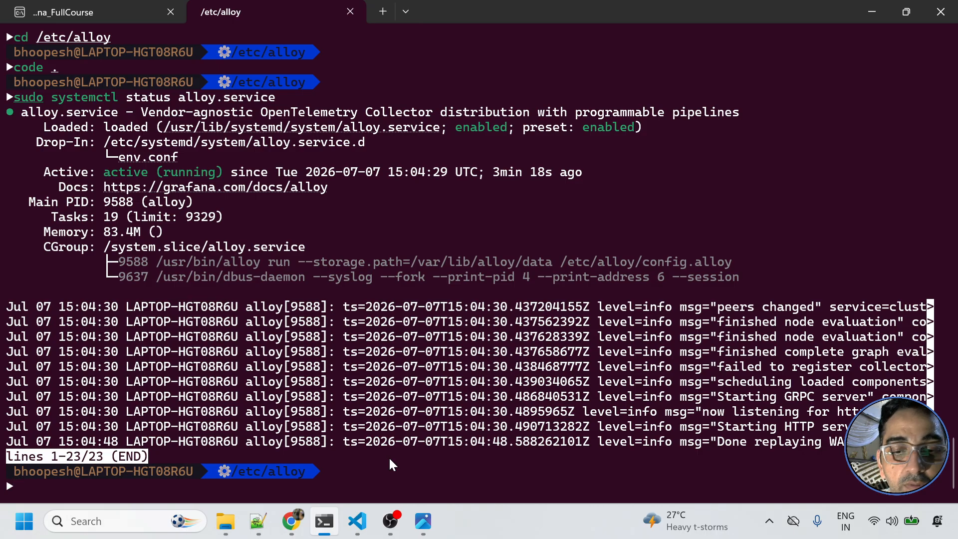
- Move into the spring-petclinic project folder under /mnt using Tab completion
type("mnt")
key("Return")
type("cd ")
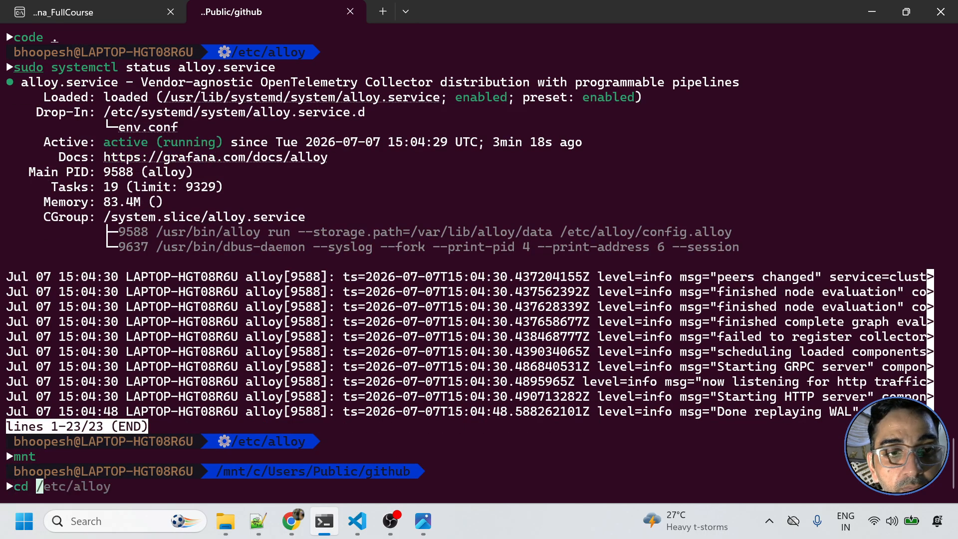
type("sp")
key("Tab")
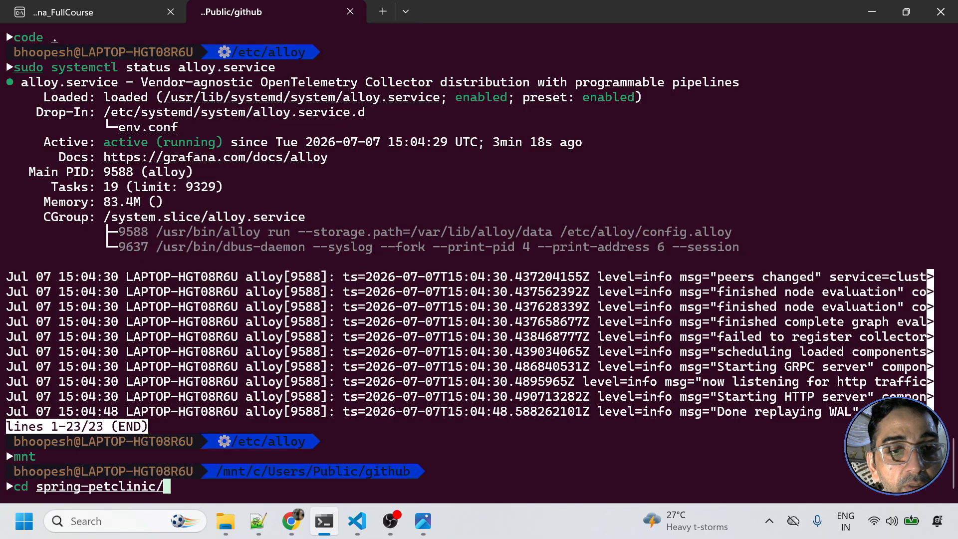
key("Return")
- Copy ./mvnw package -Dmaven.test.skip=true from the README and run it in the terminal
key("alt+Tab")
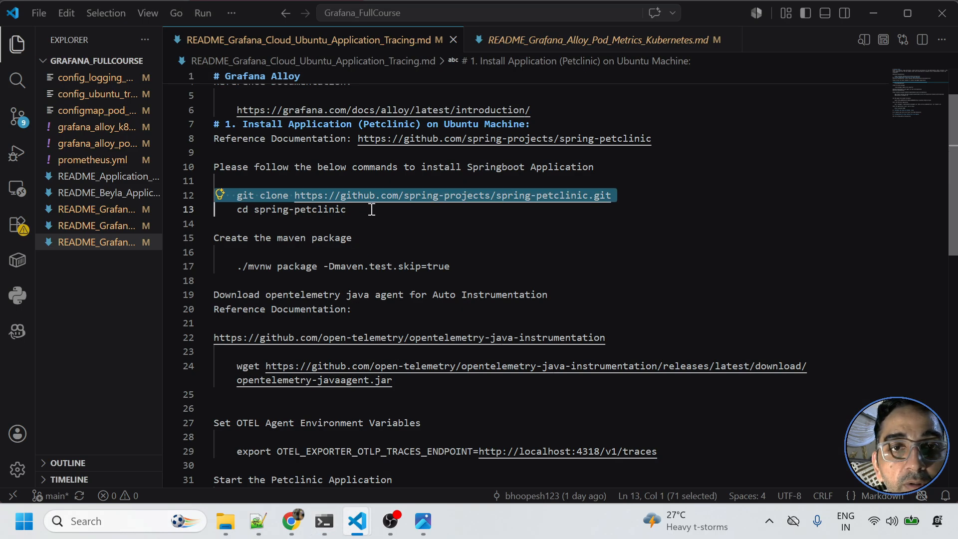
key("alt+Tab")
key("alt+Tab")
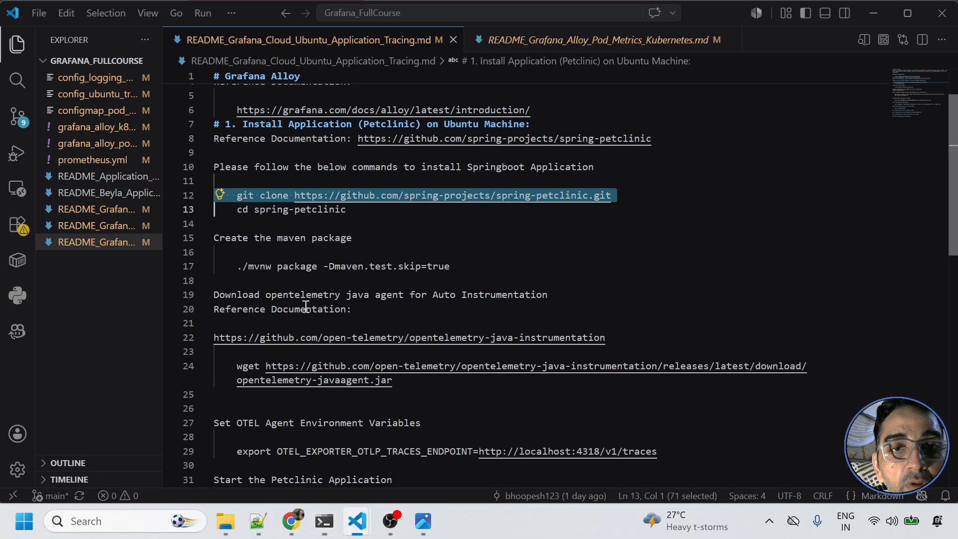
left_click_drag(237, 266, 456, 271)
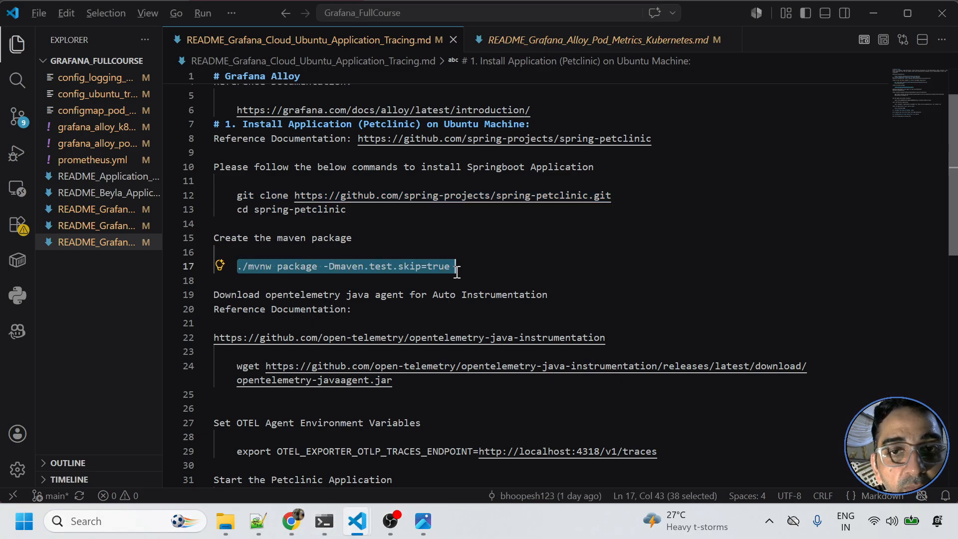
key("alt+Tab")
type("./mvnw package -Dmaven.test.skip=true")
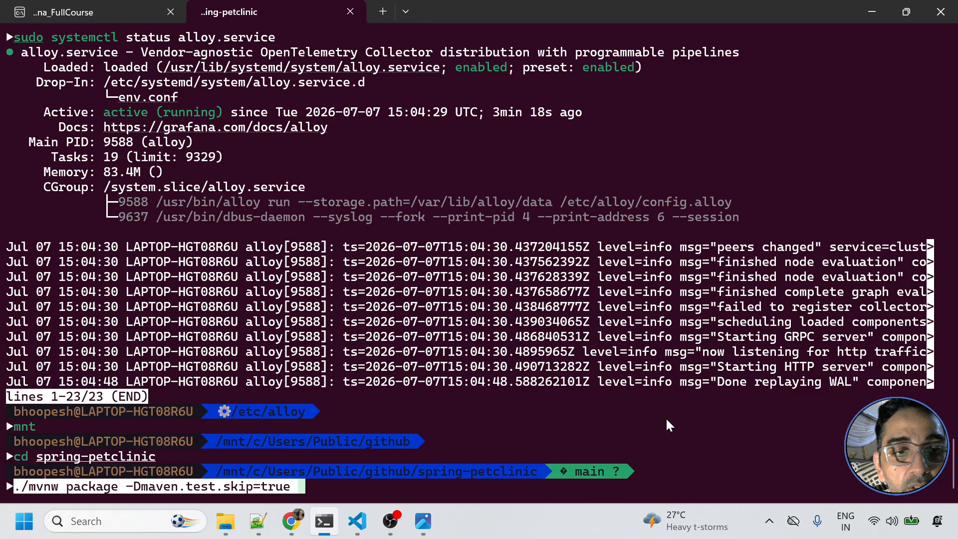
key("Return")
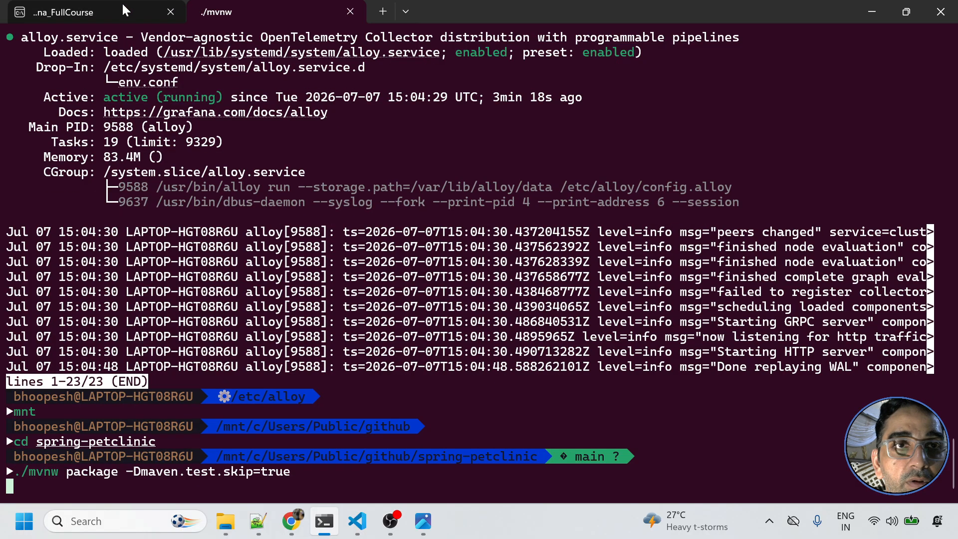
left_click(182, 14)
- Close the idle terminal tab and review the README's wget command for the Java agent
left_click(175, 9)
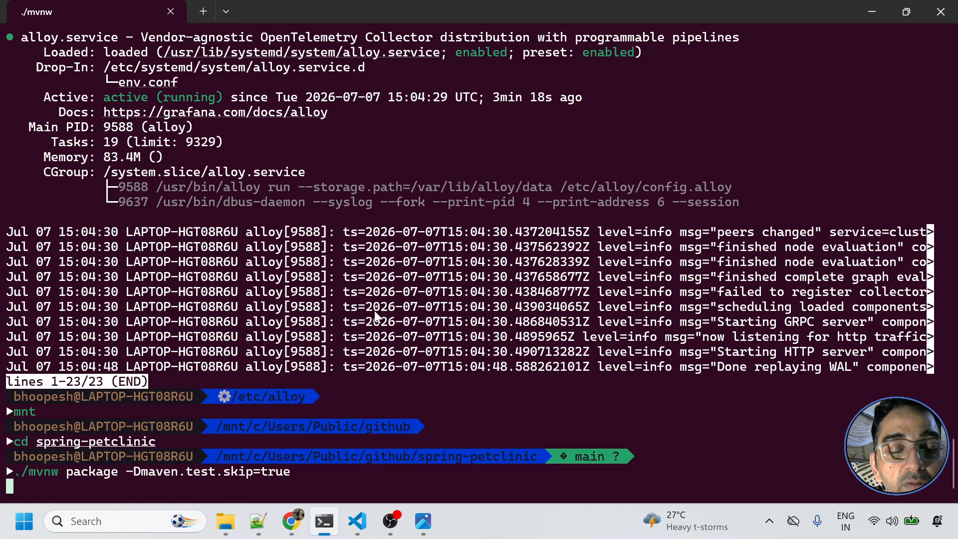
key("alt+Tab")
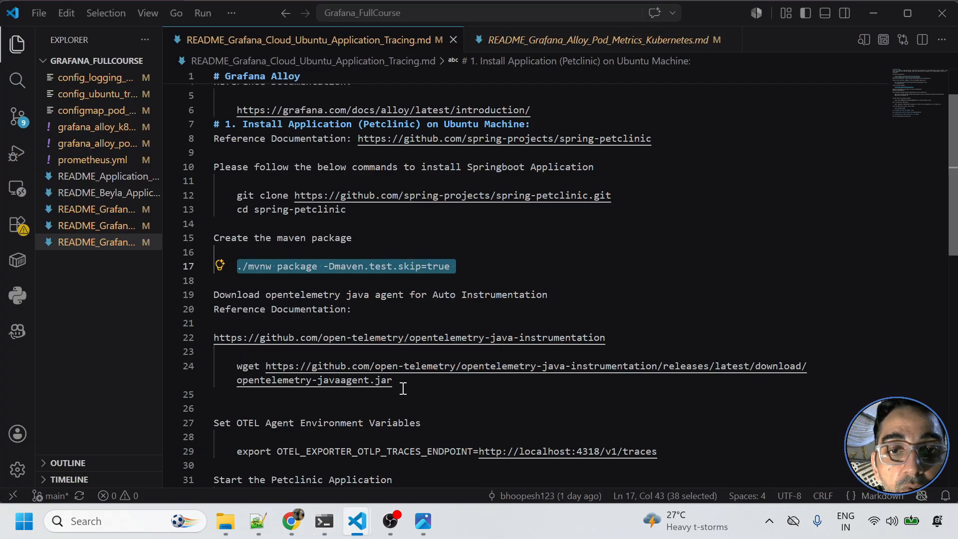
left_click_drag(392, 381, 237, 369)
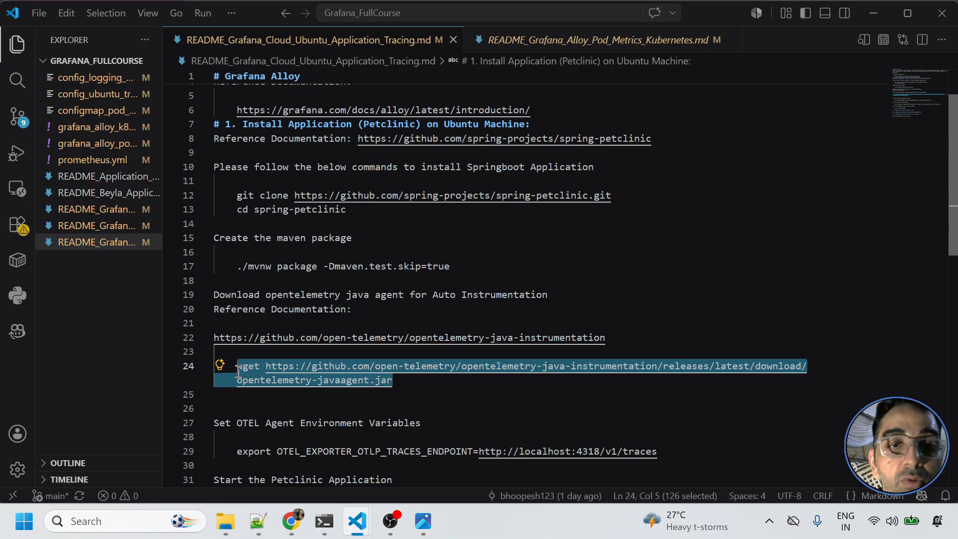
key("alt+Tab")
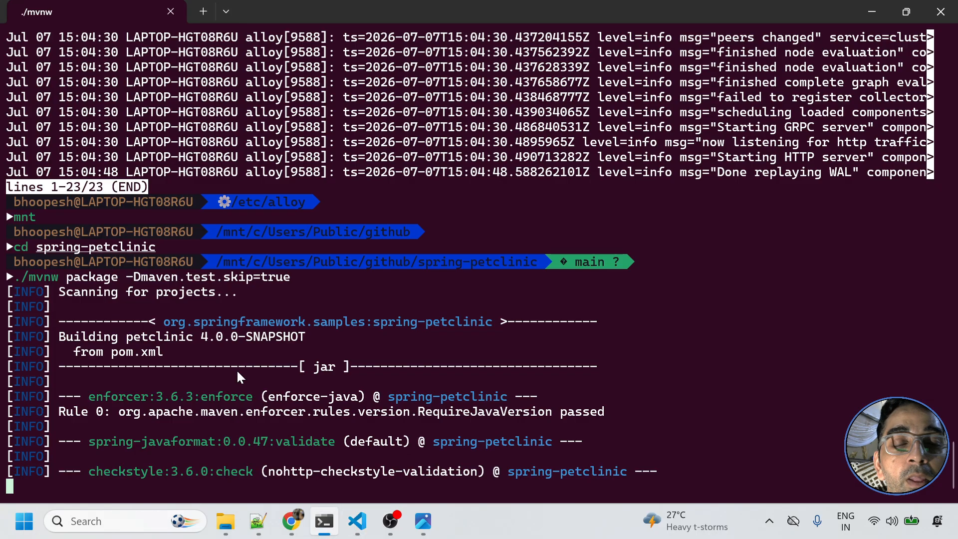
key("alt+Tab")
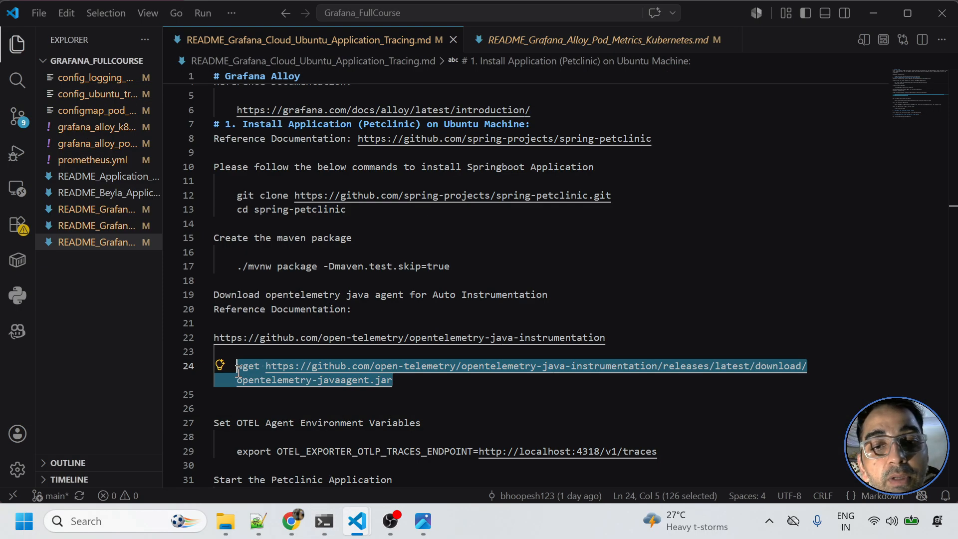
- Review the README's OTEL_EXPORTER_OTLP_TRACES_ENDPOINT export pointing at localhost:4318
scroll(238, 370, "down", 3)
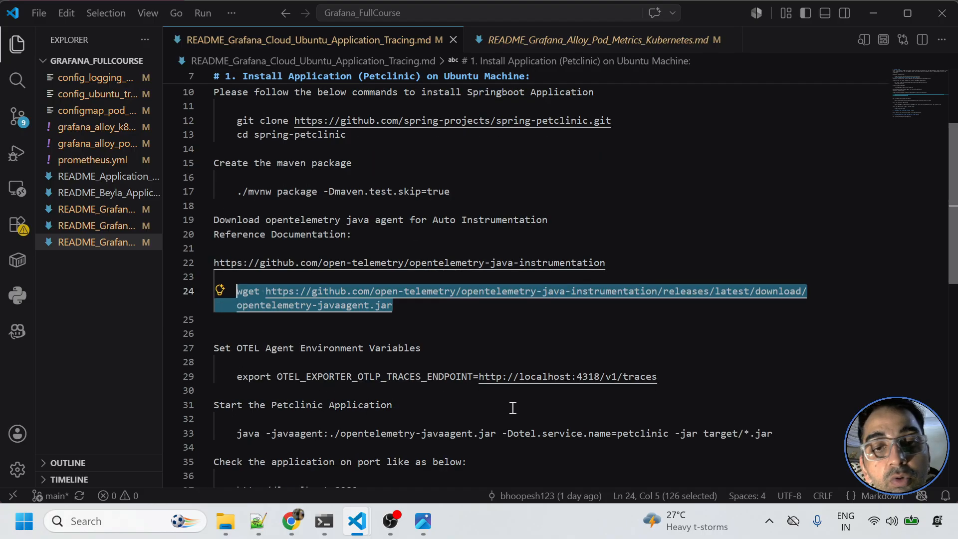
left_click(666, 378)
left_click_drag(630, 379, 236, 383)
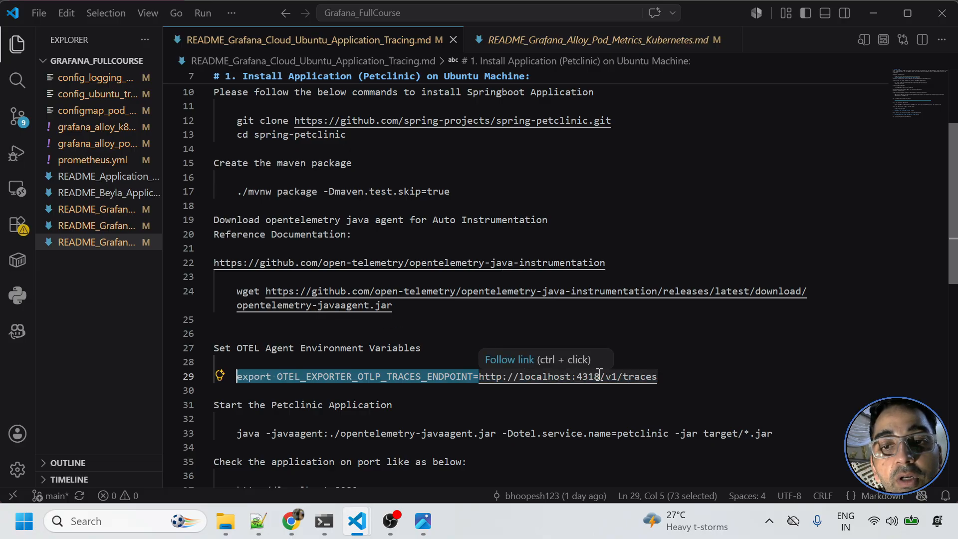
left_click(664, 377)
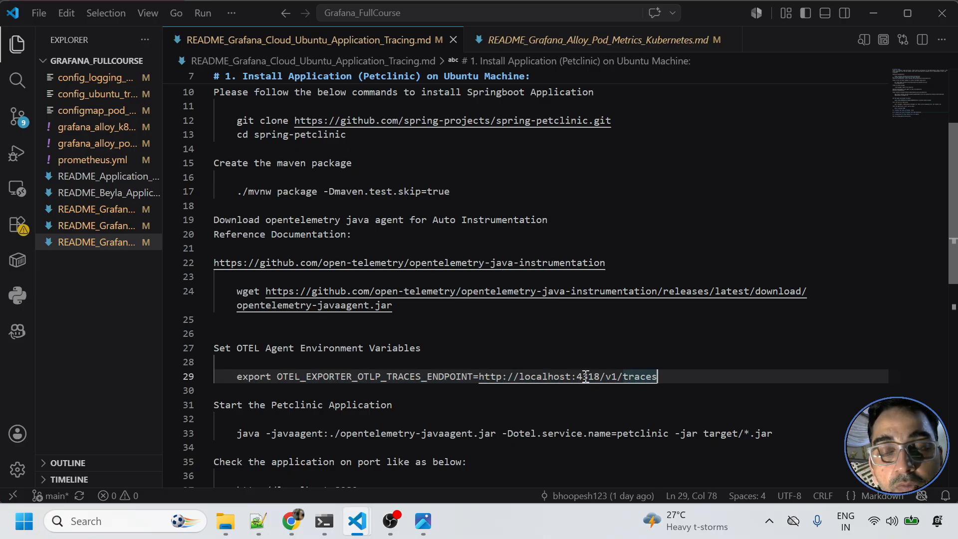
mouse_move(357, 520)
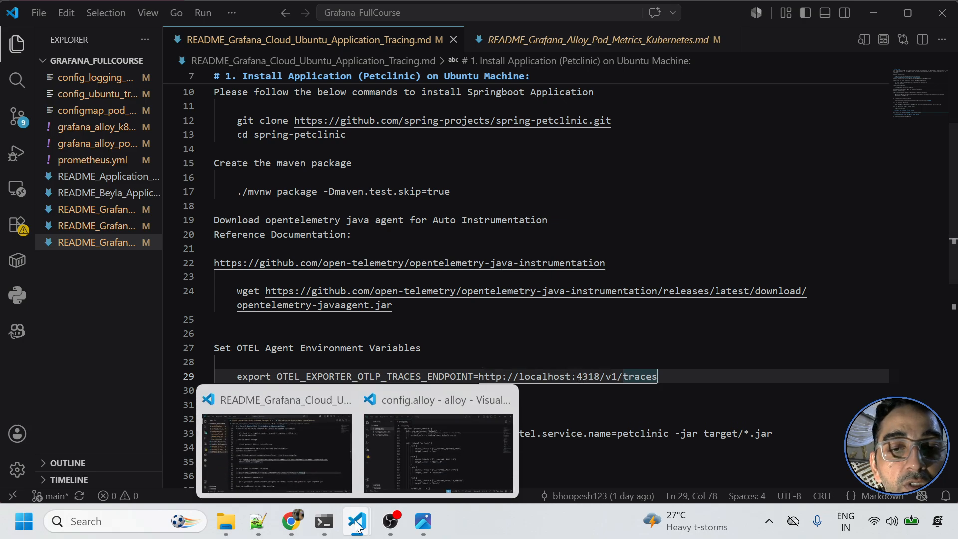
left_click(388, 454)
scroll(433, 340, "up", 20)
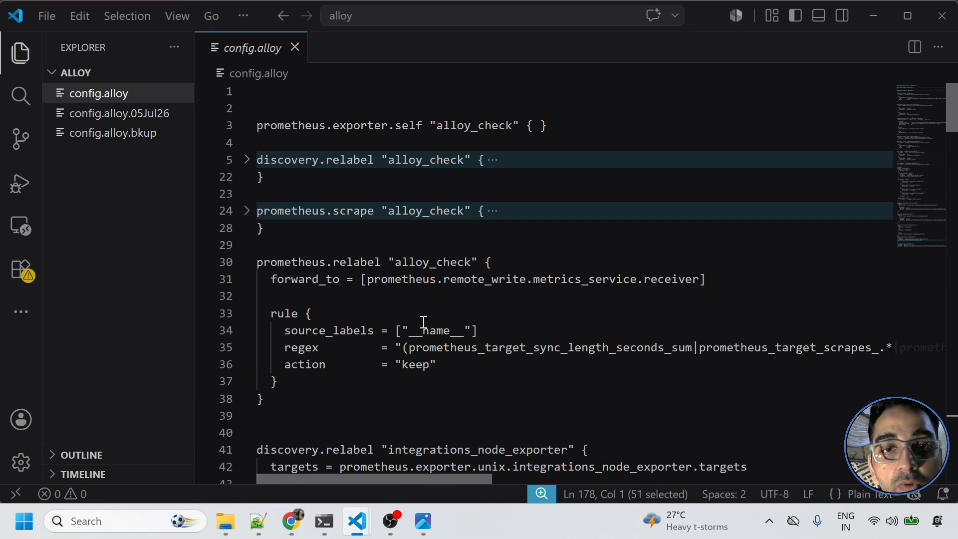
- Locate the otelcol.receiver.otlp HTTP port 4318 in config.alloy
scroll(433, 345, "down", 20)
scroll(432, 345, "down", 20)
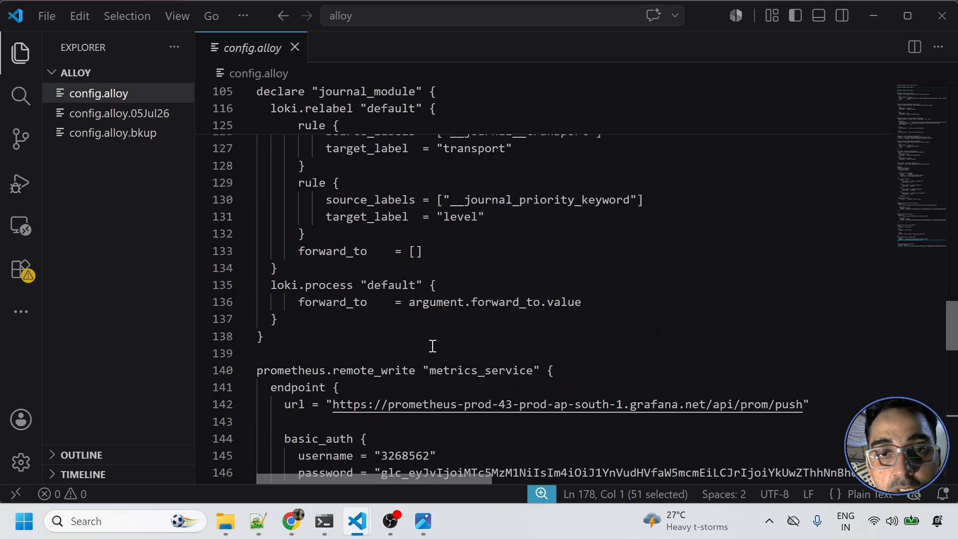
scroll(432, 345, "up", 2)
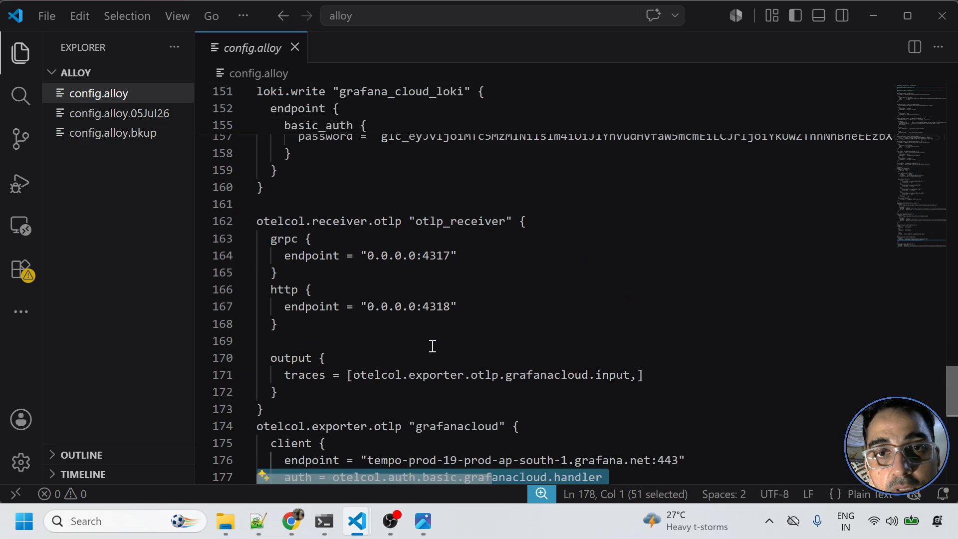
double_click(433, 309)
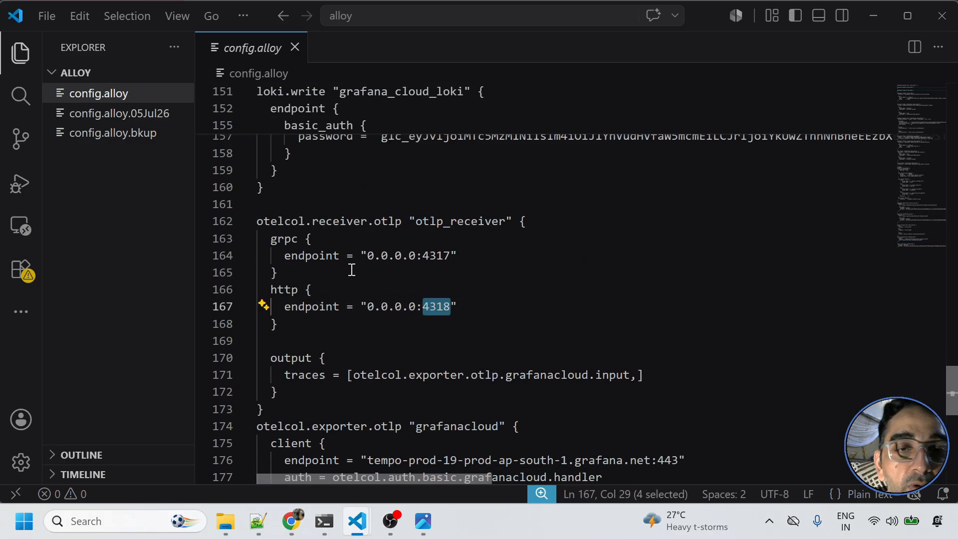
- Check the Maven build progress and revisit the README's wget command on line 24
key("alt+Tab")
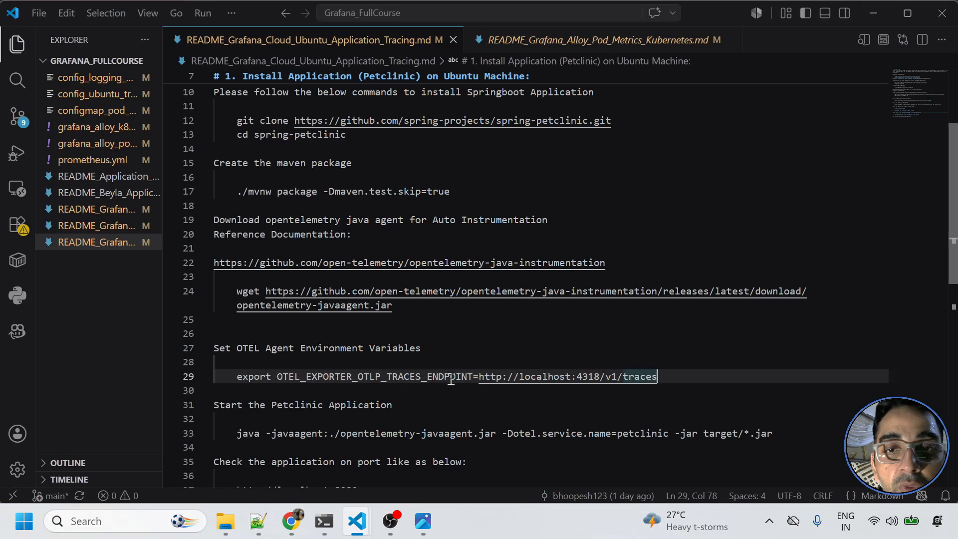
left_click(321, 514)
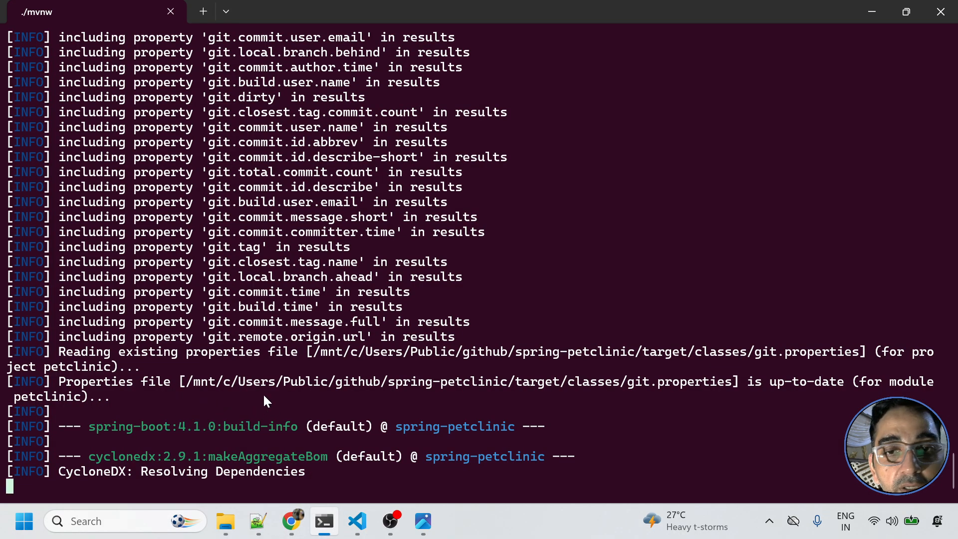
key("alt+Tab")
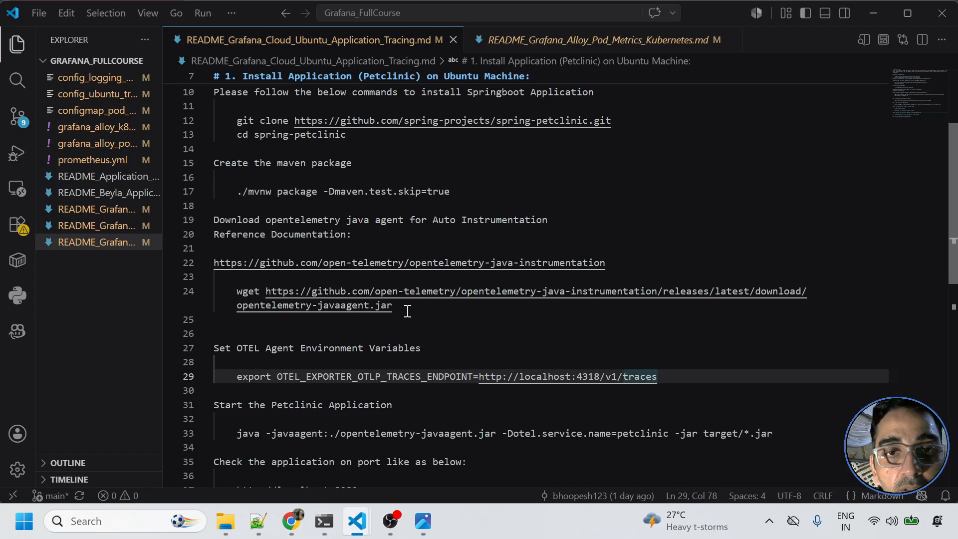
left_click_drag(395, 305, 231, 292)
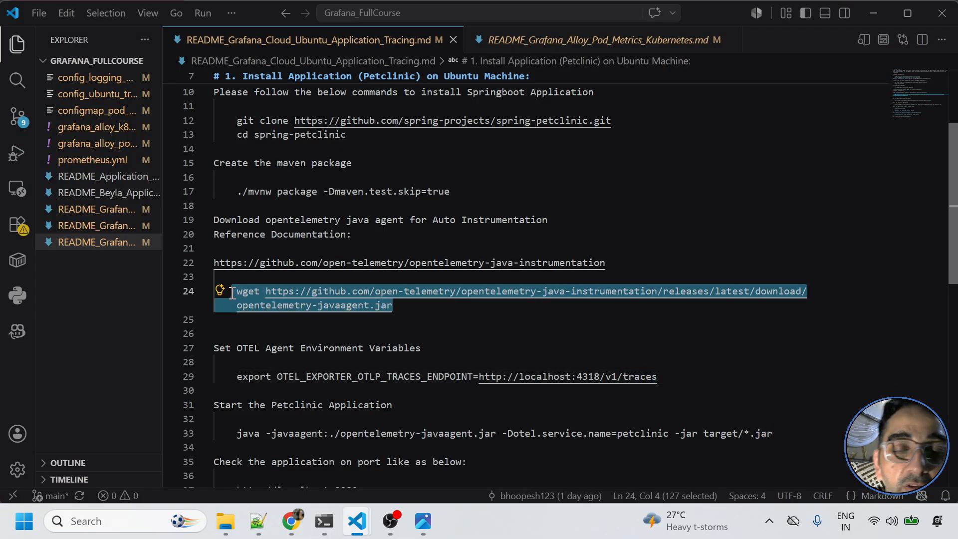
left_click(368, 389)
- Review the README's java start command and the agent jar file name on line 33
scroll(368, 389, "down", 1)
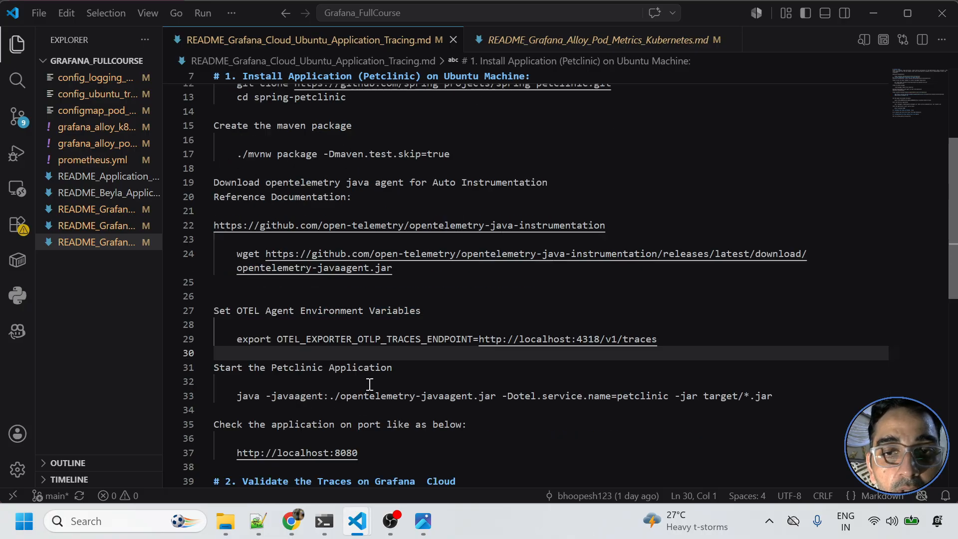
left_click_drag(774, 396, 339, 386)
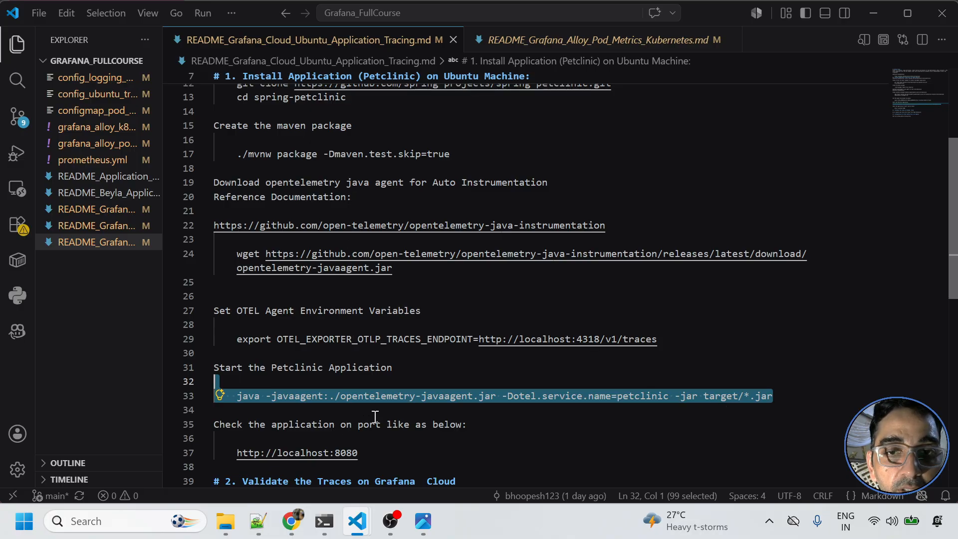
left_click(483, 394)
left_click_drag(341, 396, 498, 398)
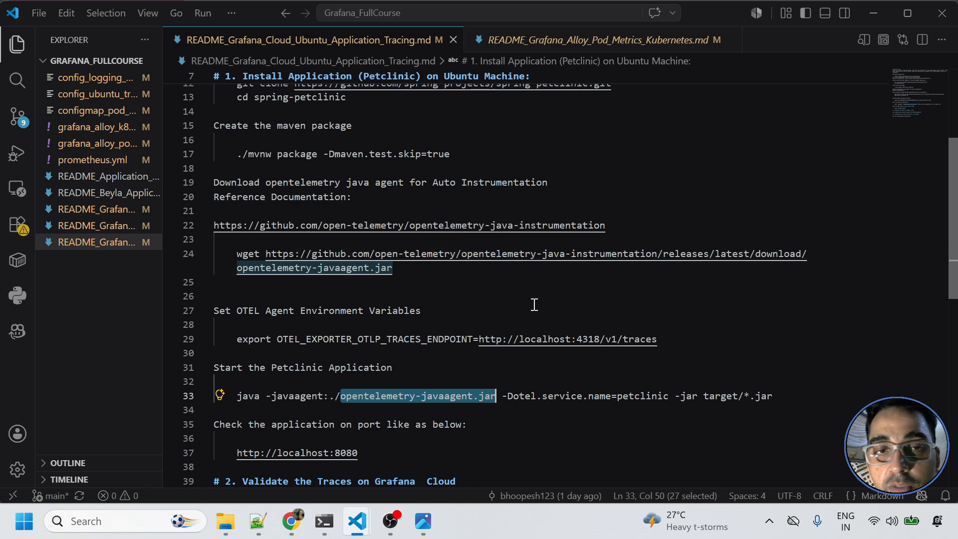
key("alt+Tab")
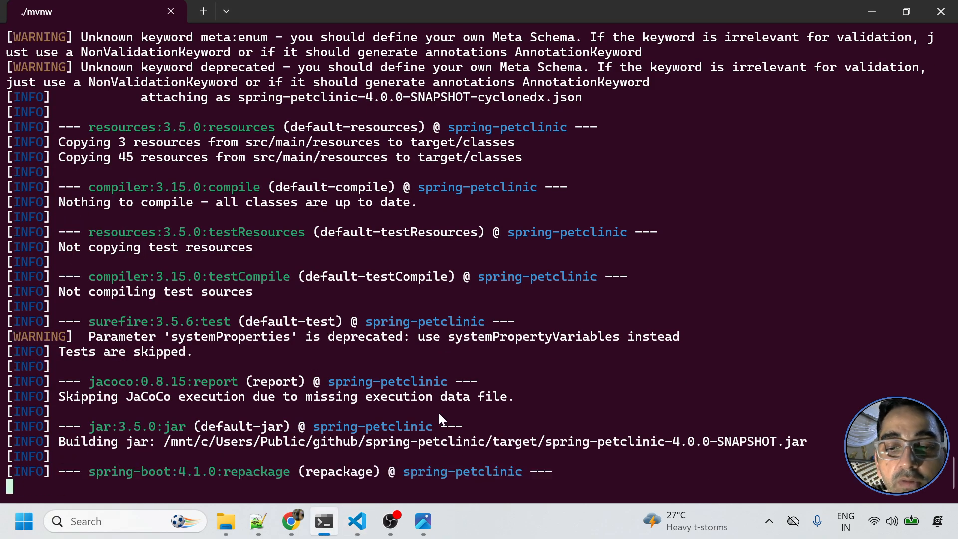
key("alt+Tab")
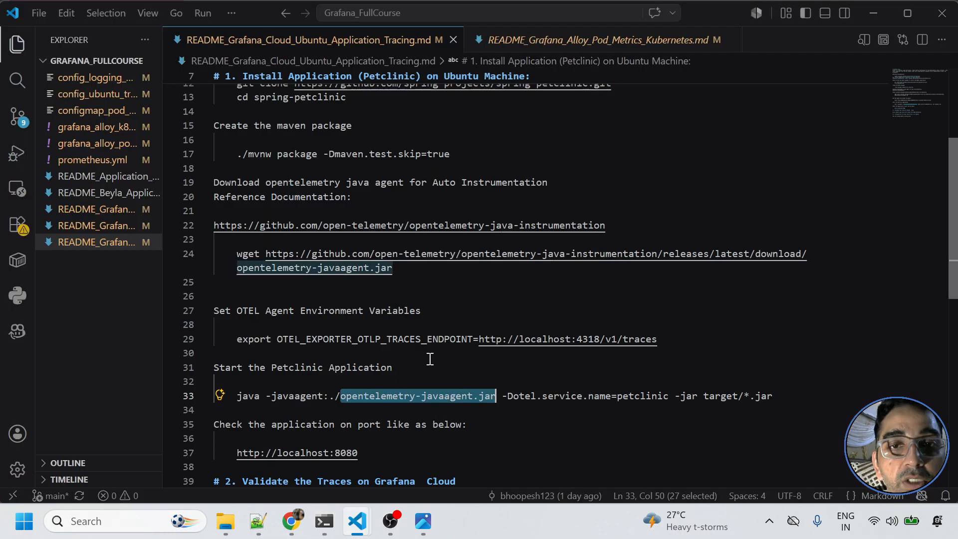
- List the spring-petclinic folder contents with ls -ltr
key("alt+Tab")
type("ls -ltr")
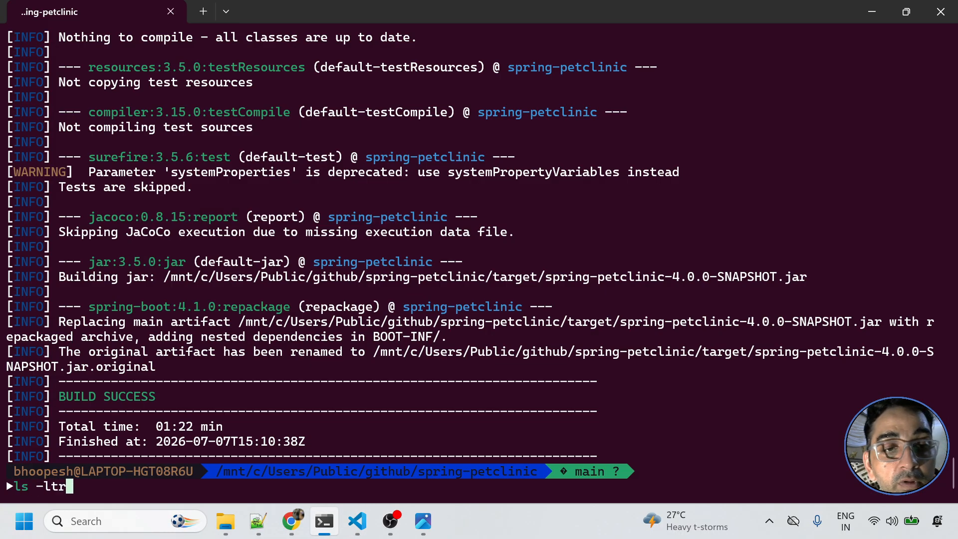
key("Return")
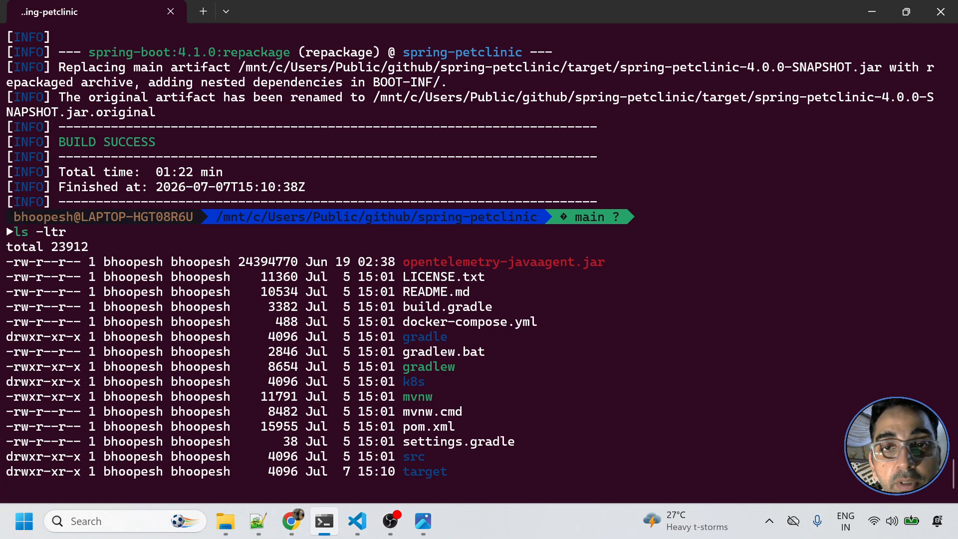
key("alt+Tab")
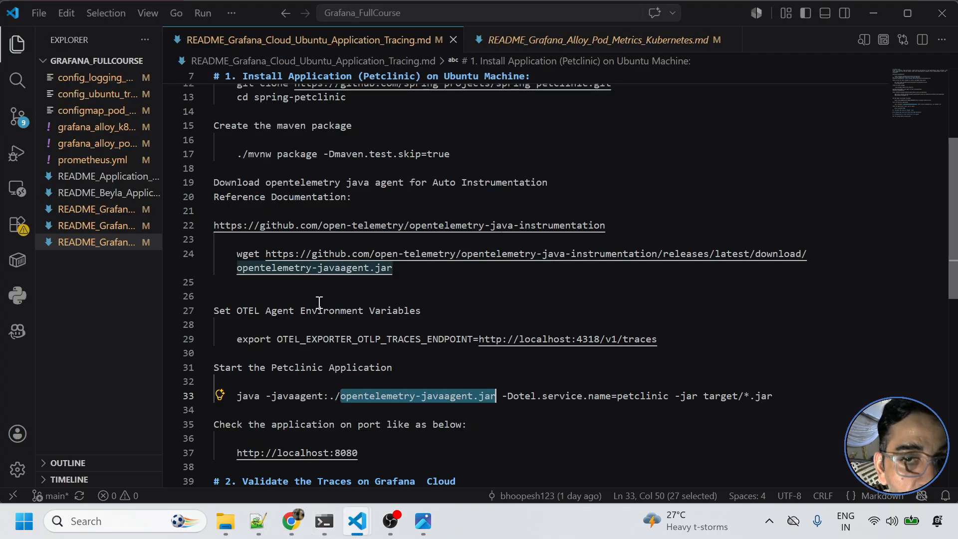
triple_click(374, 342)
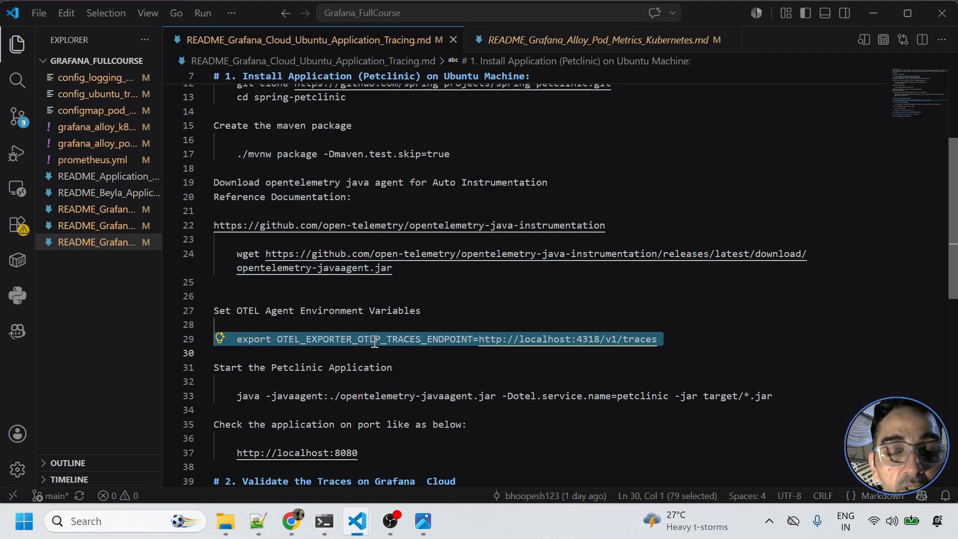
key("ctrl+c")
key("alt+Tab")
key("ctrl+v")
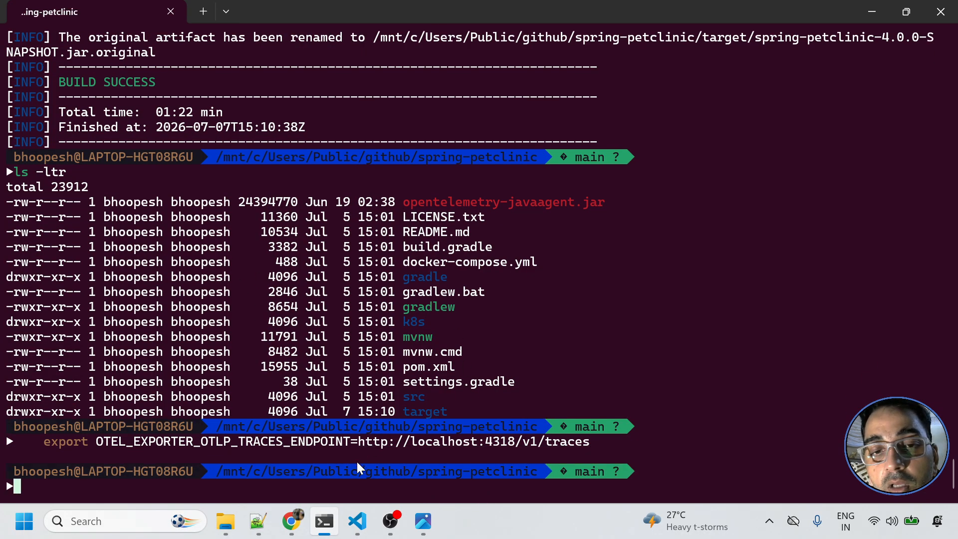
- Paste the README's line-33 java command to start PetClinic with the OpenTelemetry agent as petclinic
key("alt+Tab")
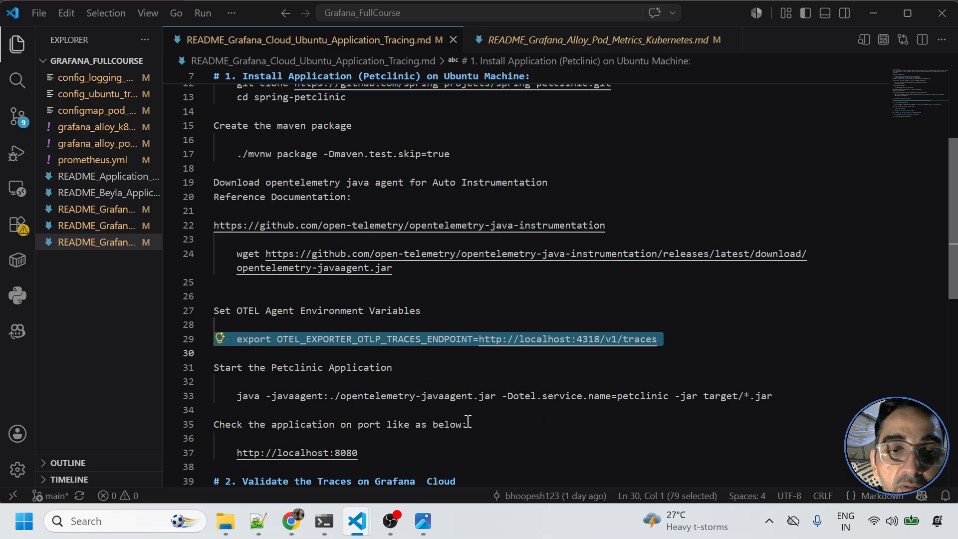
triple_click(319, 395)
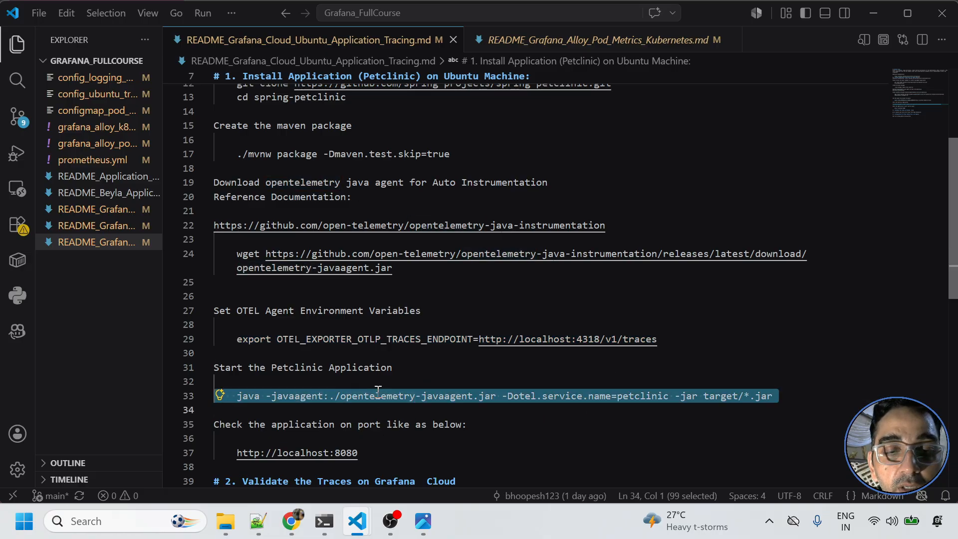
key("ctrl+c")
key("alt+Tab")
key("ctrl+v")
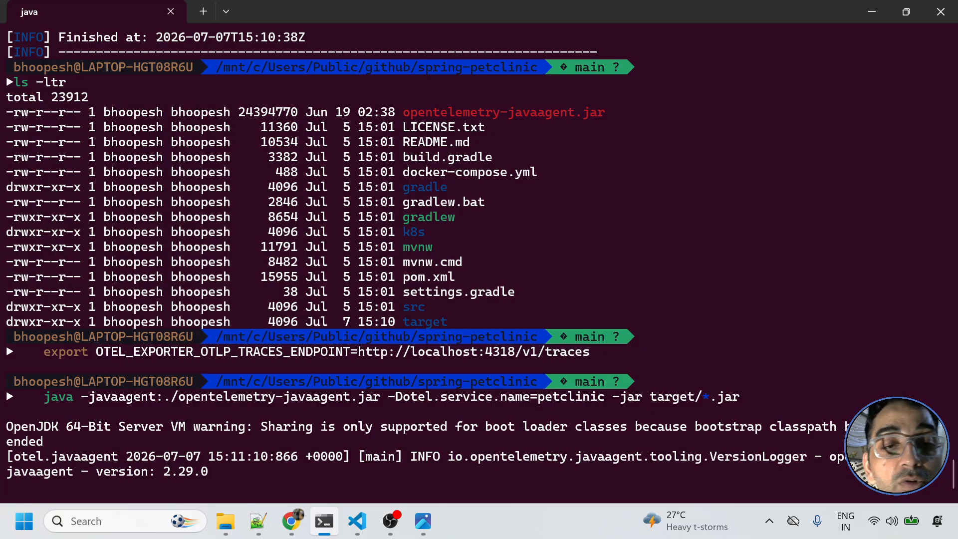
- In a new Ubuntu tab, page through journalctl -u alloy.service logs, then return to PetClinic's tab
left_click(228, 11)
left_click(253, 110)
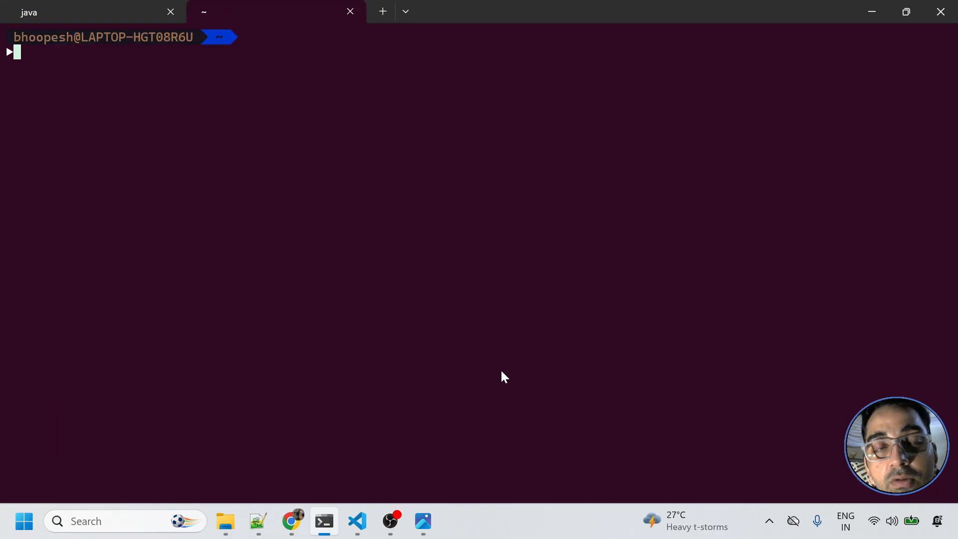
type("journalctl -u alloy.service")
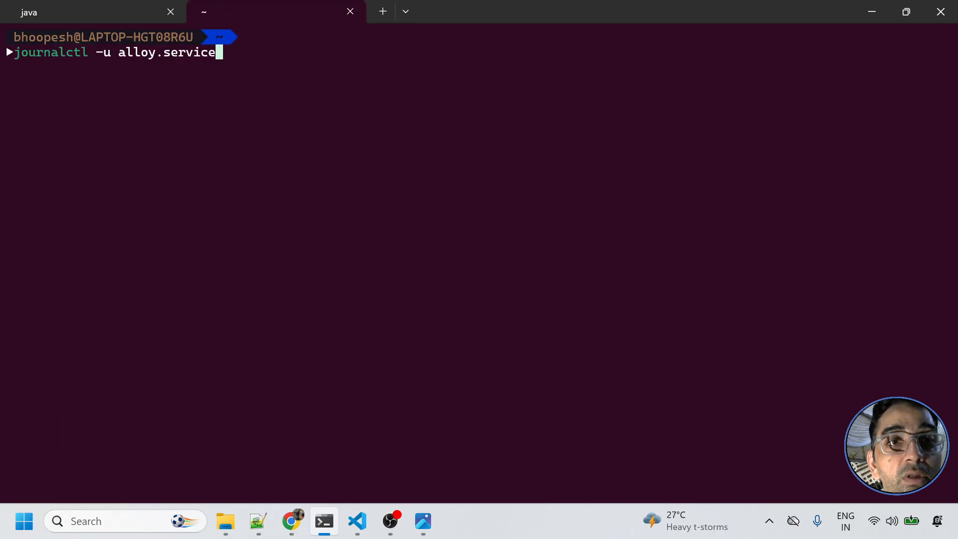
key("Return")
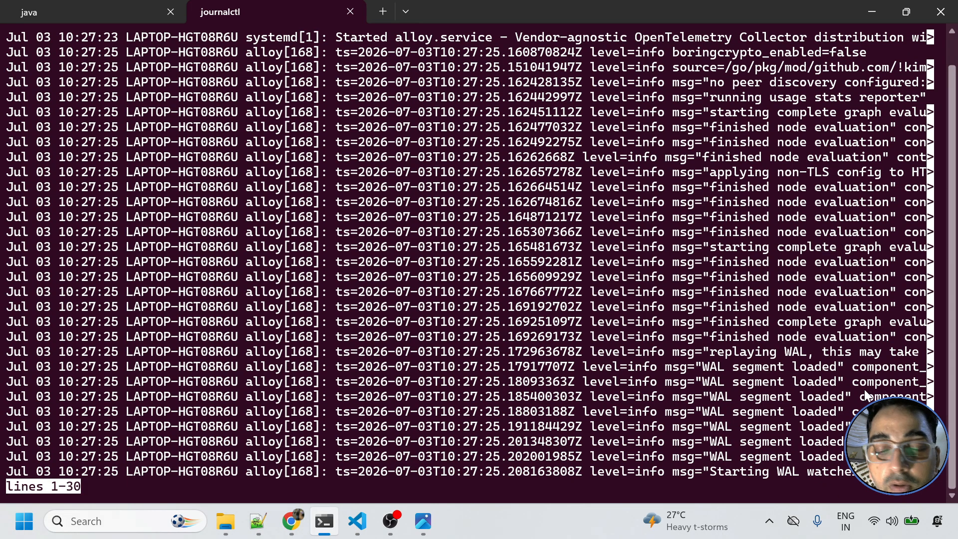
key("Down")
key("Down")
key("Down")
key("Down")
key("Down")
key("Down")
key("Down")
key("Down")
key("Down")
key("Down")
key("Down")
key("Down")
key("Down")
key("Down")
key("Down")
key("Down")
key("Down")
key("Down")
key("Down")
key("Down")
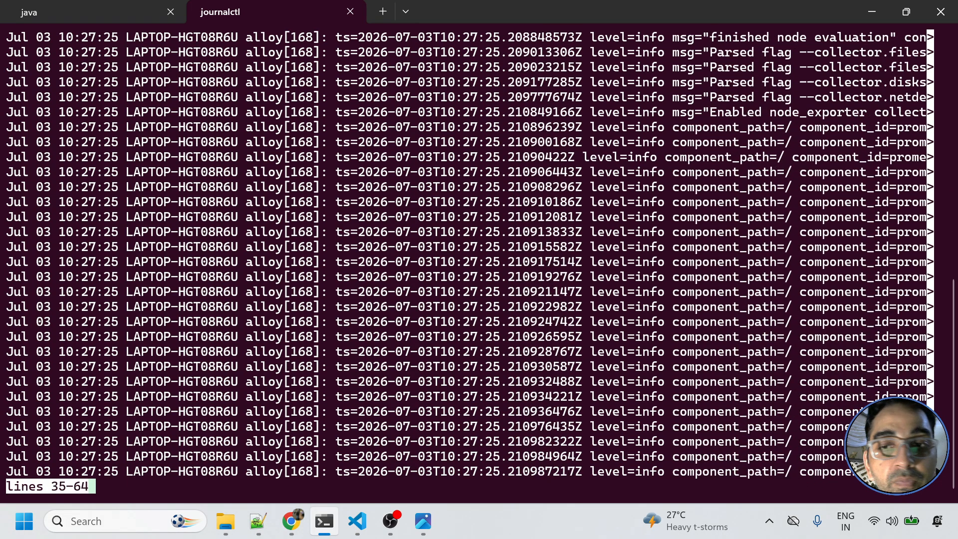
key("Down")
key("Down")
key("Down")
key("Down")
key("Down")
key("Down")
key("Down")
key("Down")
key("Down")
key("Down")
key("Down")
key("Down")
key("Down")
key("Down")
key("Down")
key("Down")
key("Down")
key("Down")
key("Down")
key("Down")
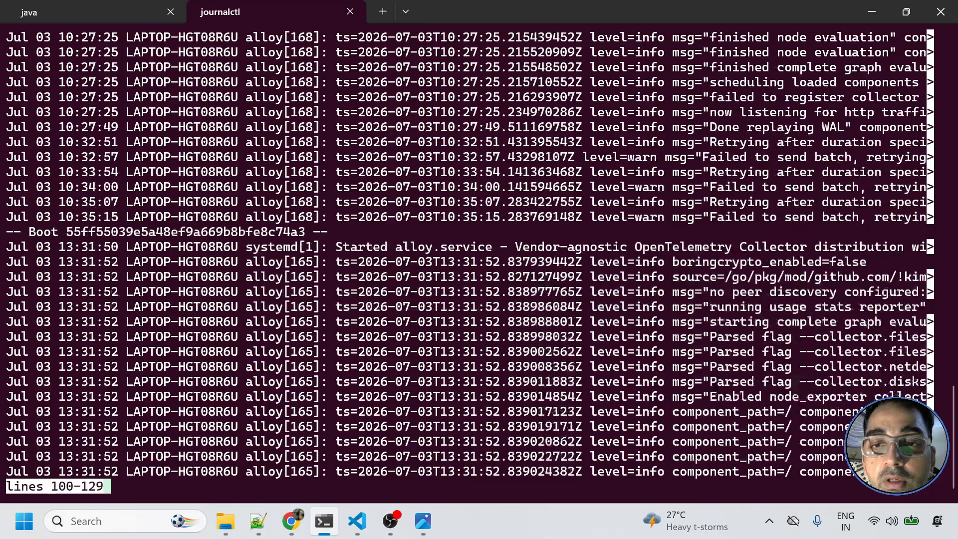
key("Down")
key("Down")
key("Down")
key("Down")
key("Down")
key("Down")
key("Down")
key("Down")
key("Down")
key("Down")
key("Down")
key("Down")
key("Down")
key("Down")
key("Down")
key("Down")
key("Down")
key("Down")
key("Down")
key("Down")
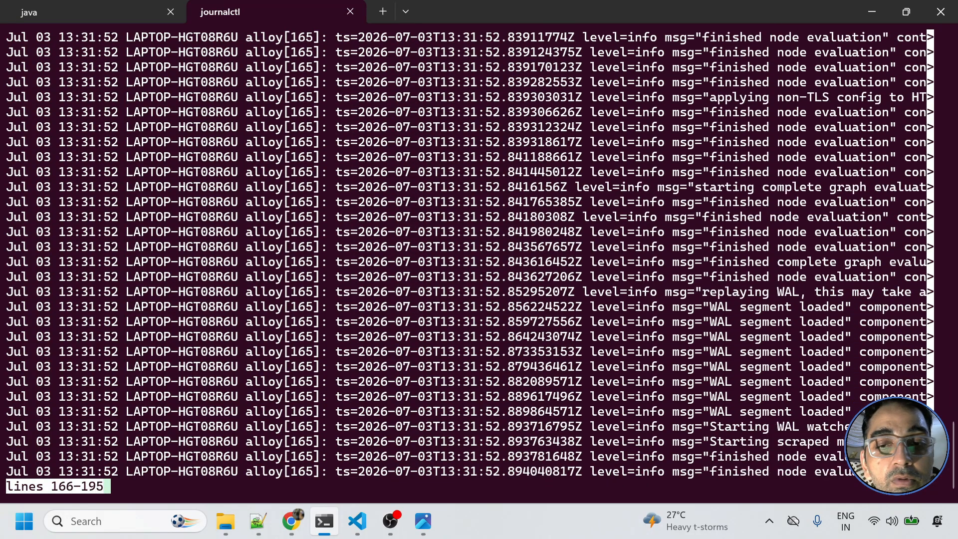
key("Down")
key("Down")
key("Down")
key("Down")
key("Down")
key("Down")
key("Down")
key("Down")
key("Down")
key("Down")
key("Down")
key("Down")
key("Down")
key("Down")
key("Down")
key("Down")
key("Down")
key("Down")
key("Down")
key("Down")
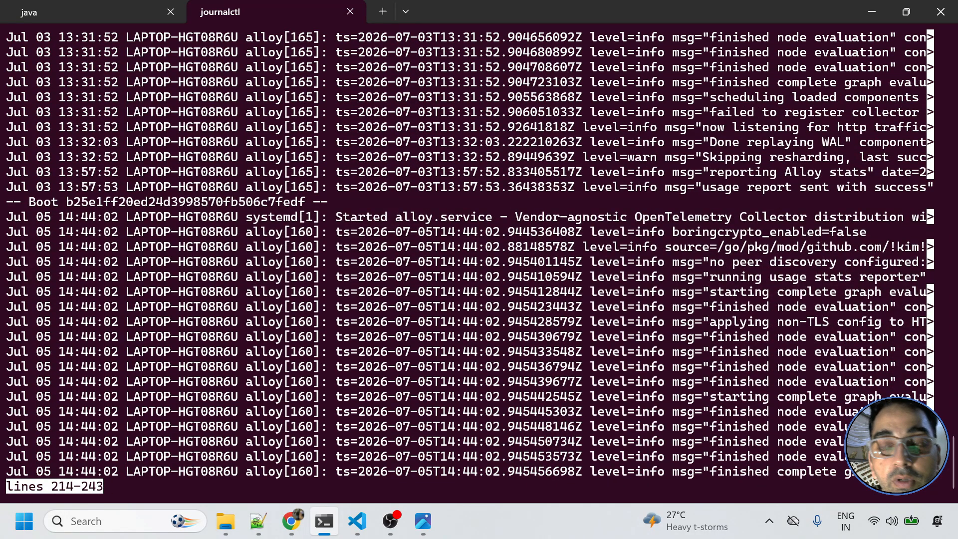
key("q")
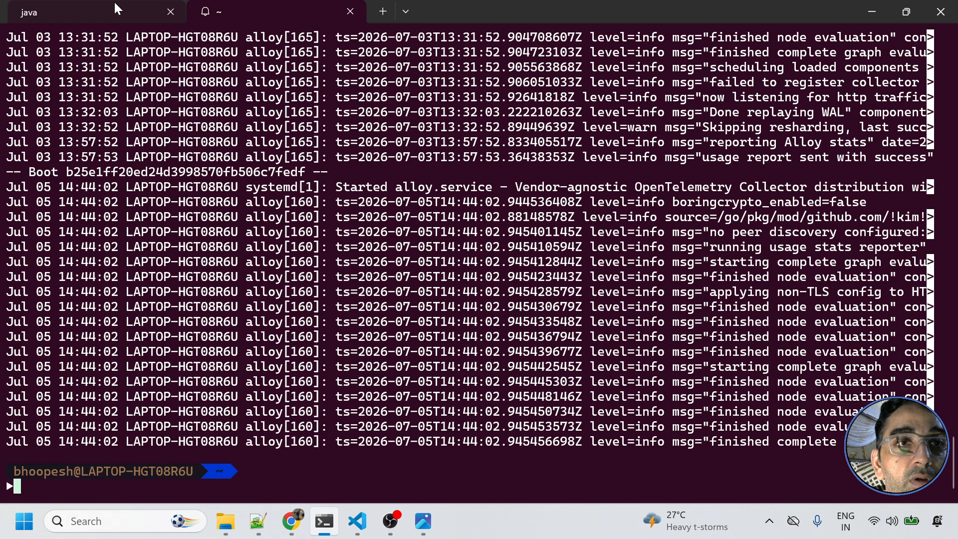
left_click(131, 8)
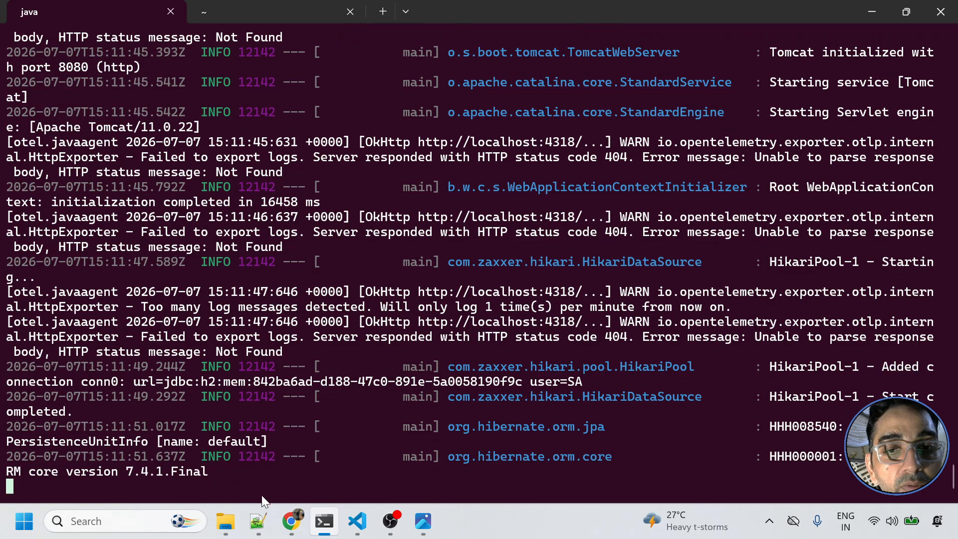
- Load the PetClinic app at localhost:8080 in a new browser tab
left_click(280, 466)
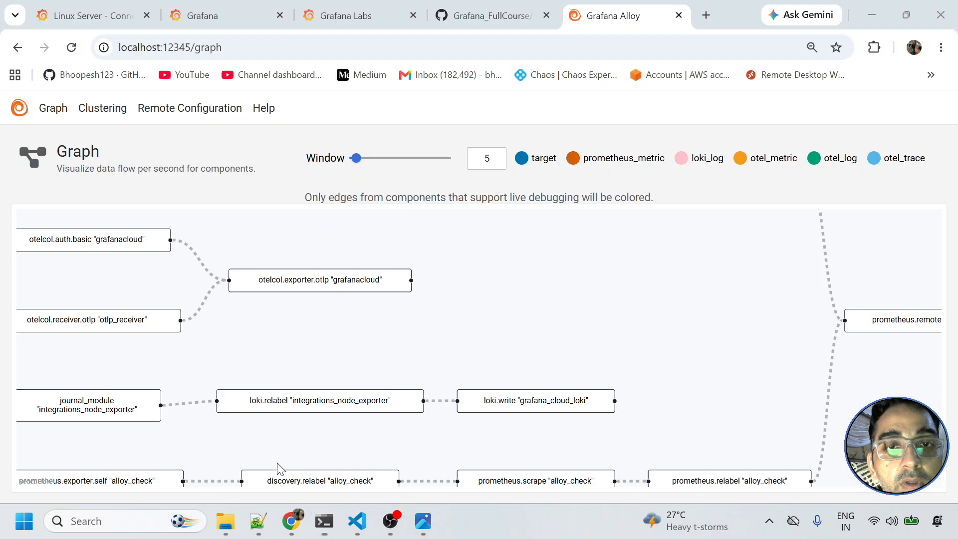
left_click(707, 15)
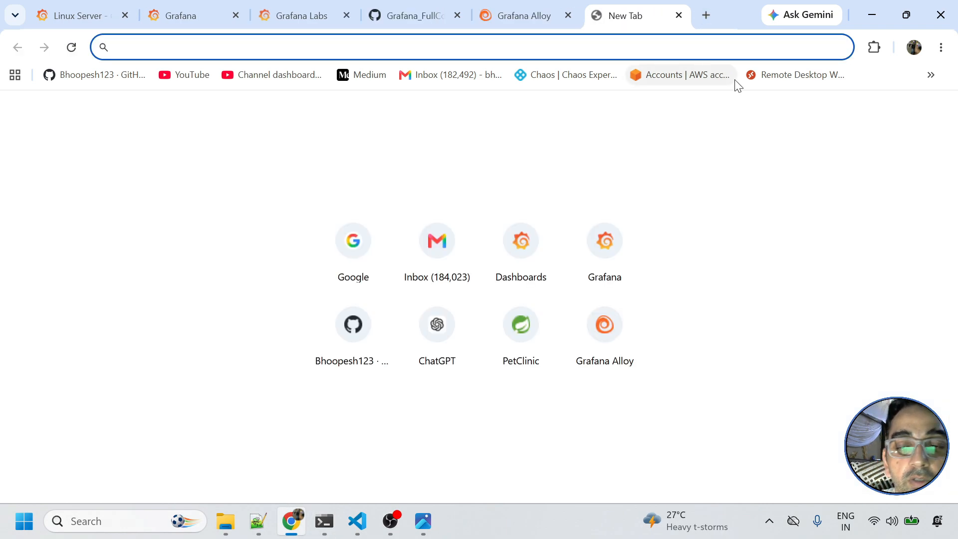
type("localhost:1234")
key("BackSpace")
key("BackSpace")
key("BackSpace")
key("BackSpace")
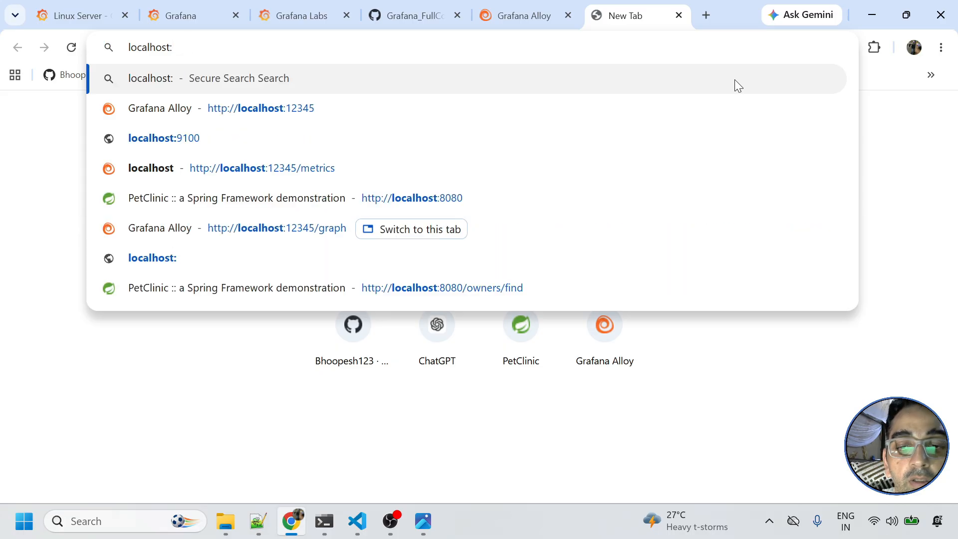
type("8080")
key("Return")
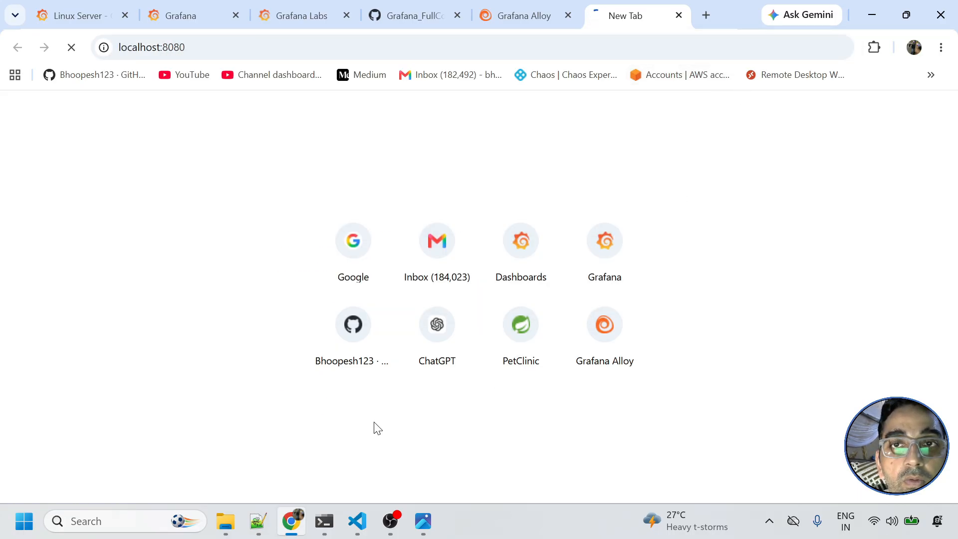
- Scroll through the PetClinic startup log in the terminal
left_click(323, 520)
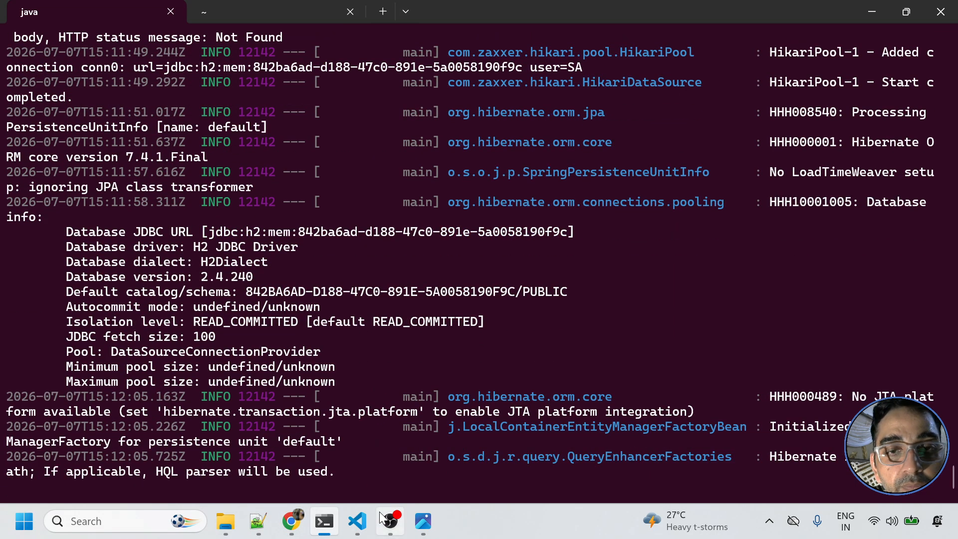
scroll(483, 336, "up", 20)
scroll(493, 349, "down", 5)
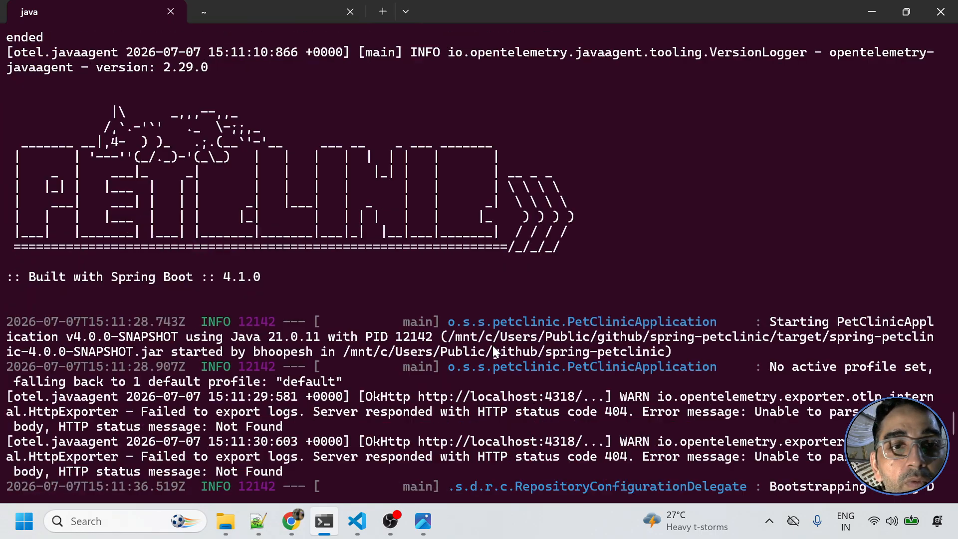
scroll(493, 345, "down", 4)
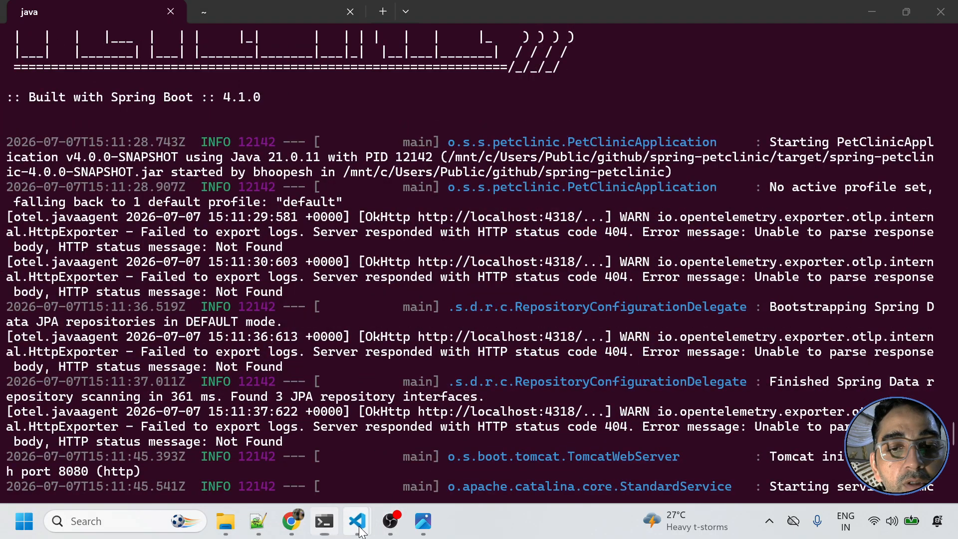
mouse_move(374, 514)
mouse_move(404, 464)
left_click(325, 450)
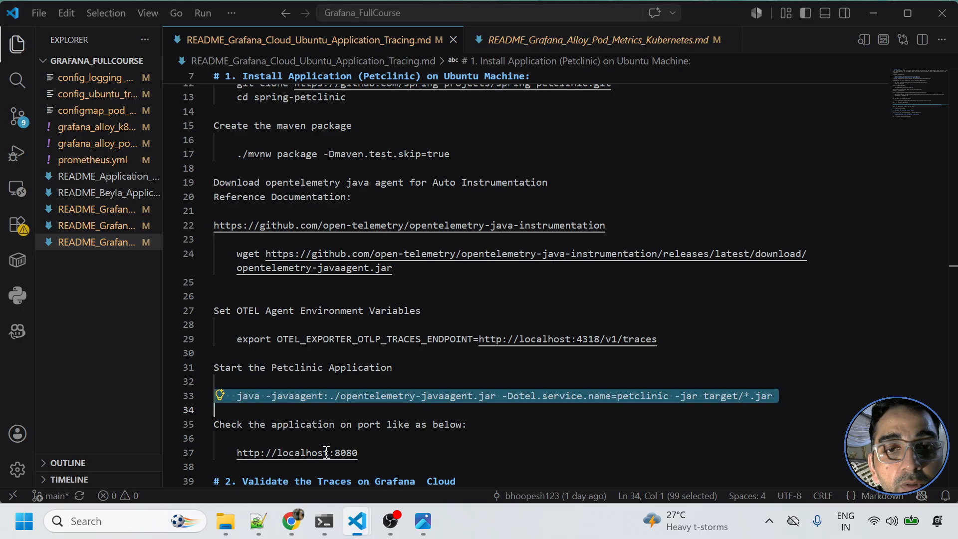
left_click_drag(358, 452, 241, 455)
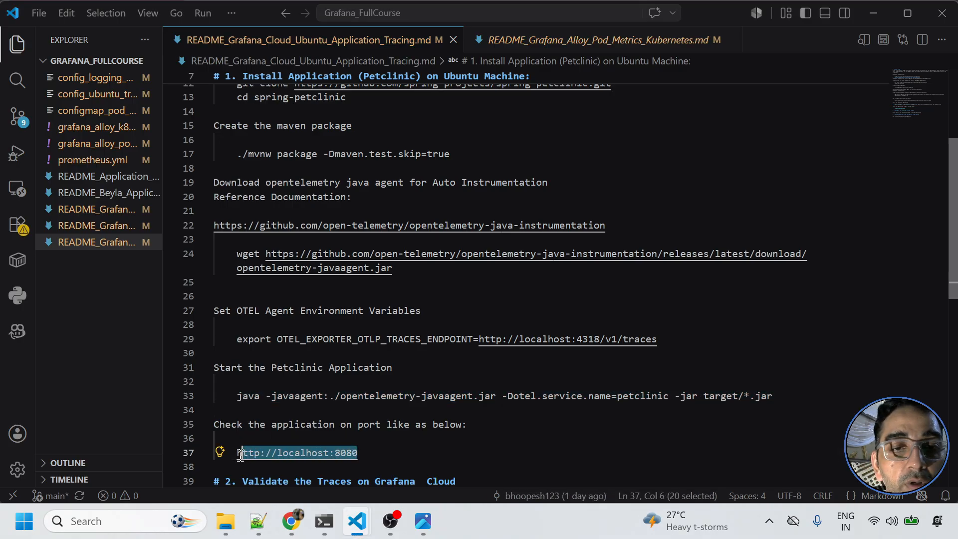
- Add and submit a new PetClinic owner using the autofilled owner details
left_click(292, 521)
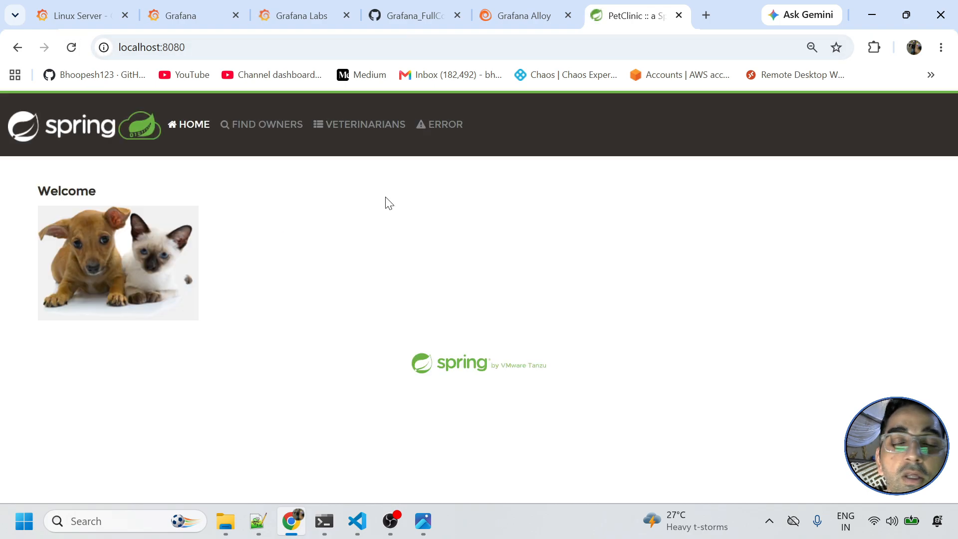
left_click(236, 130)
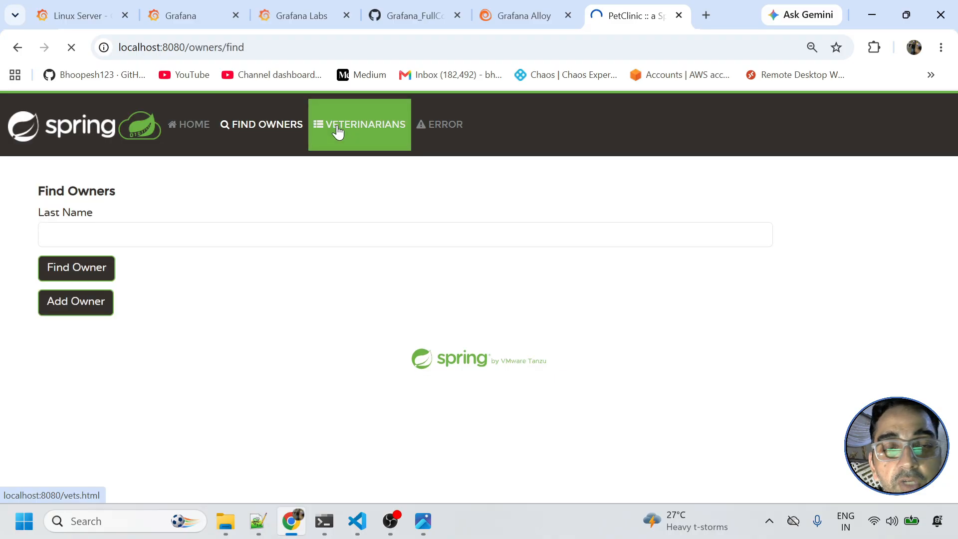
left_click(261, 125)
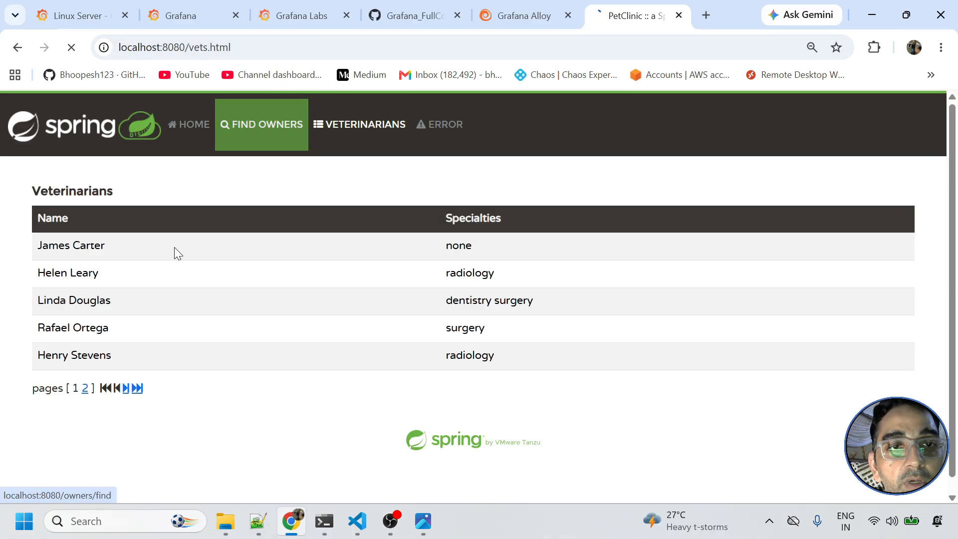
left_click(96, 297)
left_click(110, 238)
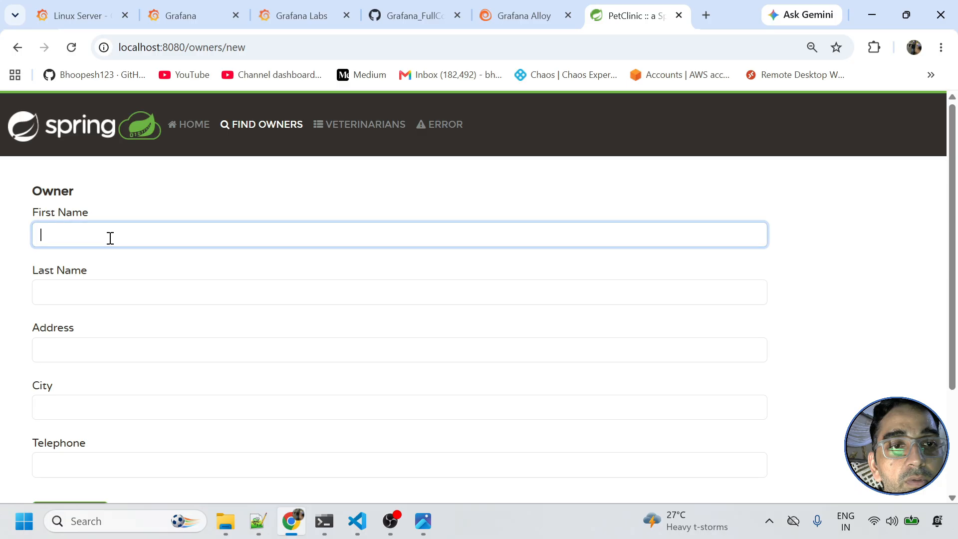
left_click(127, 264)
scroll(106, 345, "down", 3)
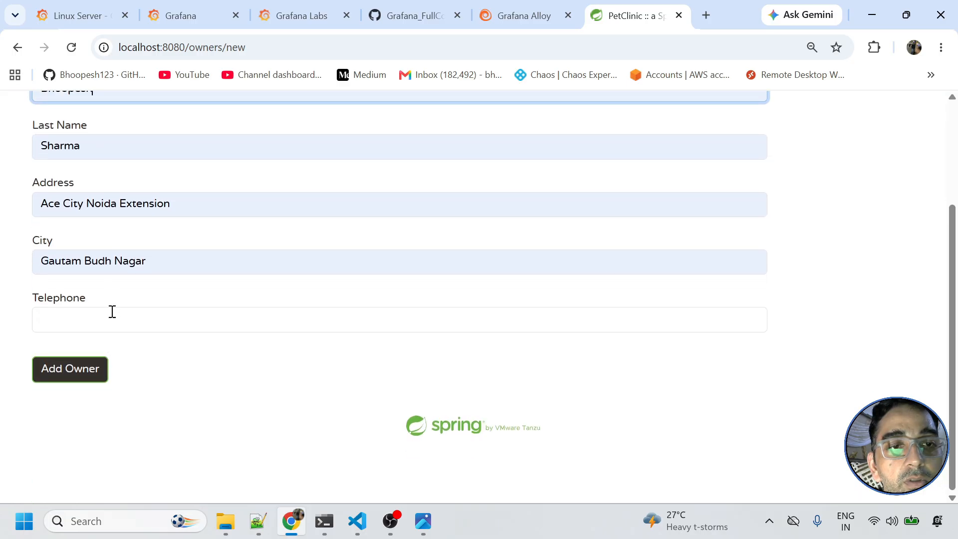
left_click(114, 319)
left_click(102, 369)
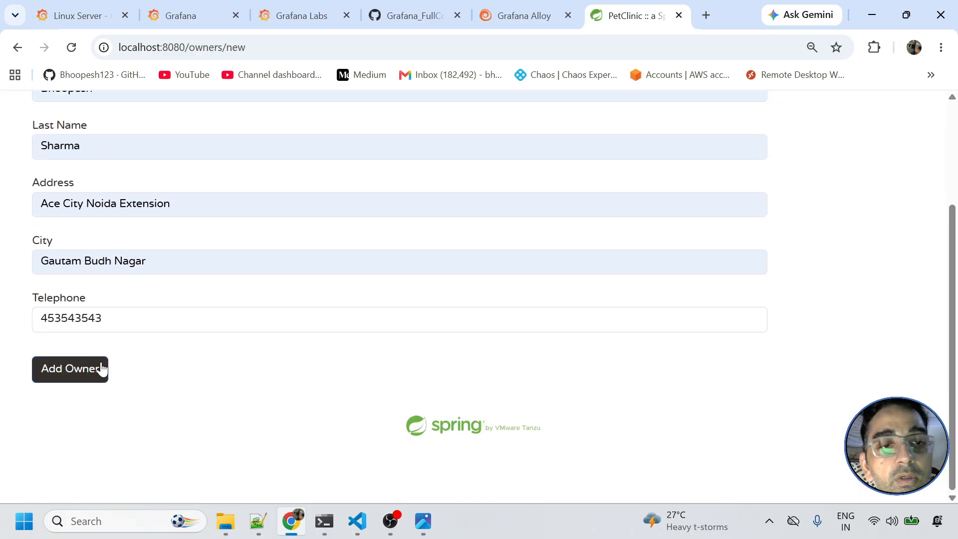
- Trigger the ERROR page, then browse Veterinarians, Find Owners and Home to generate traces
left_click(451, 125)
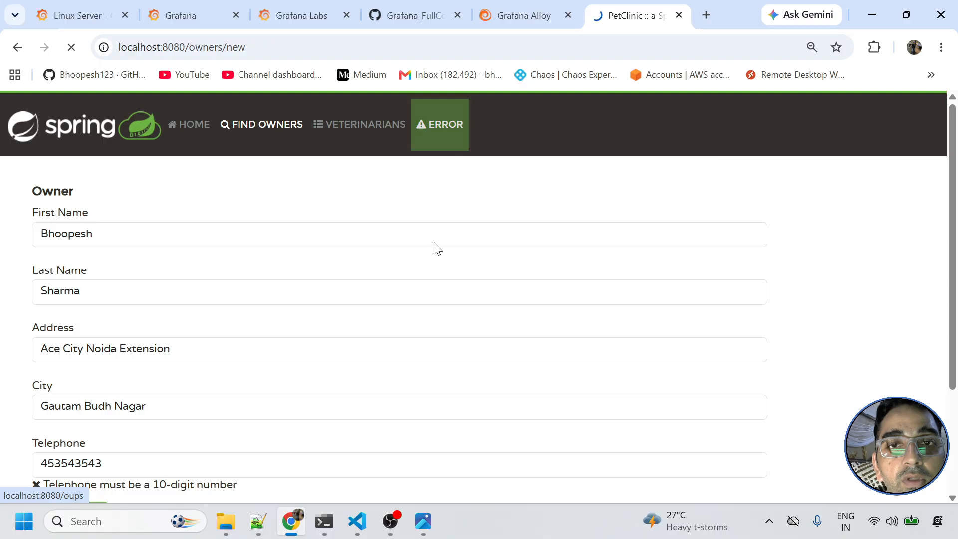
left_click(457, 125)
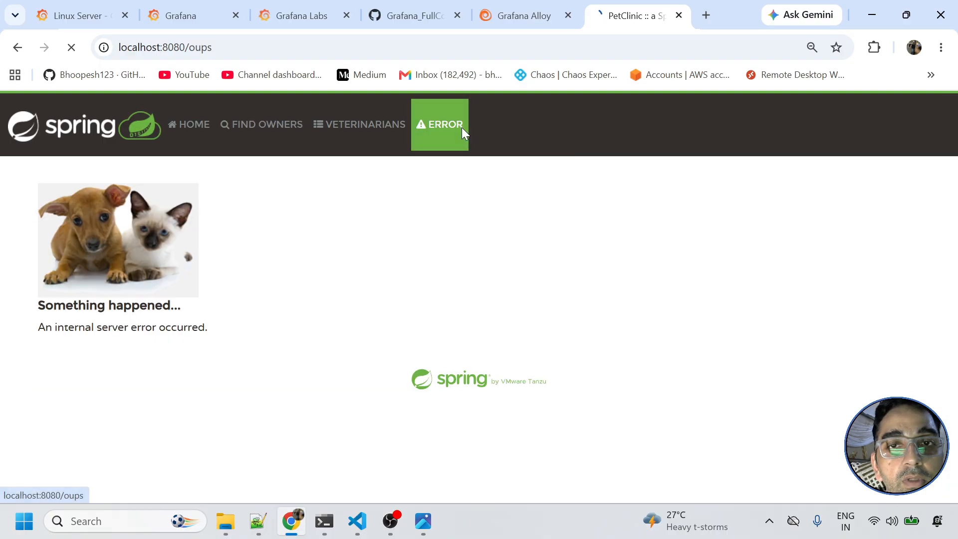
left_click(349, 119)
left_click(254, 125)
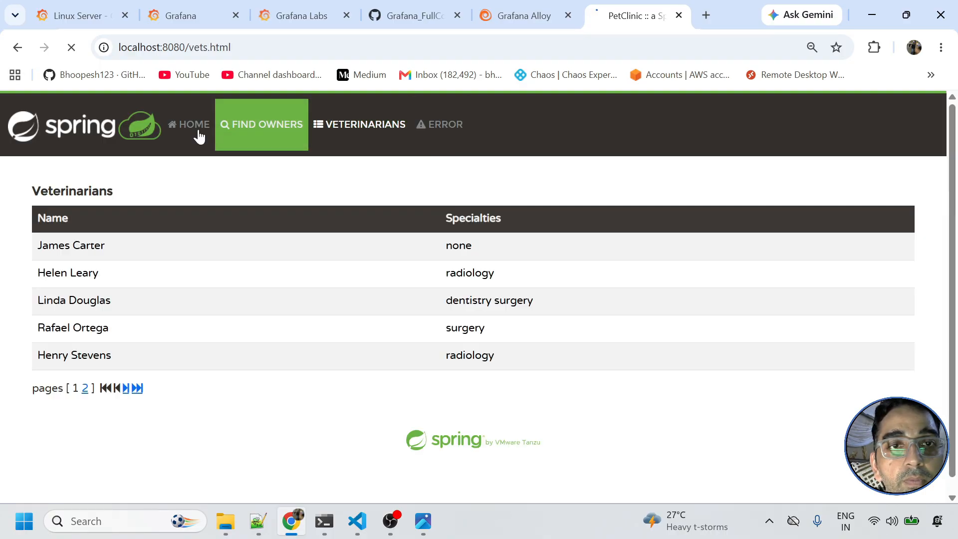
left_click(198, 131)
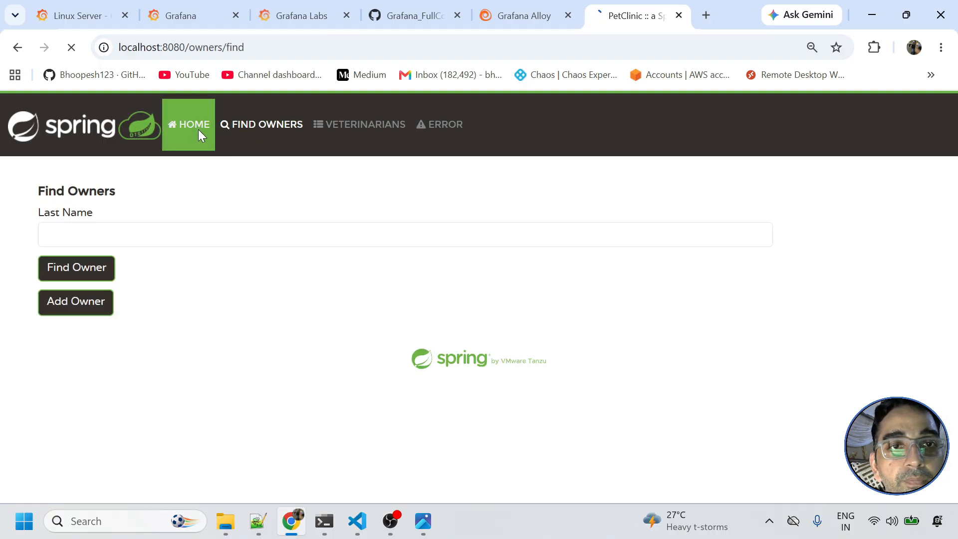
left_click(509, 22)
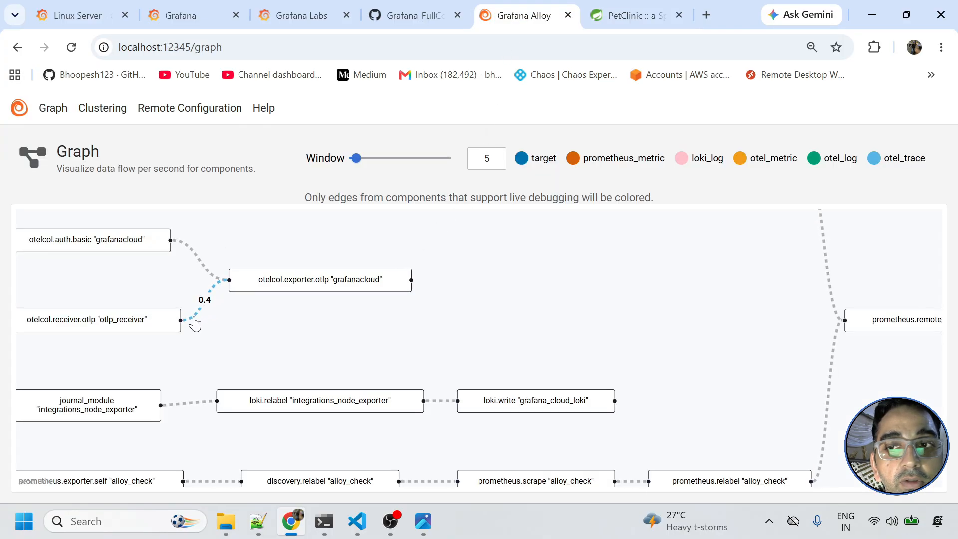
- Zoom and pan the Alloy graph to centre the otelcol receiver and exporter nodes
scroll(284, 312, "down", 4)
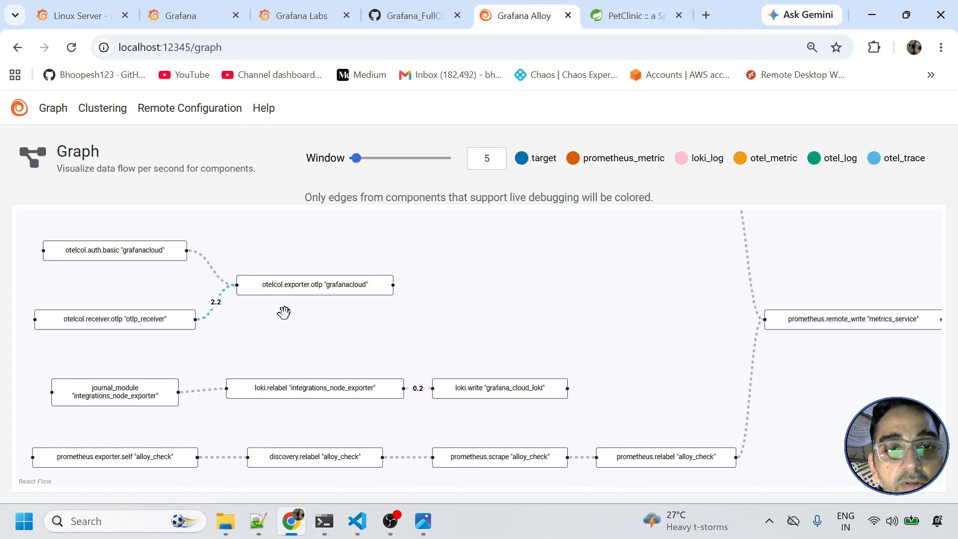
scroll(283, 312, "up", 5)
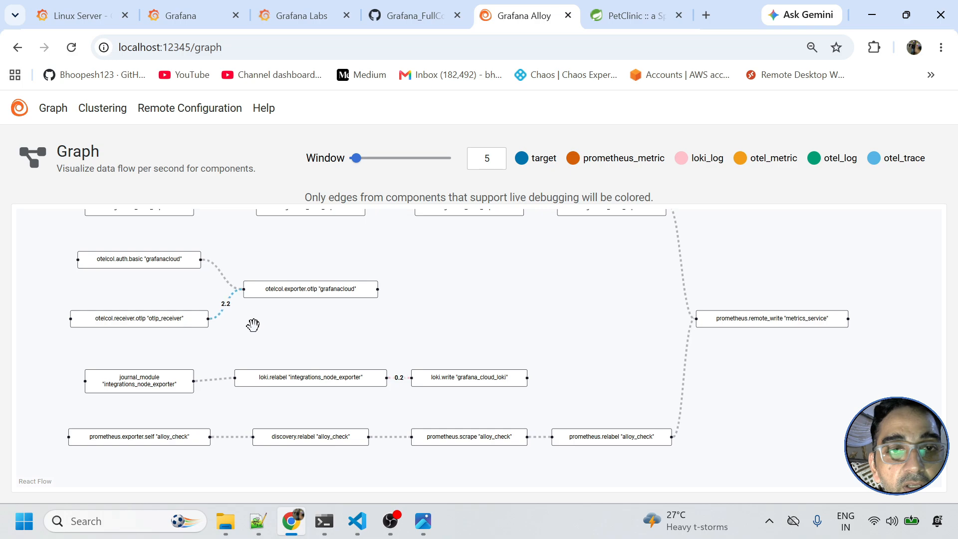
left_click_drag(257, 351, 385, 396)
scroll(383, 394, "up", 2)
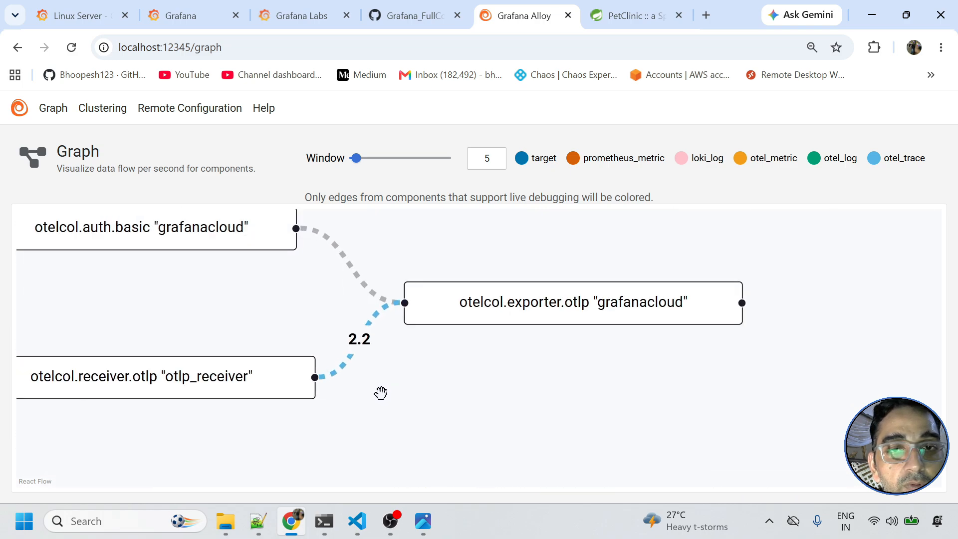
- Generate more PetClinic traffic by cycling through Veterinarians, Find Owners and Home pages
left_click(633, 15)
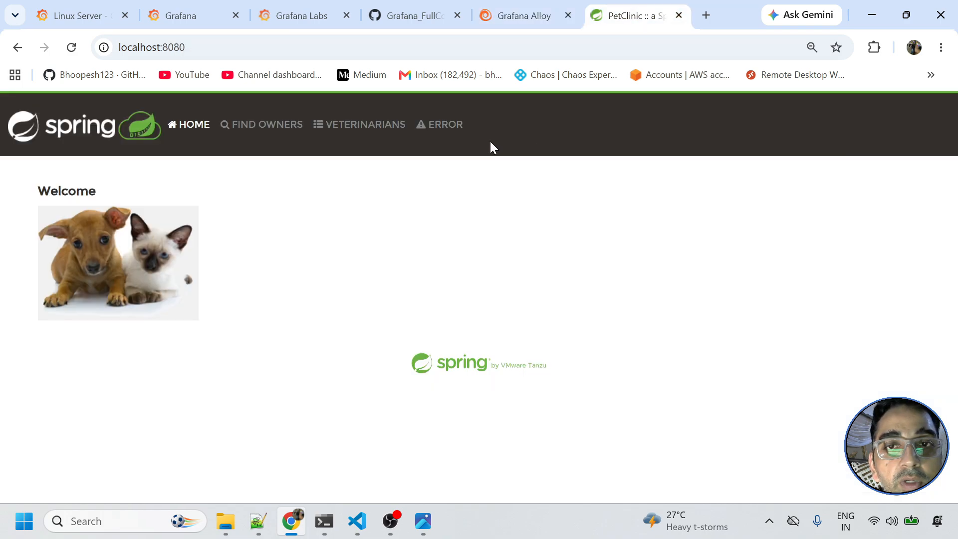
left_click(367, 125)
left_click(230, 124)
left_click(192, 125)
left_click(244, 132)
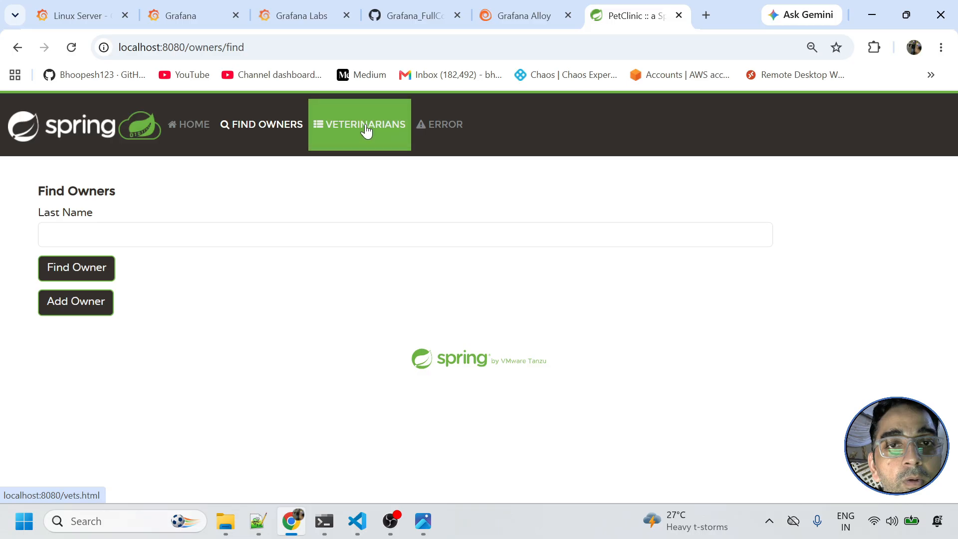
left_click(366, 129)
left_click(543, 10)
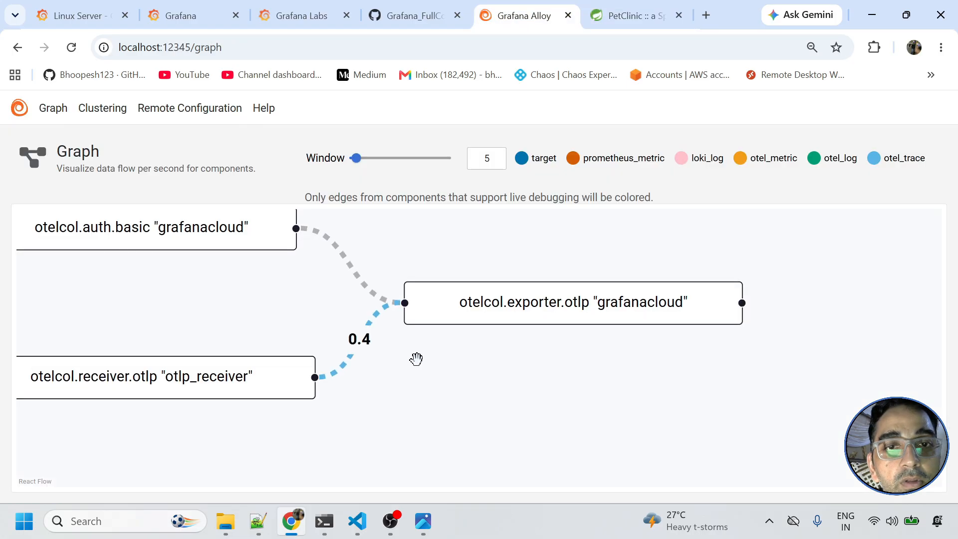
- Inspect the graph edge, then check the Clustering and Remote Configuration pages and the Components list
double_click(357, 341)
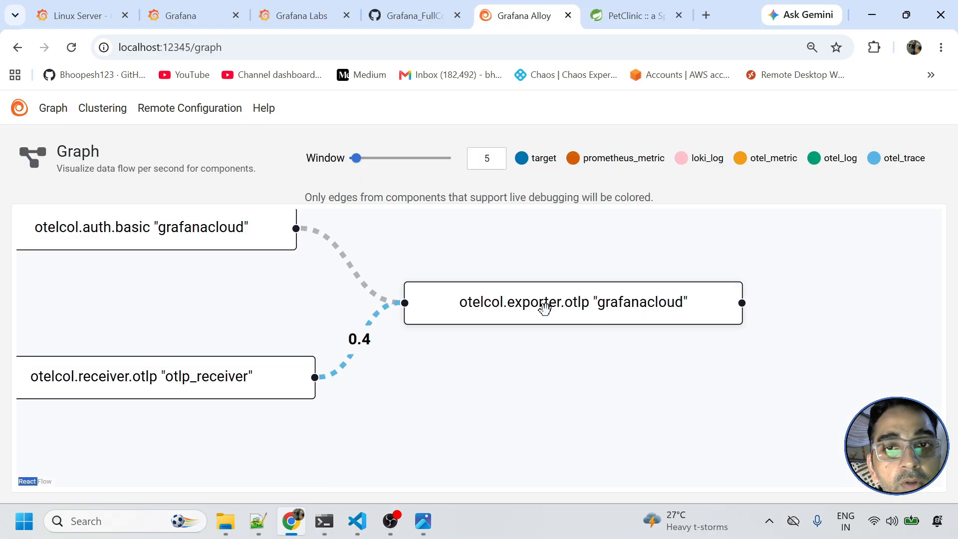
scroll(543, 309, "up", 1)
scroll(533, 354, "down", 5)
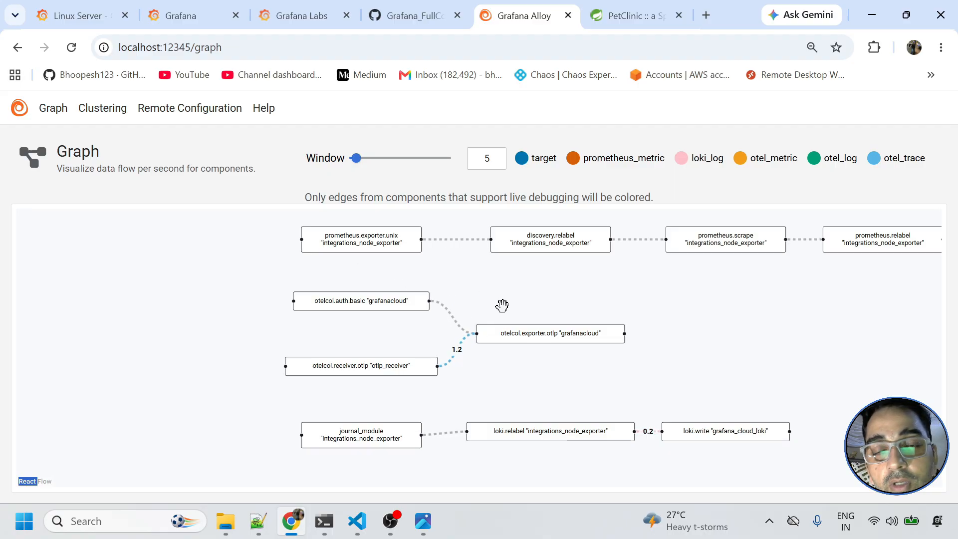
scroll(523, 309, "up", 5)
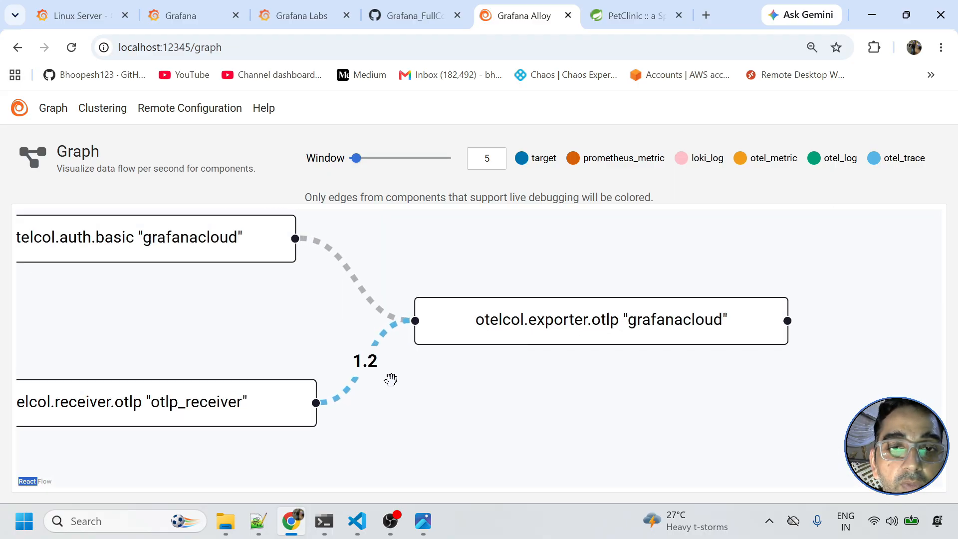
left_click(155, 118)
left_click(82, 115)
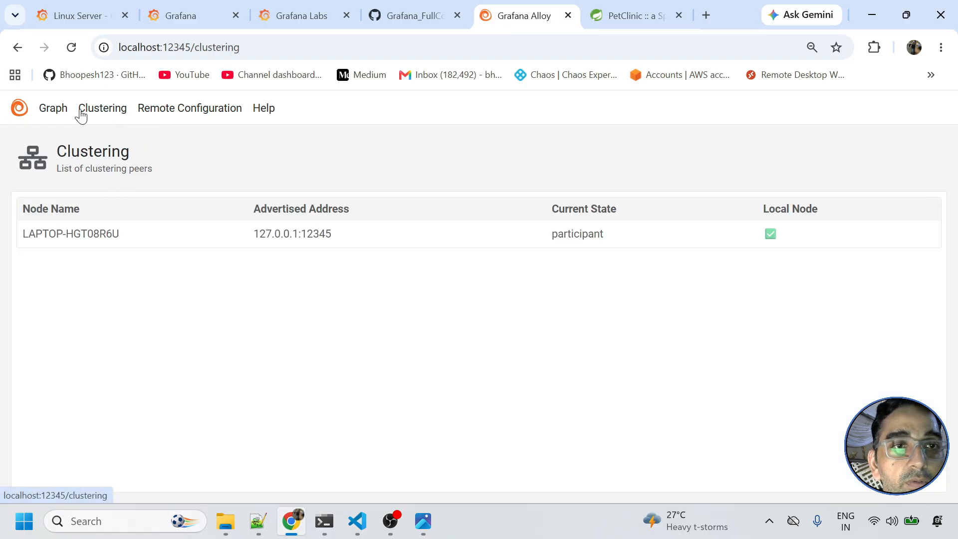
left_click(60, 116)
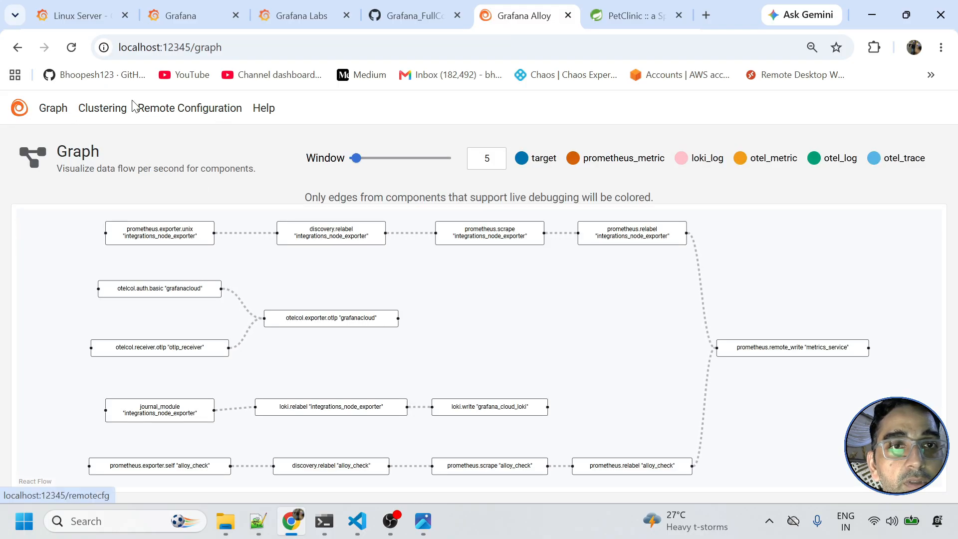
left_click(105, 110)
left_click(61, 112)
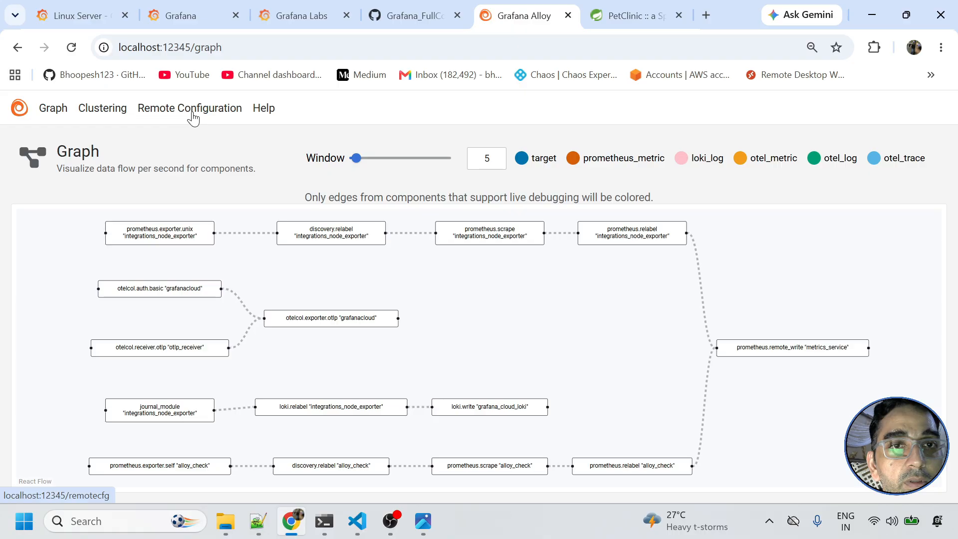
left_click(214, 116)
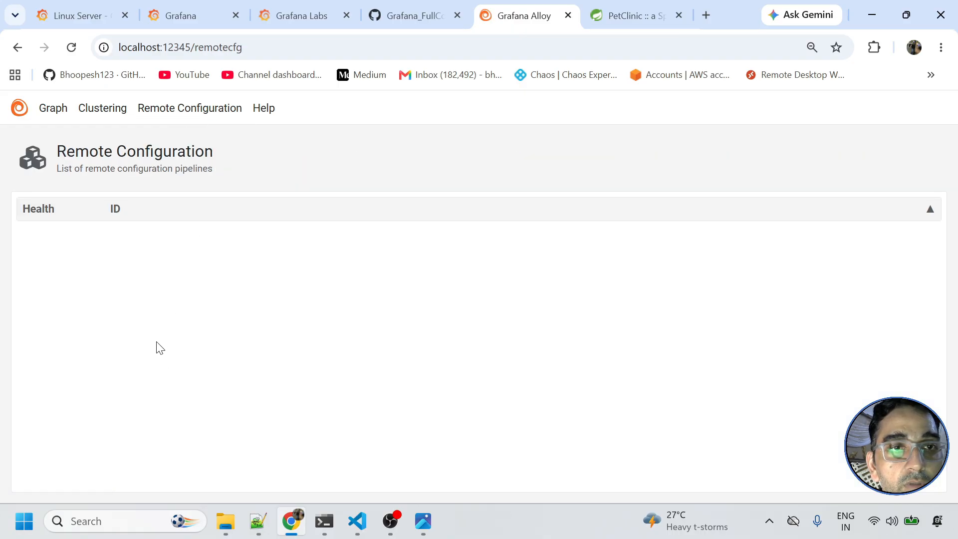
left_click(20, 106)
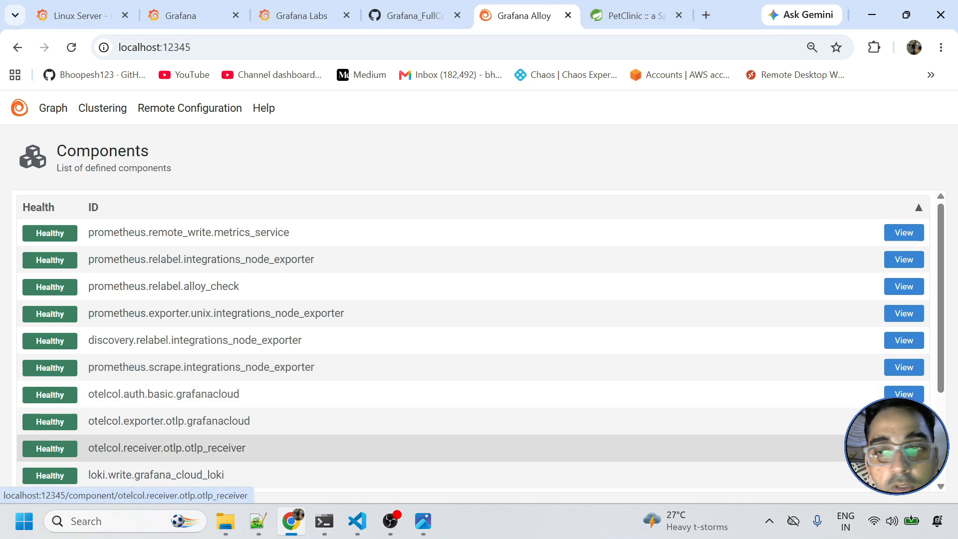
- Confirm otlp_receiver and its grafanacloud exporter dependency are Healthy, then return to Grafana Cloud
left_click(901, 447)
scroll(397, 369, "down", 10)
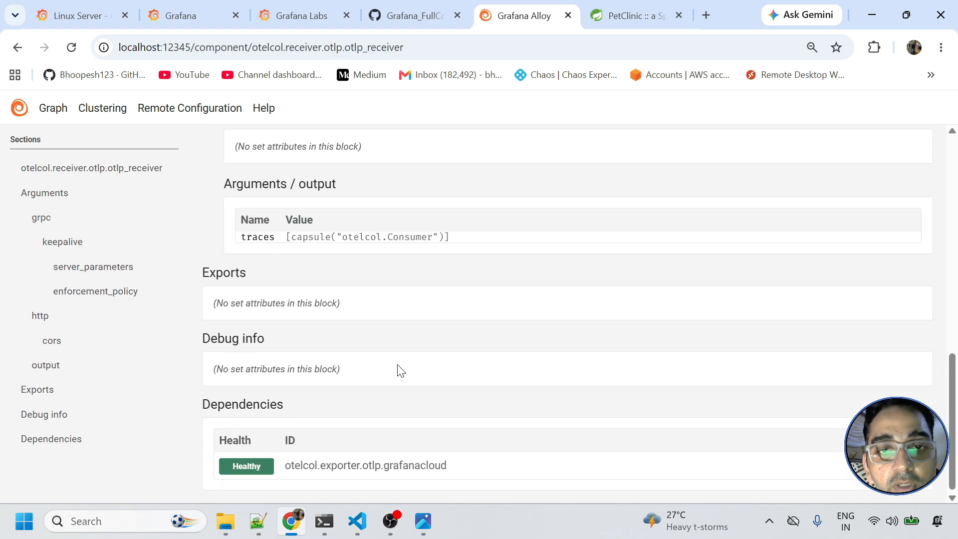
scroll(399, 370, "up", 10)
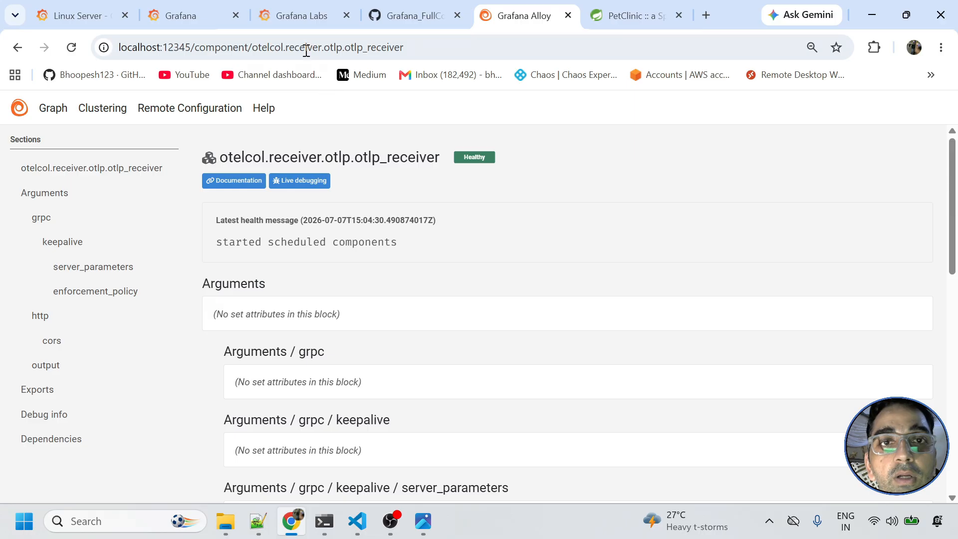
left_click(306, 20)
- Open Explore on the Prometheus data source with the sidebar closed for full width
left_click(204, 7)
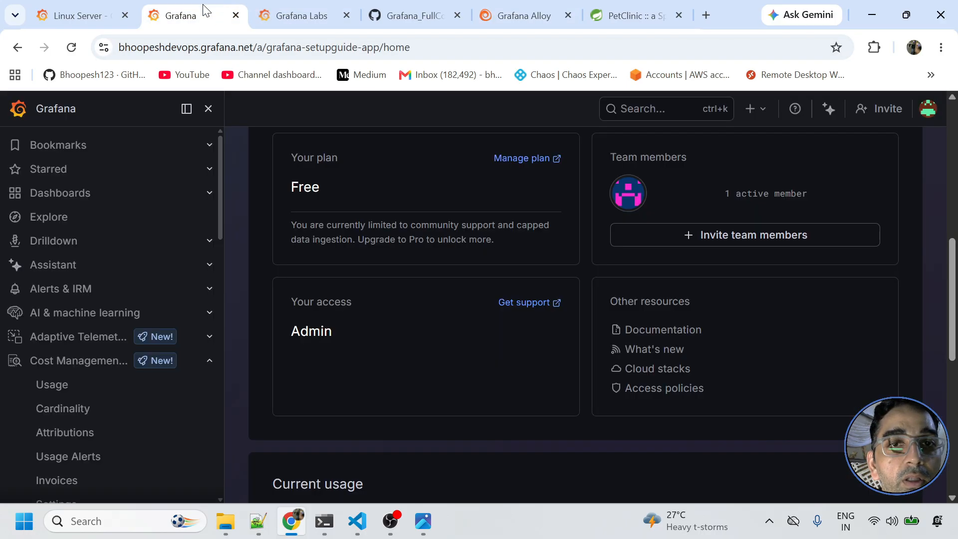
scroll(52, 255, "up", 4)
left_click(44, 218)
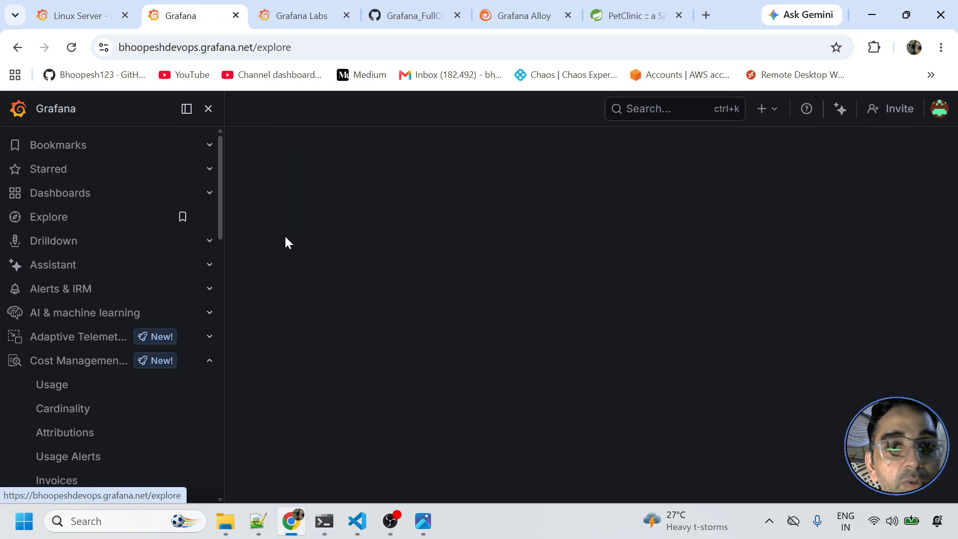
left_click(209, 109)
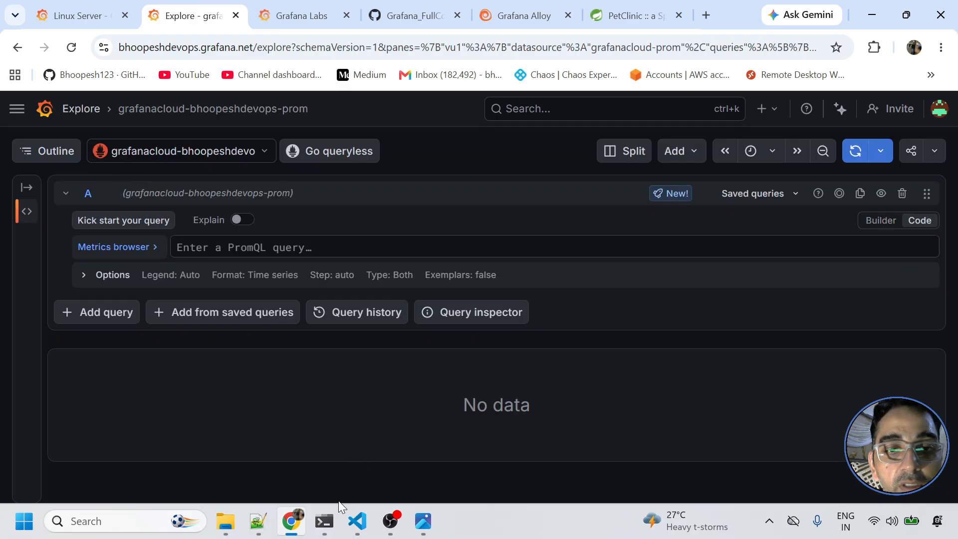
- Open README_Application_Metrics_Monitoring.md and select the count-by-job query on line 71
mouse_move(353, 521)
left_click(312, 452)
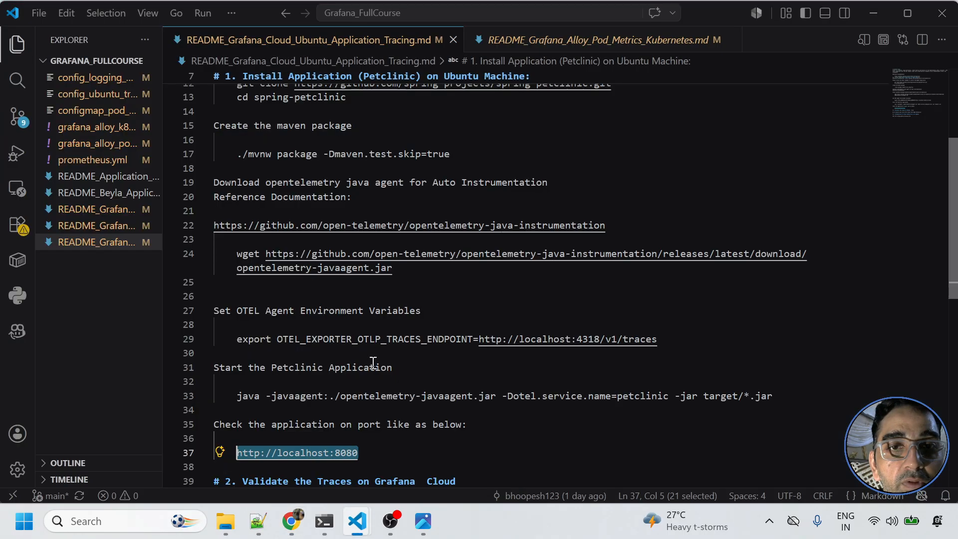
left_click(127, 193)
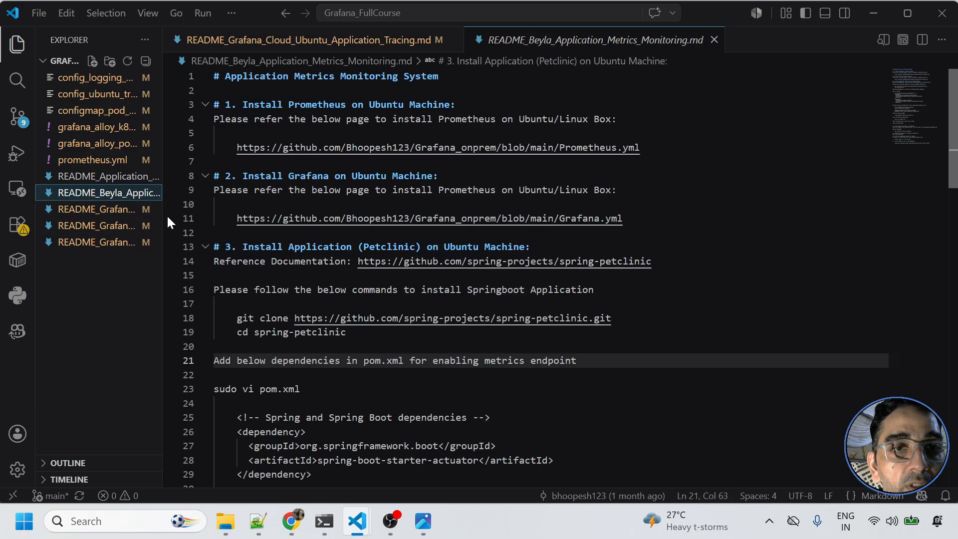
left_click_drag(162, 214, 343, 210)
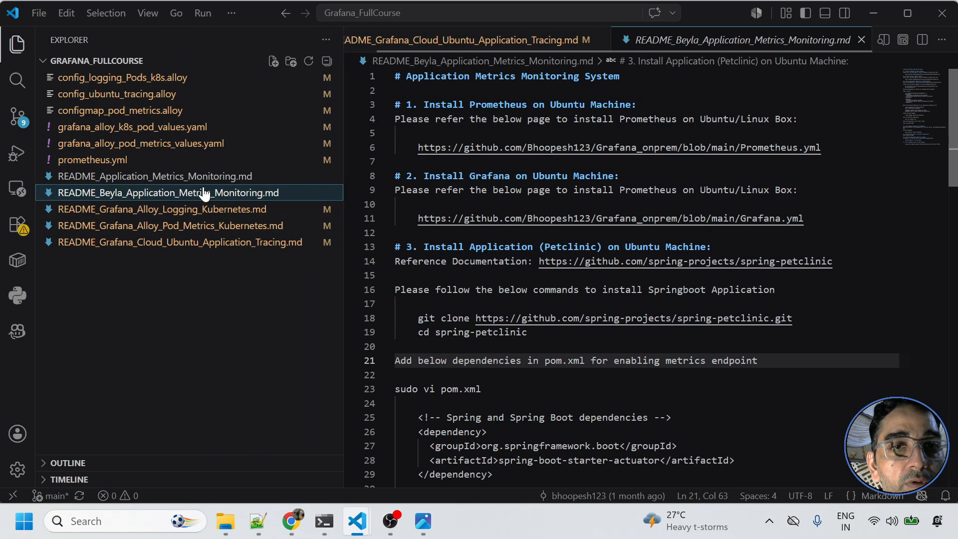
left_click(202, 178)
triple_click(574, 322)
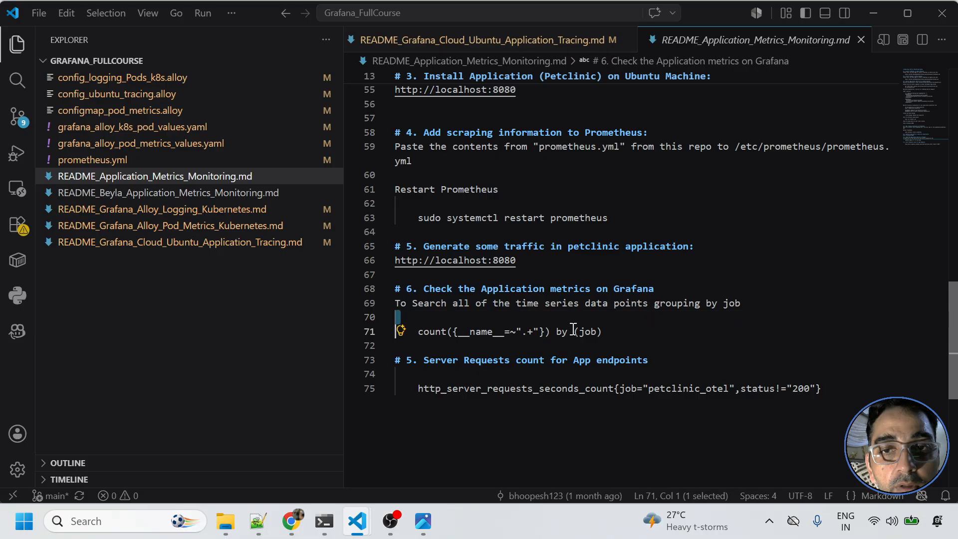
triple_click(573, 330)
key("ctrl+c")
- Run count({__name__=~".+"}) by (job), returning integrations/alloy-check, integrations/node_exporter and an unlabelled series
key("alt+Tab")
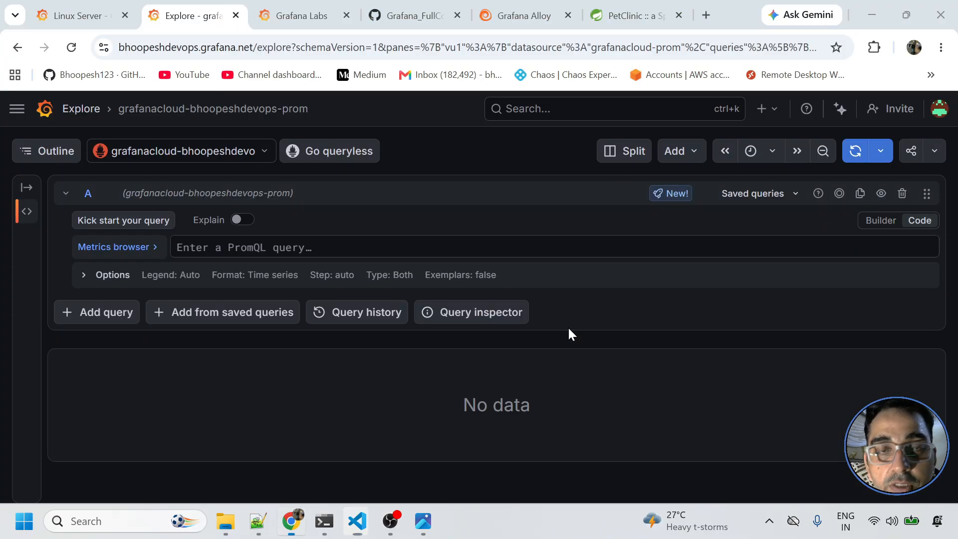
left_click(325, 242)
key("ctrl+v")
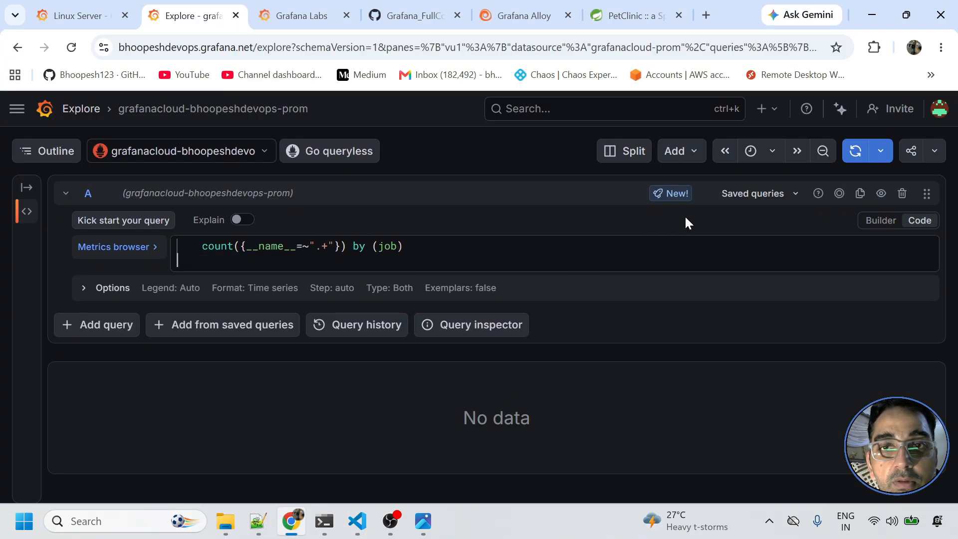
left_click(846, 157)
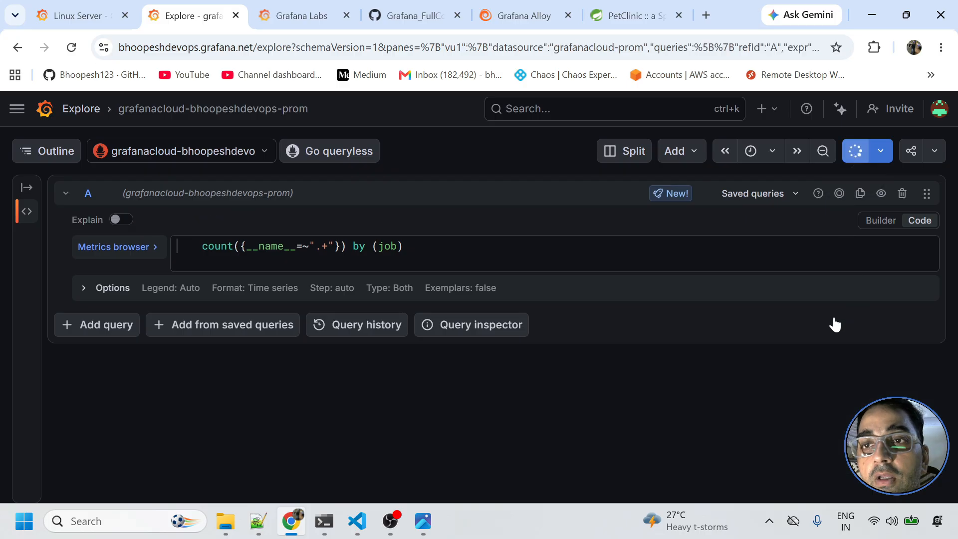
scroll(834, 429, "down", 5)
scroll(834, 424, "down", 3)
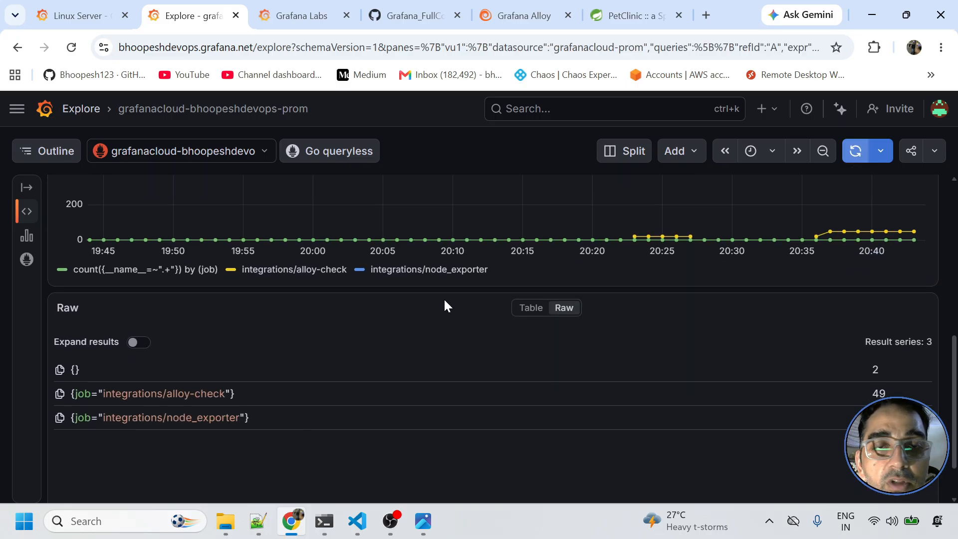
scroll(439, 310, "up", 8)
left_click(264, 151)
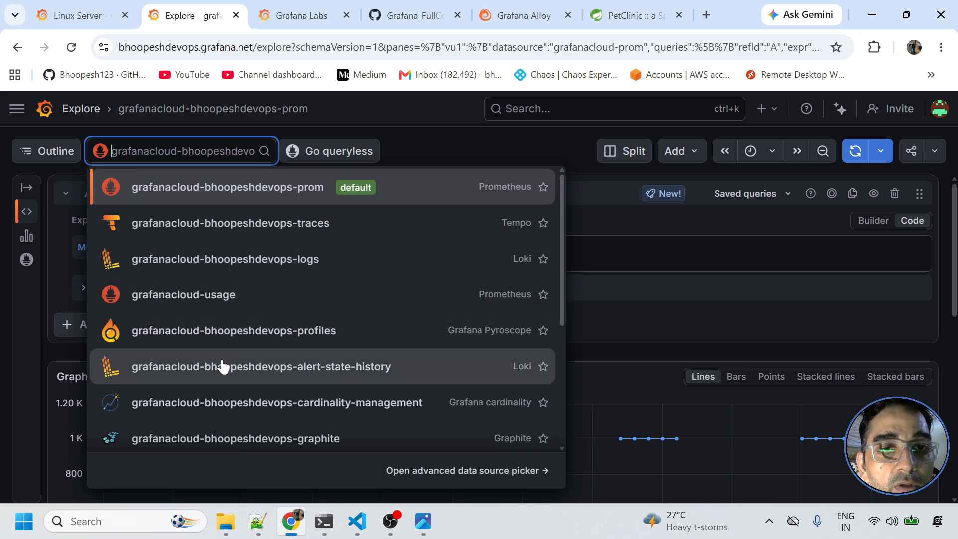
- Query the Loki logs source with {instance="LAPTOP-HGT08R6U"}, showing 1.84K info lines and 20 errors
left_click(235, 260)
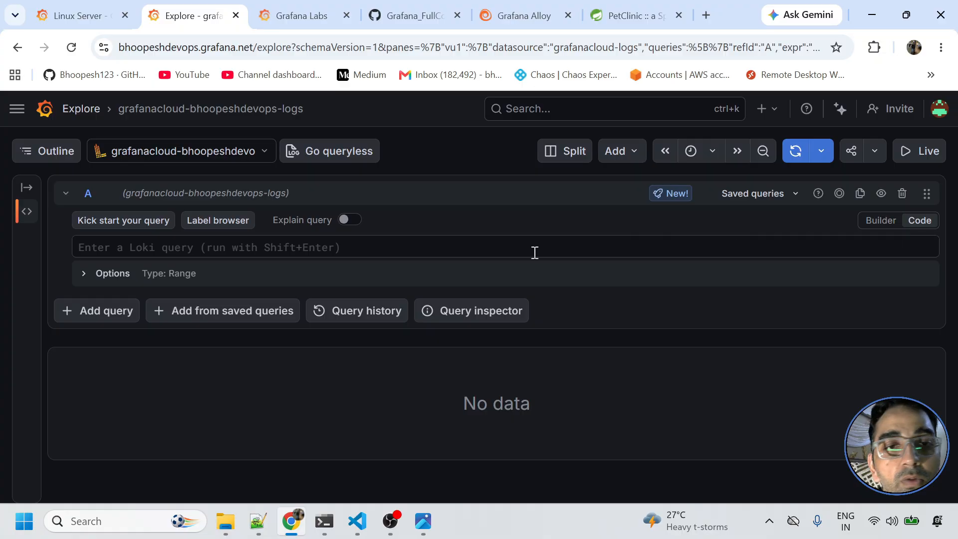
left_click(505, 248)
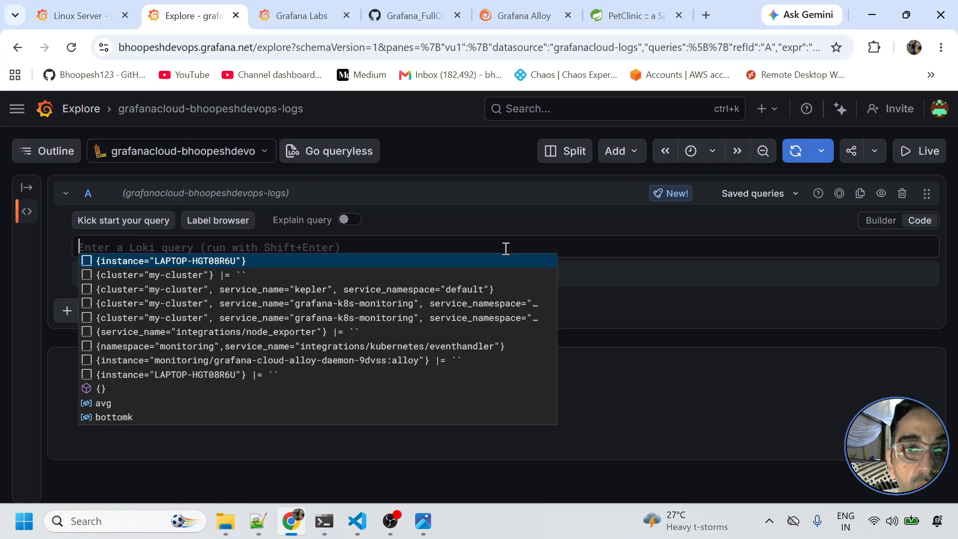
left_click(498, 267)
left_click(793, 152)
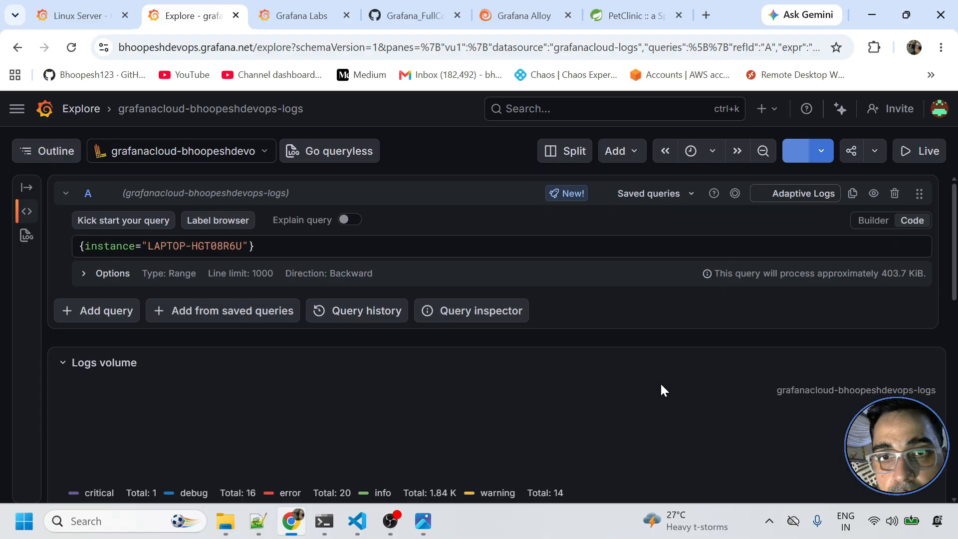
scroll(671, 399, "down", 6)
scroll(591, 381, "down", 4)
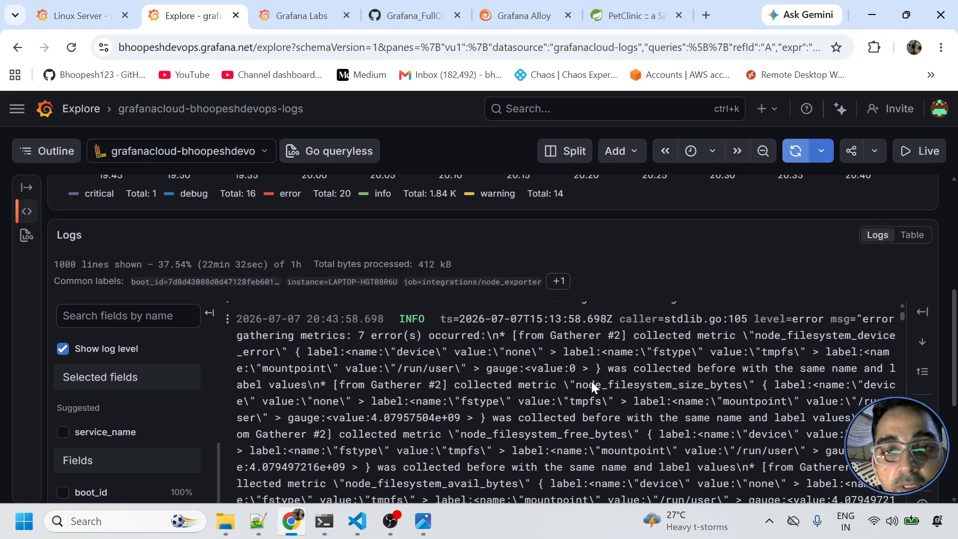
scroll(449, 374, "up", 4)
scroll(354, 280, "up", 6)
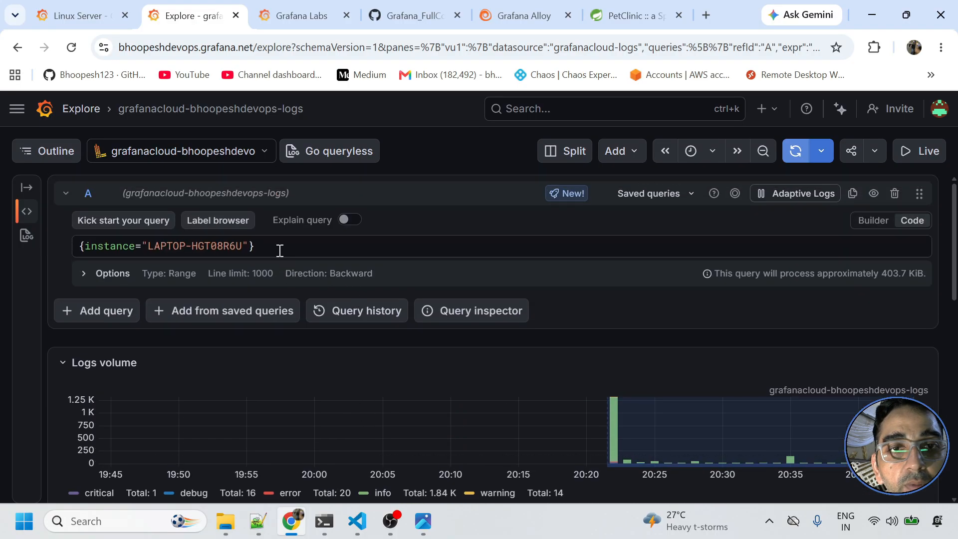
left_click(233, 151)
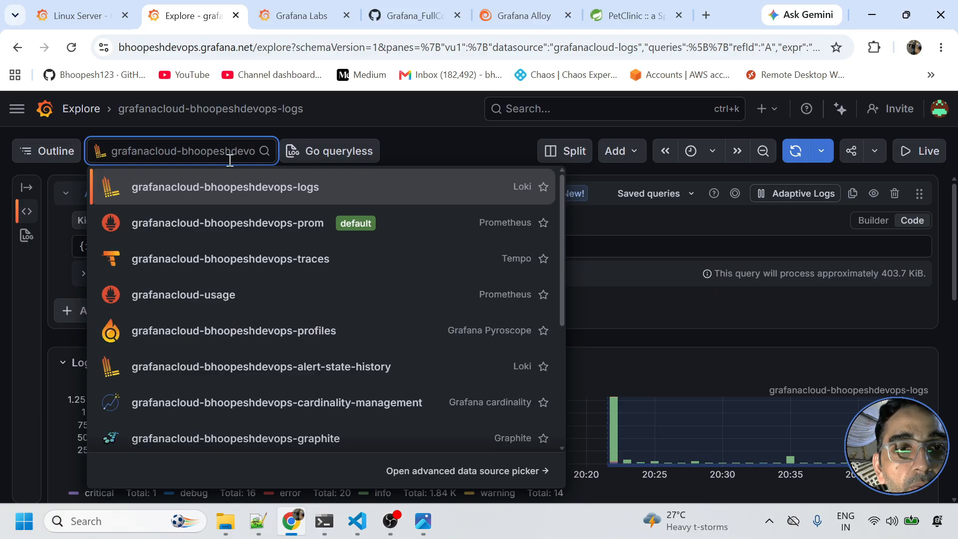
- Search the Tempo traces data source for Service Name petclinic and run the query
left_click(192, 268)
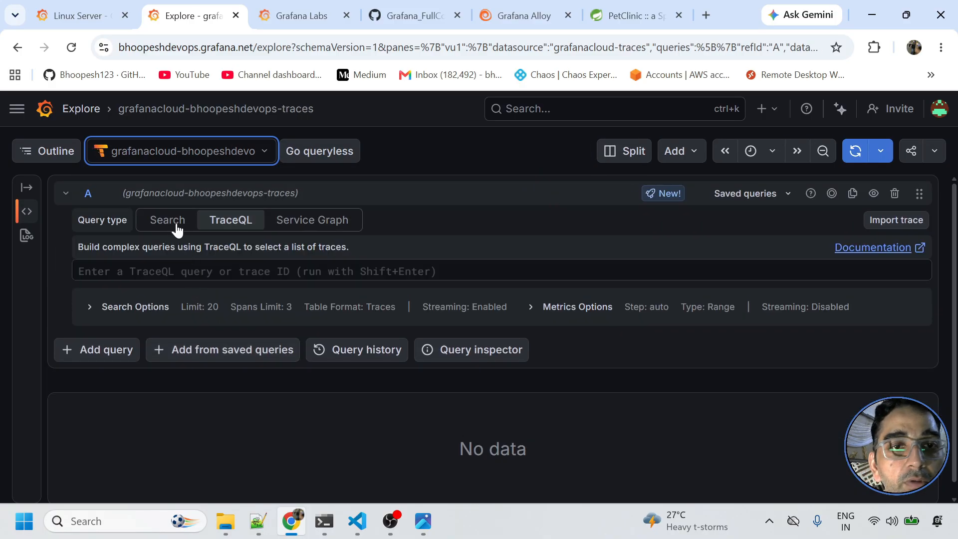
left_click(170, 222)
left_click(310, 249)
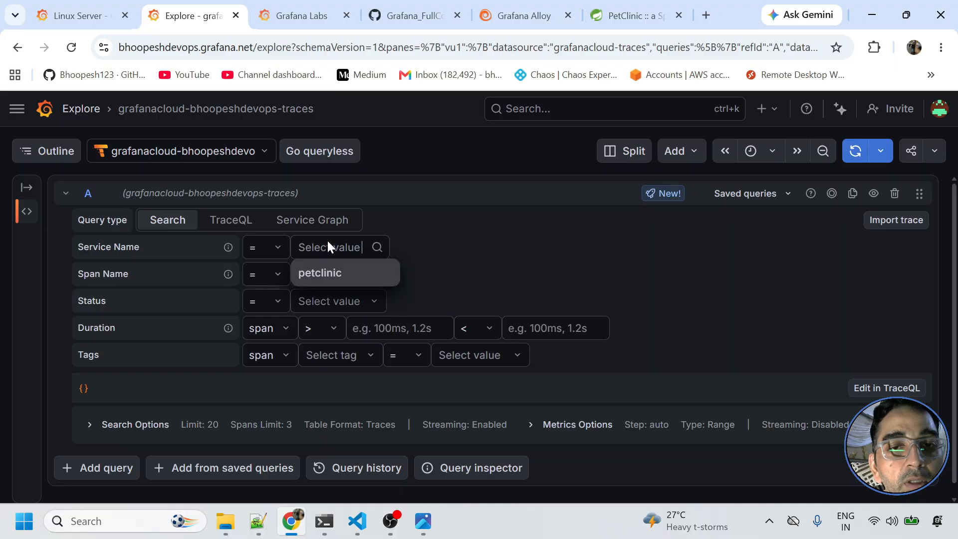
key("Return")
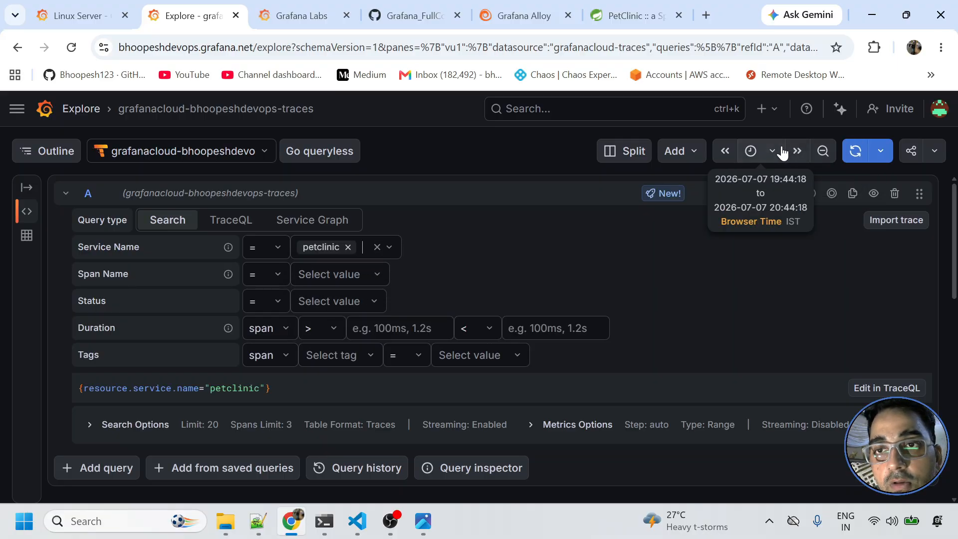
left_click(772, 151)
left_click(855, 151)
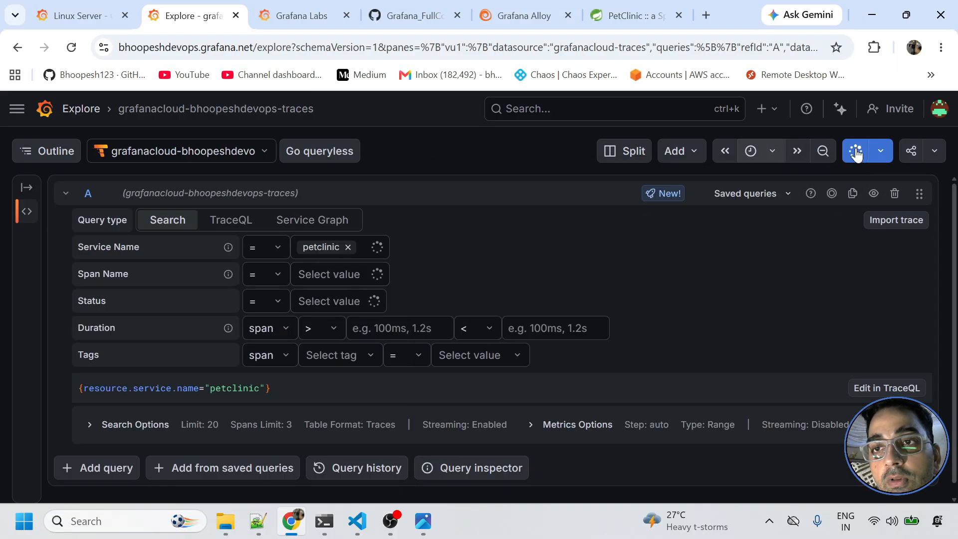
- Open the newest GET /** trace (404, 32.85ms, 2 spans) beside the results
scroll(578, 360, "down", 6)
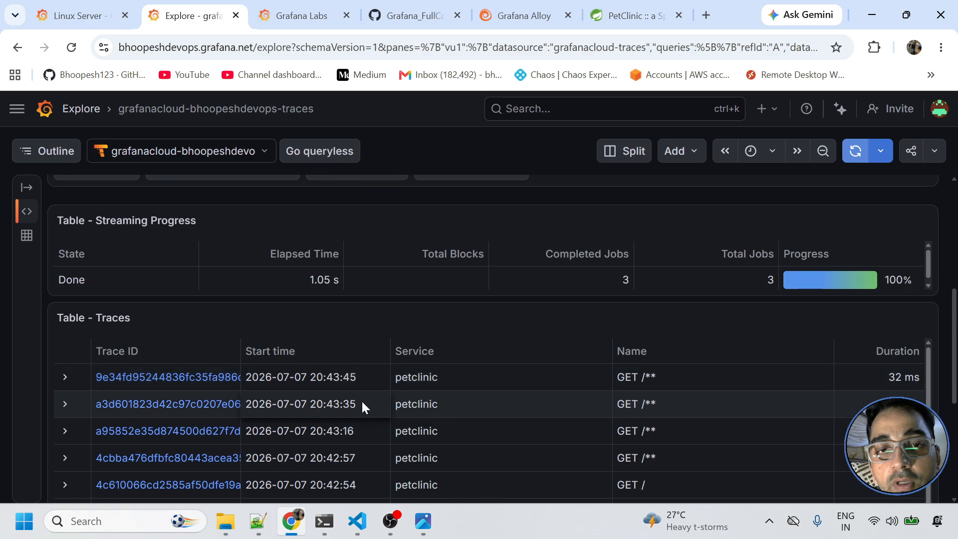
left_click(207, 377)
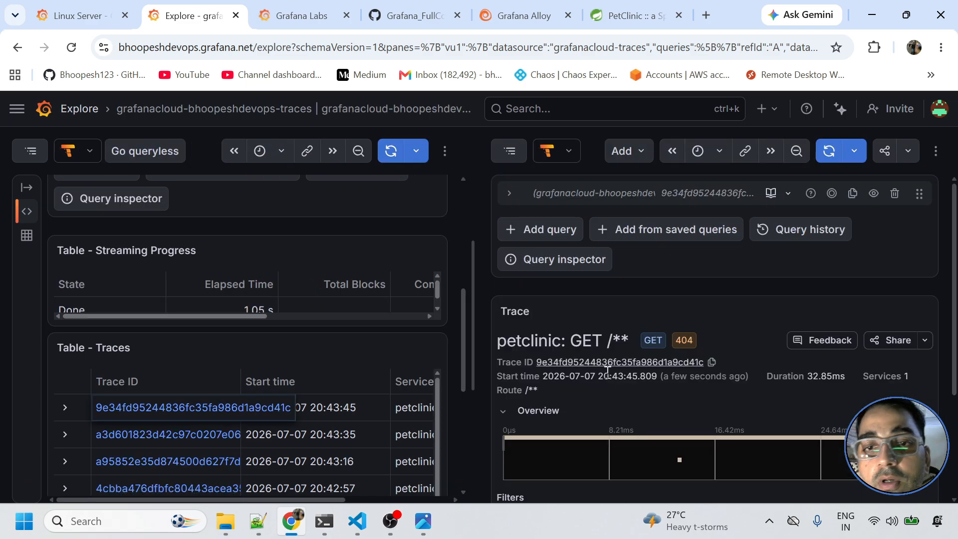
scroll(608, 369, "down", 3)
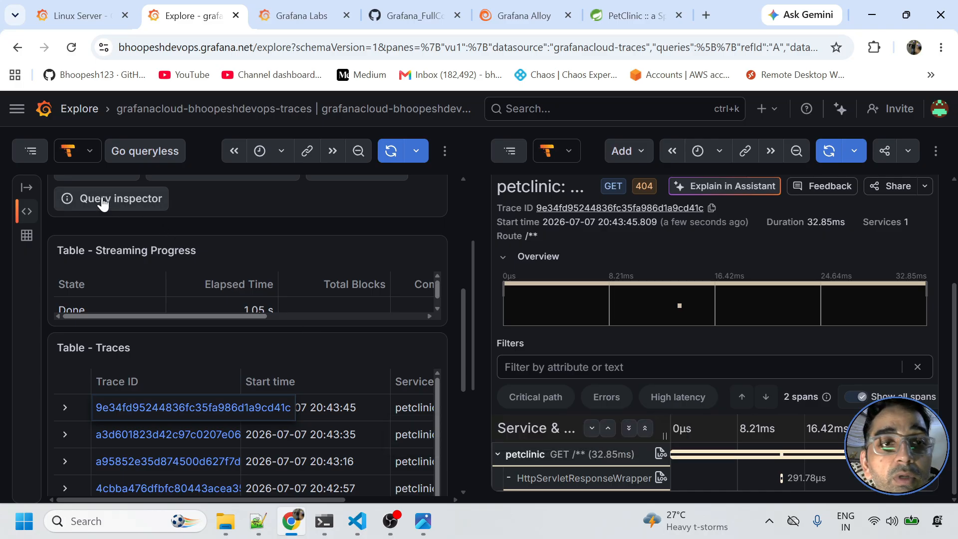
left_click(17, 109)
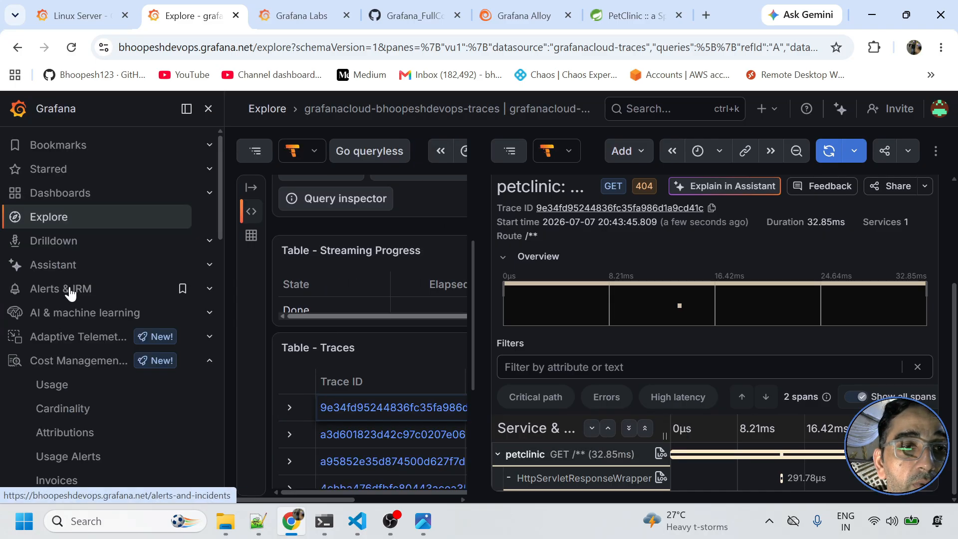
- View the Node Exporter Full dashboard for the last 15 minutes, then return to the Alloy receiver page
scroll(81, 414, "down", 3)
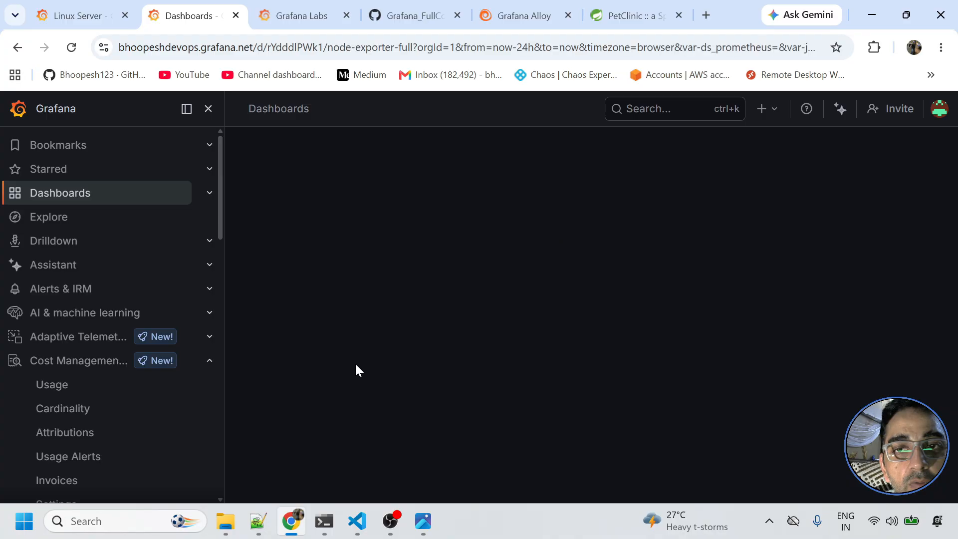
left_click(208, 108)
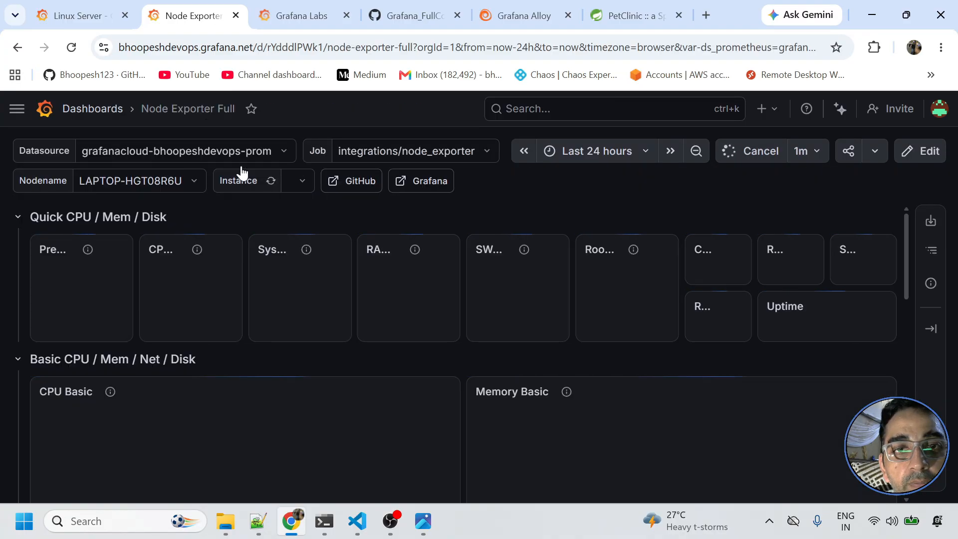
left_click(580, 161)
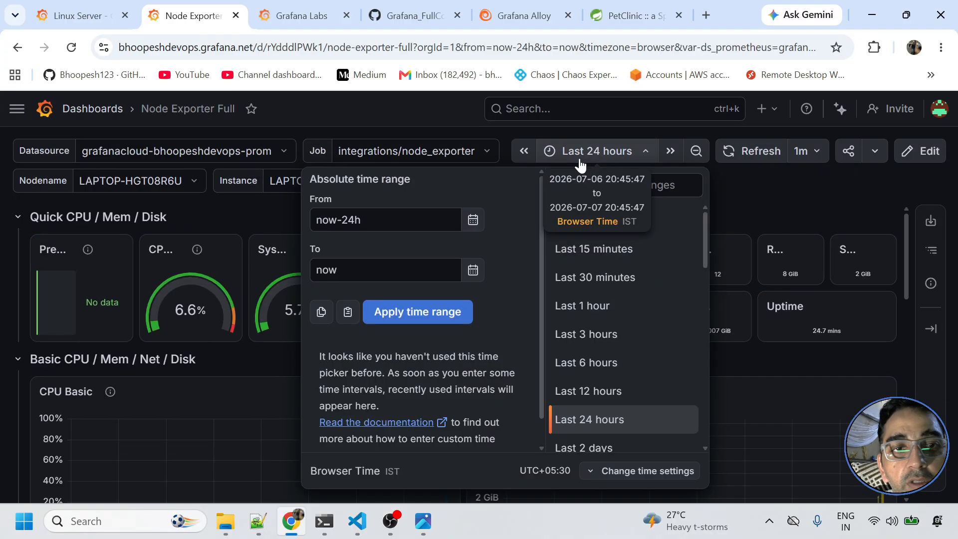
left_click(623, 250)
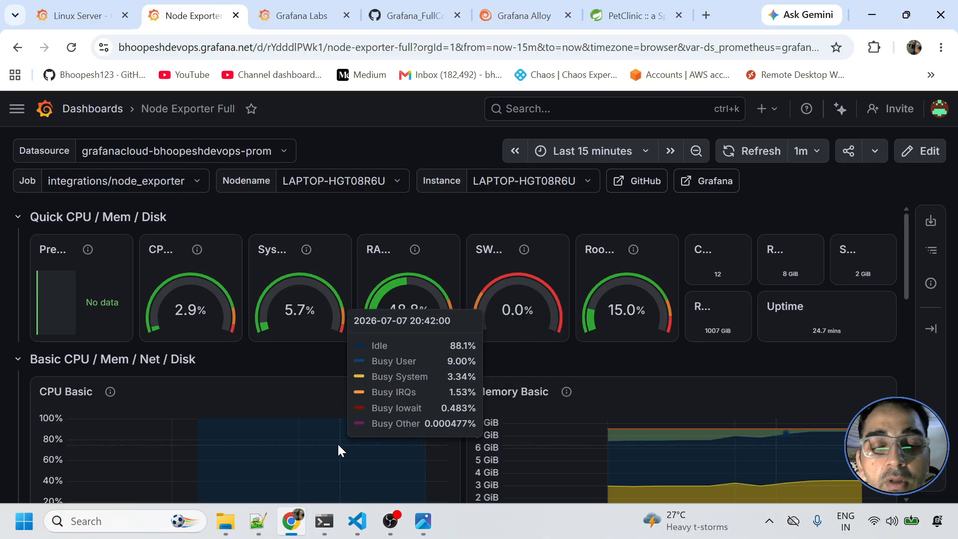
left_click(17, 108)
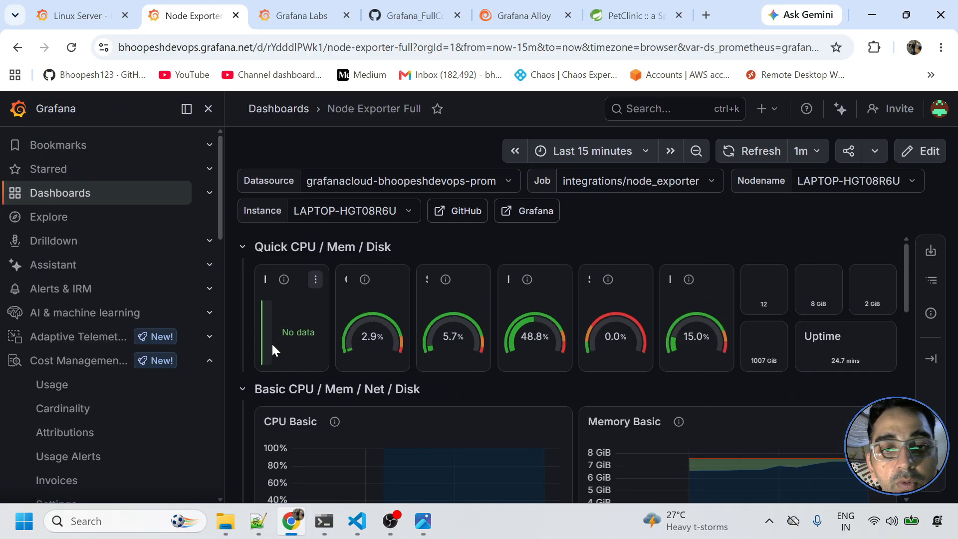
left_click(532, 12)
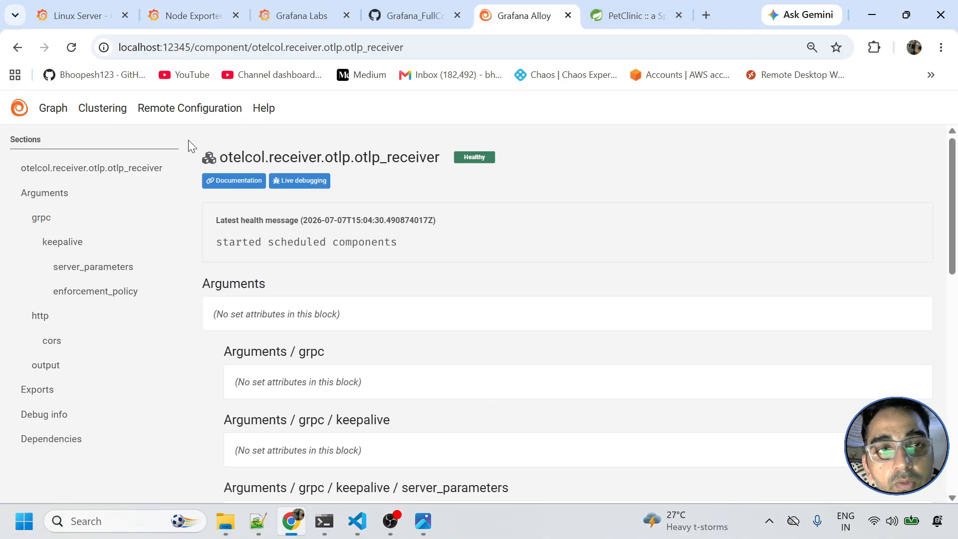
- Go back to the Alloy Components list, then bring the config.alloy VS Code window forward
left_click(18, 48)
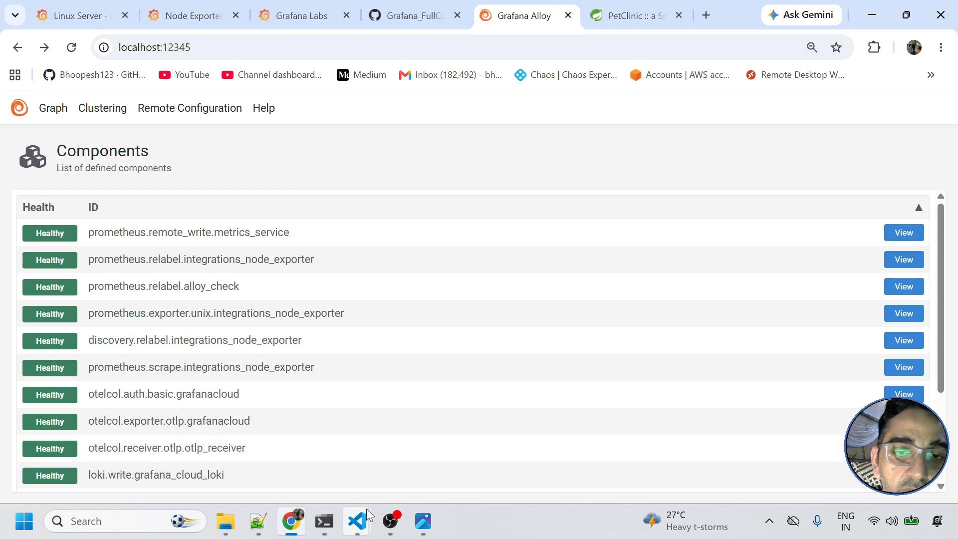
left_click(358, 520)
left_click(400, 453)
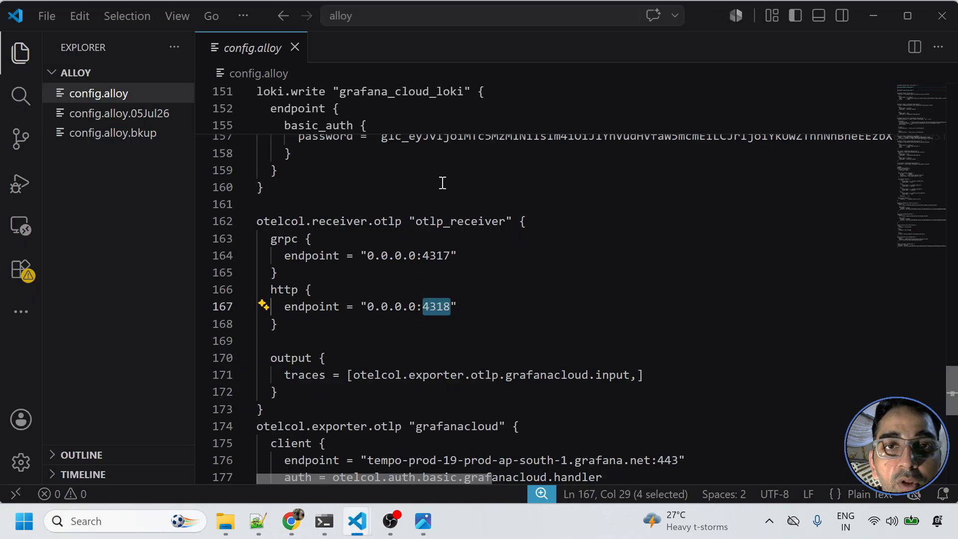
- Scroll config.alloy to line 1 and minimize VS Code to reveal the Alloy components page
scroll(442, 183, "up", 15)
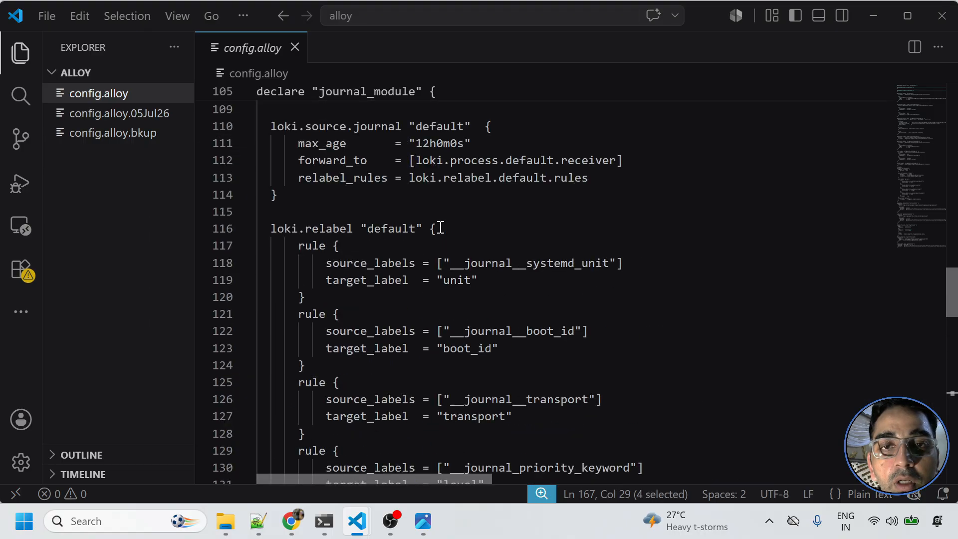
scroll(440, 227, "up", 20)
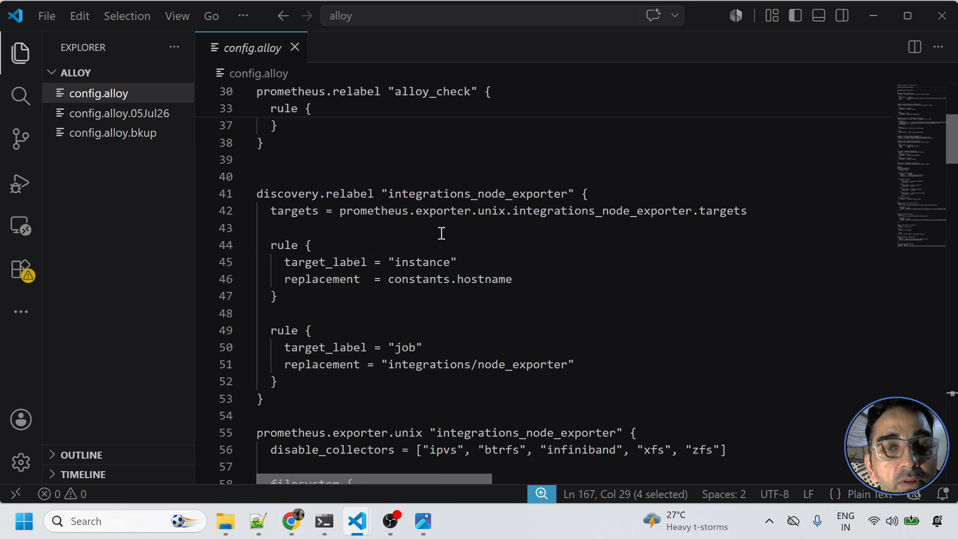
scroll(442, 233, "up", 6)
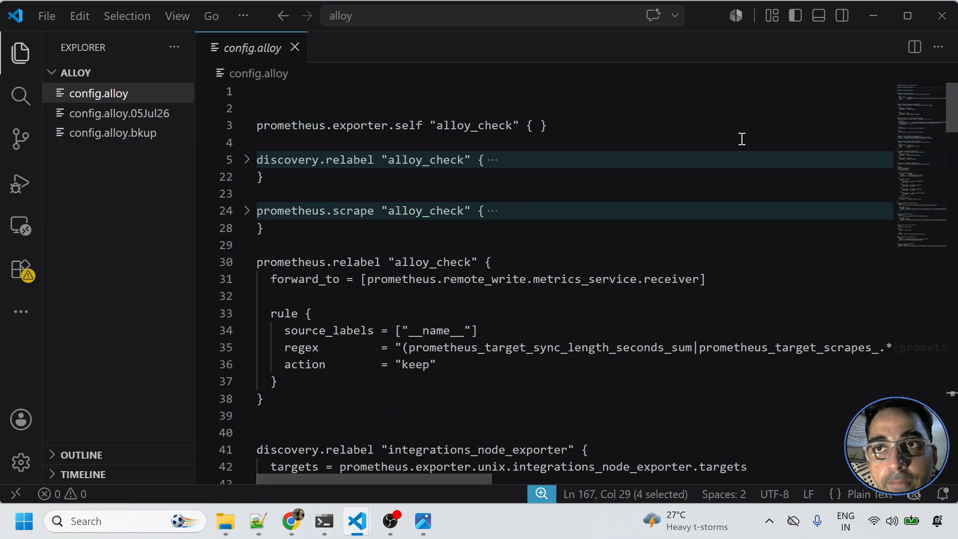
left_click(874, 17)
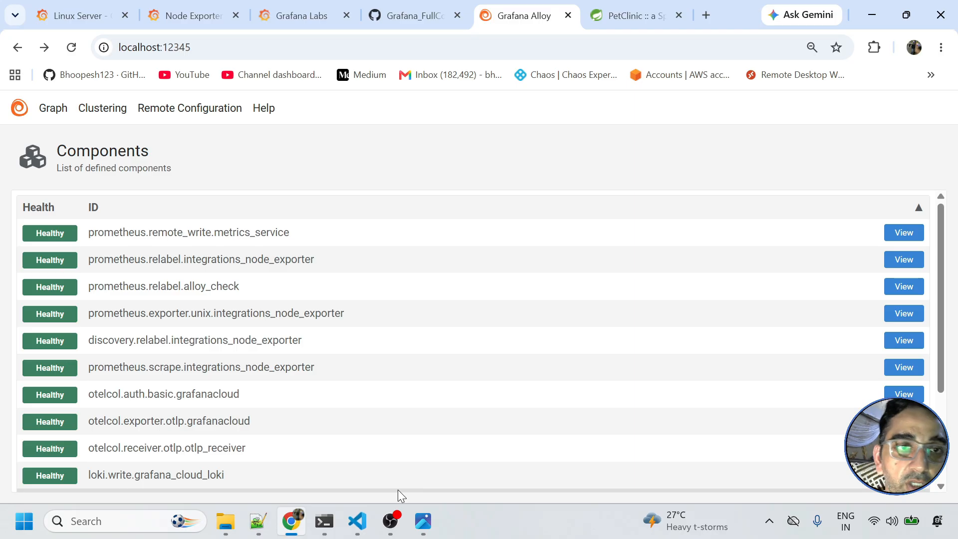